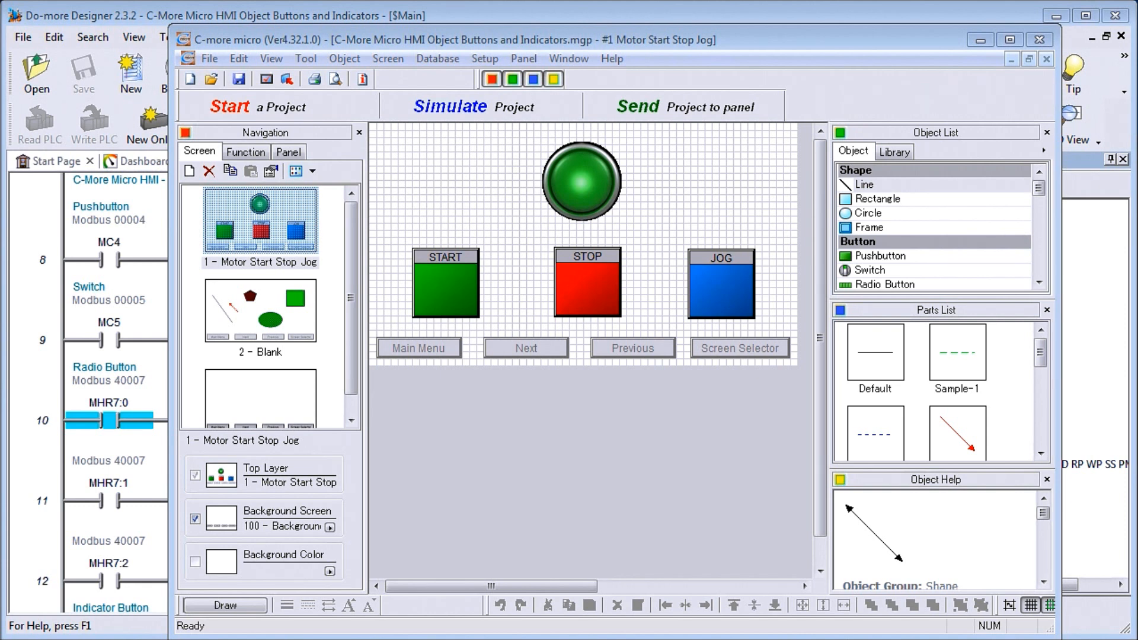
# Step: Create a new screen, number 3, with the screen name "Buttons"
pyautogui.click(250, 307)
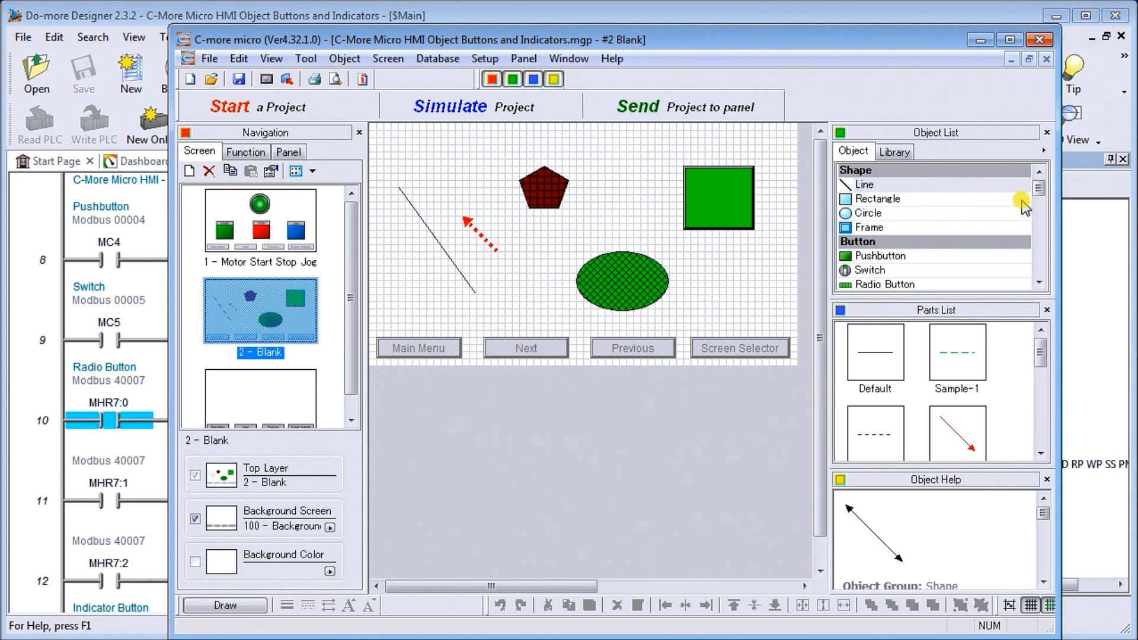
pyautogui.moveTo(1037, 191); pyautogui.dragTo(1037, 206)
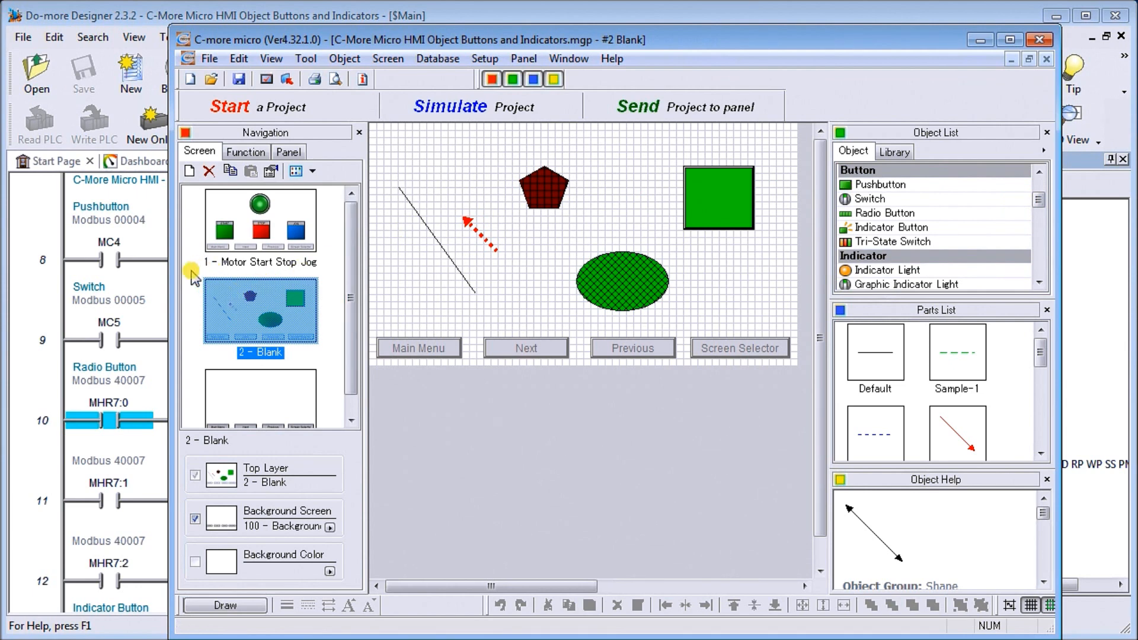
pyautogui.click(196, 295)
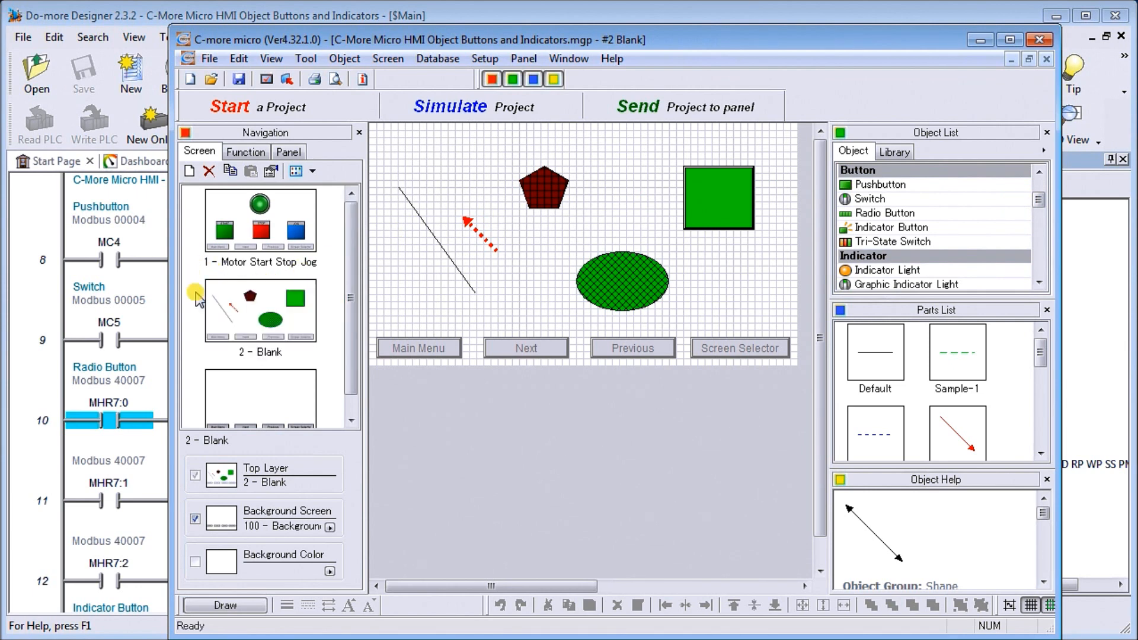
pyautogui.click(190, 172)
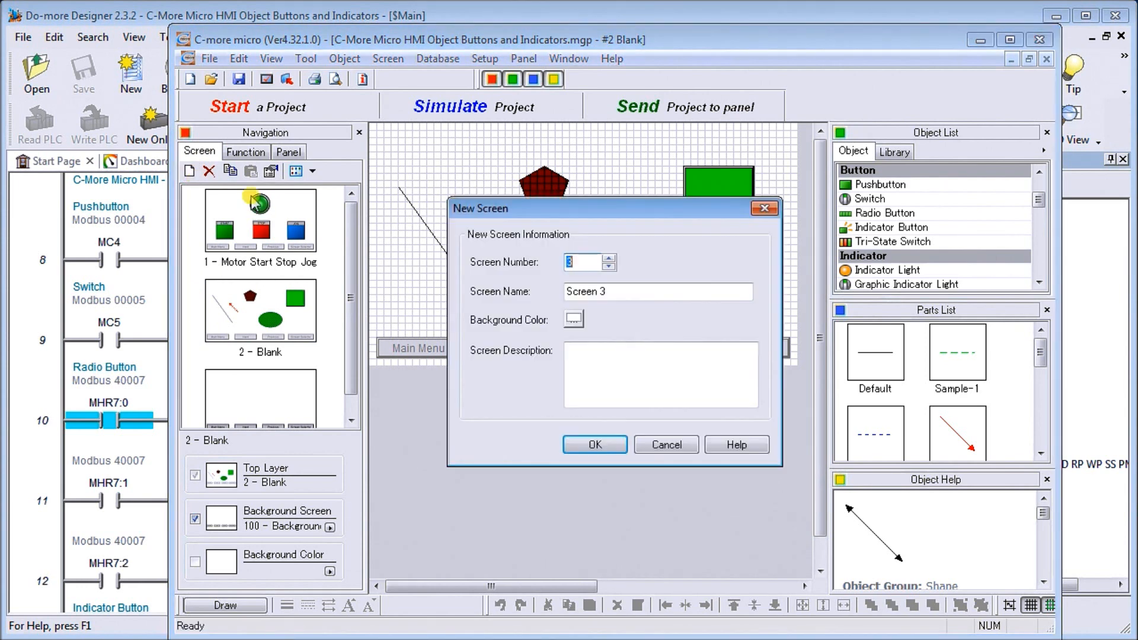
pyautogui.press('Tab')
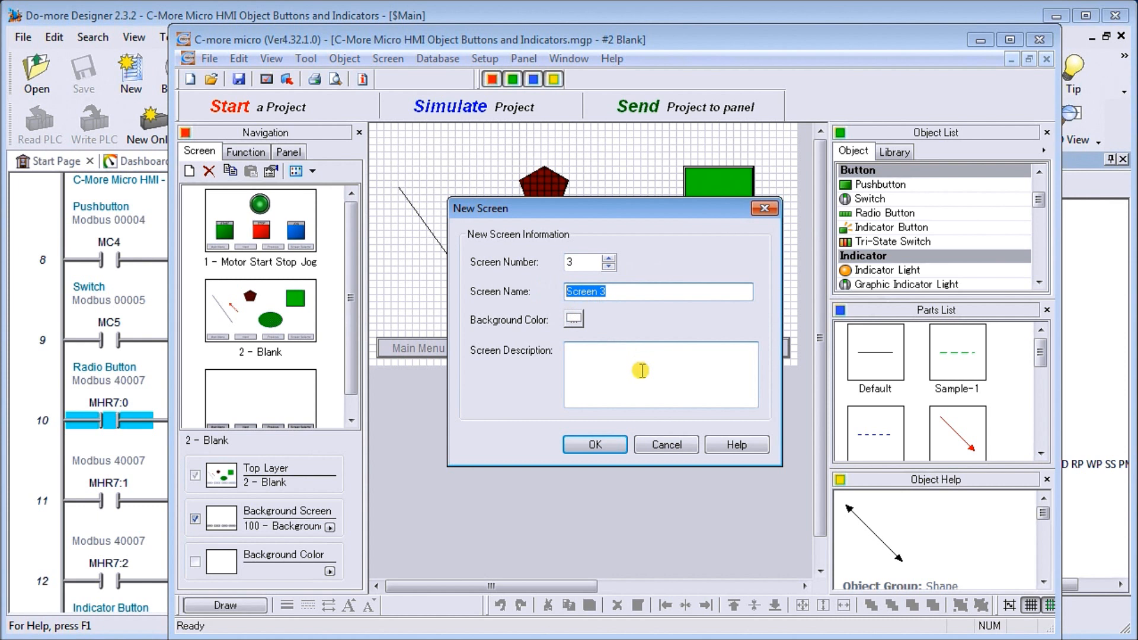
pyautogui.write('B')
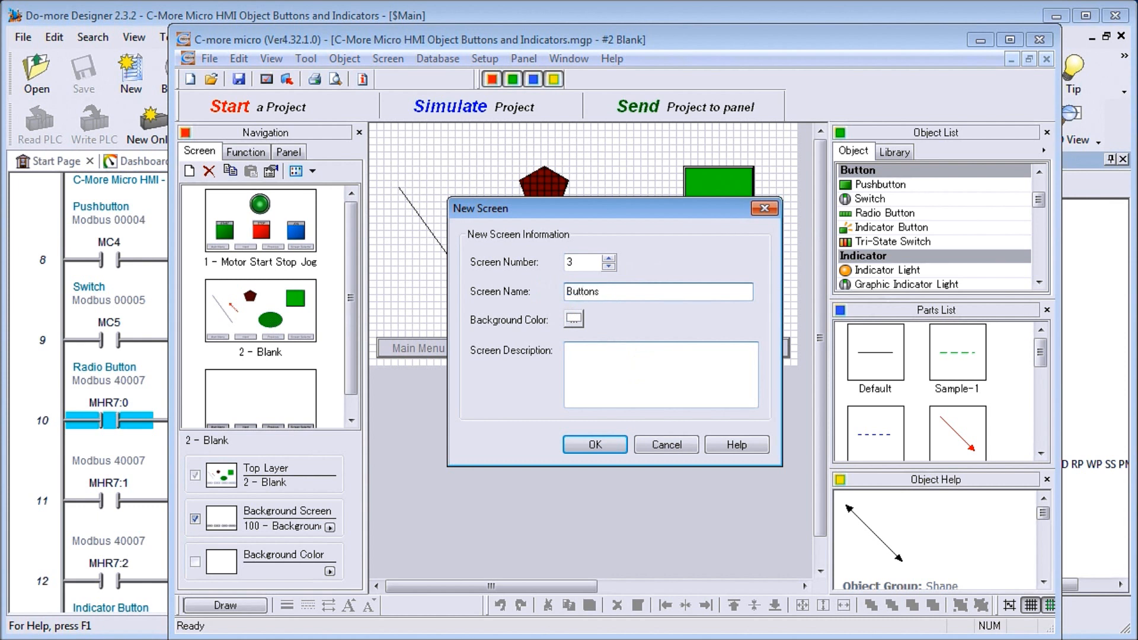
pyautogui.write('uttons')
pyautogui.click(596, 446)
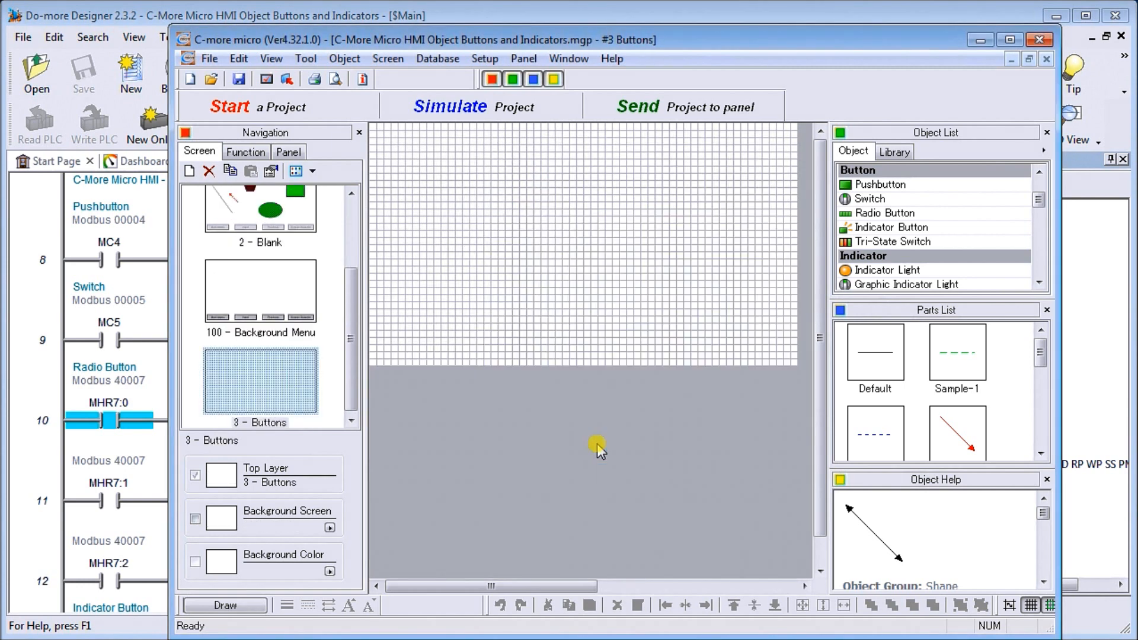
# Step: Create another new screen, number 4, with the screen name "Indicator"
pyautogui.click(190, 171)
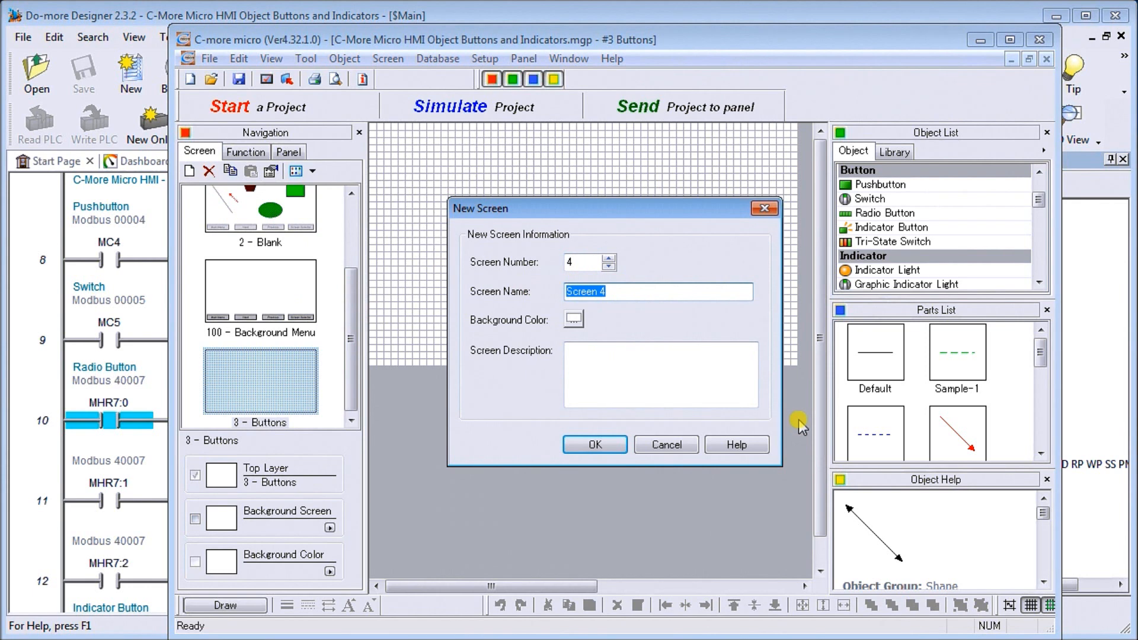
pyautogui.write('Indicator')
pyautogui.click(611, 445)
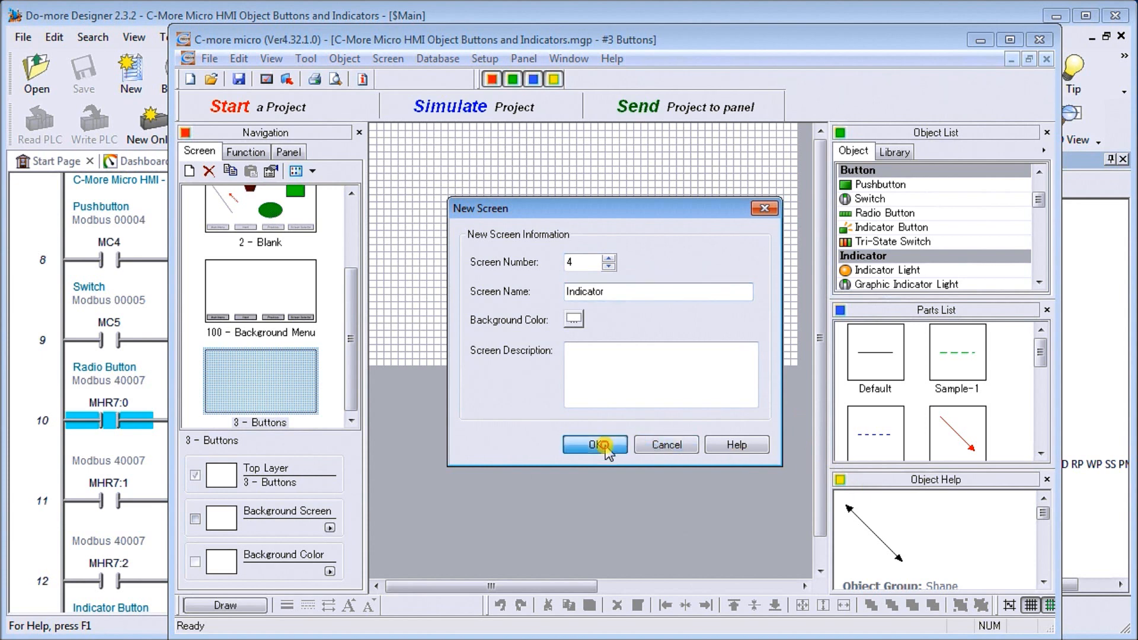
pyautogui.click(304, 293)
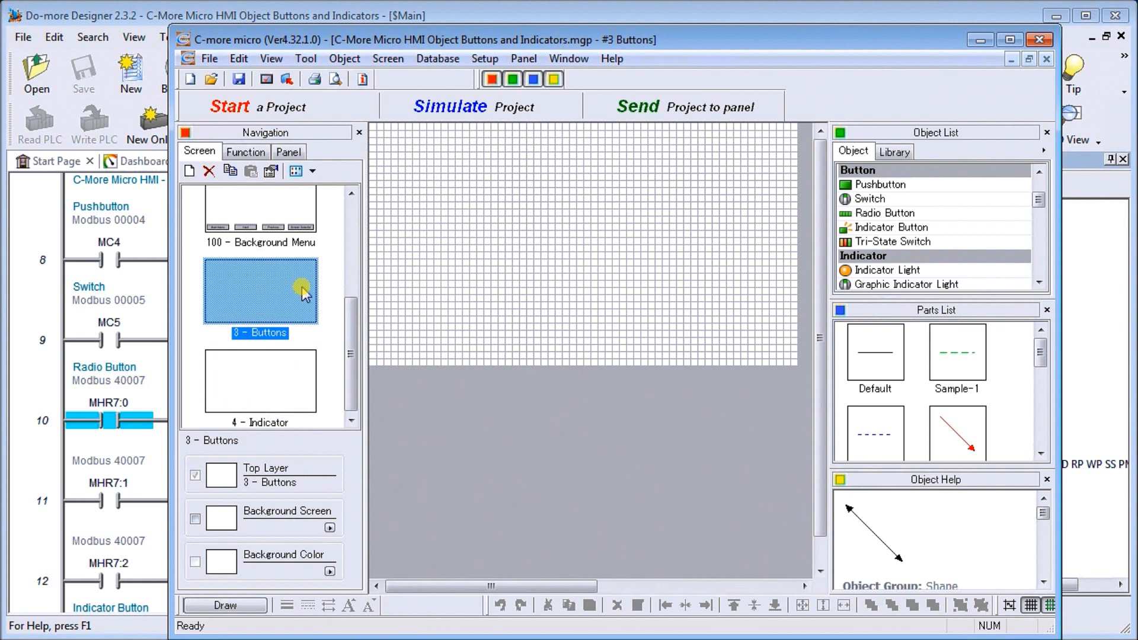
# Step: On the 100 - Background Menu screen, add screens 003 - Buttons and 004 - Indicator to the Screen Selector button's current screen list
pyautogui.click(277, 215)
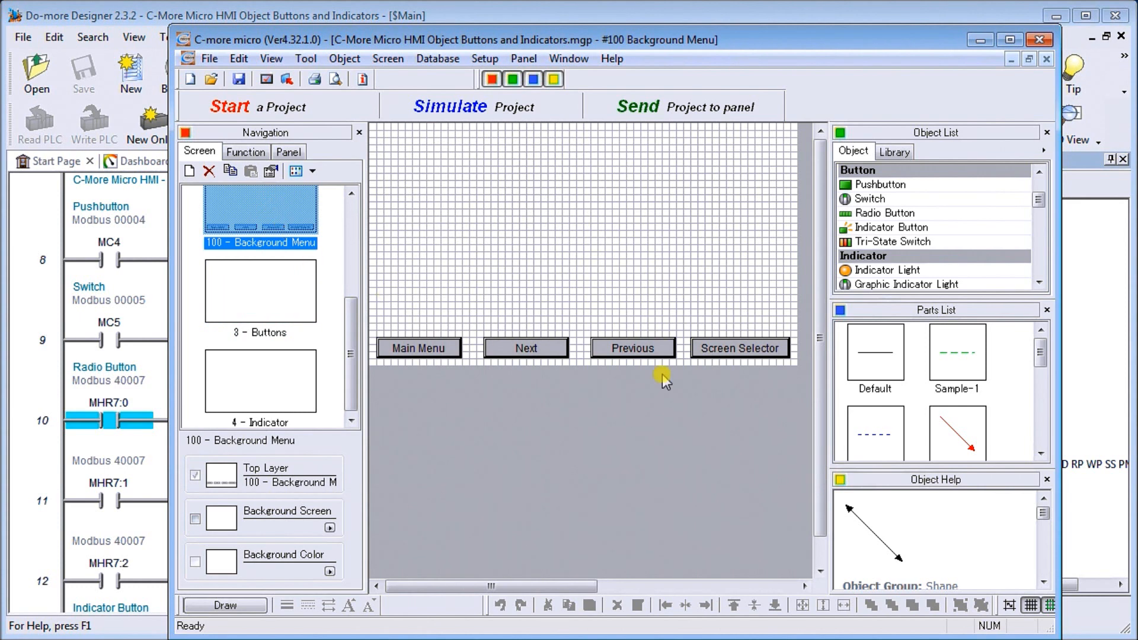
pyautogui.click(741, 349)
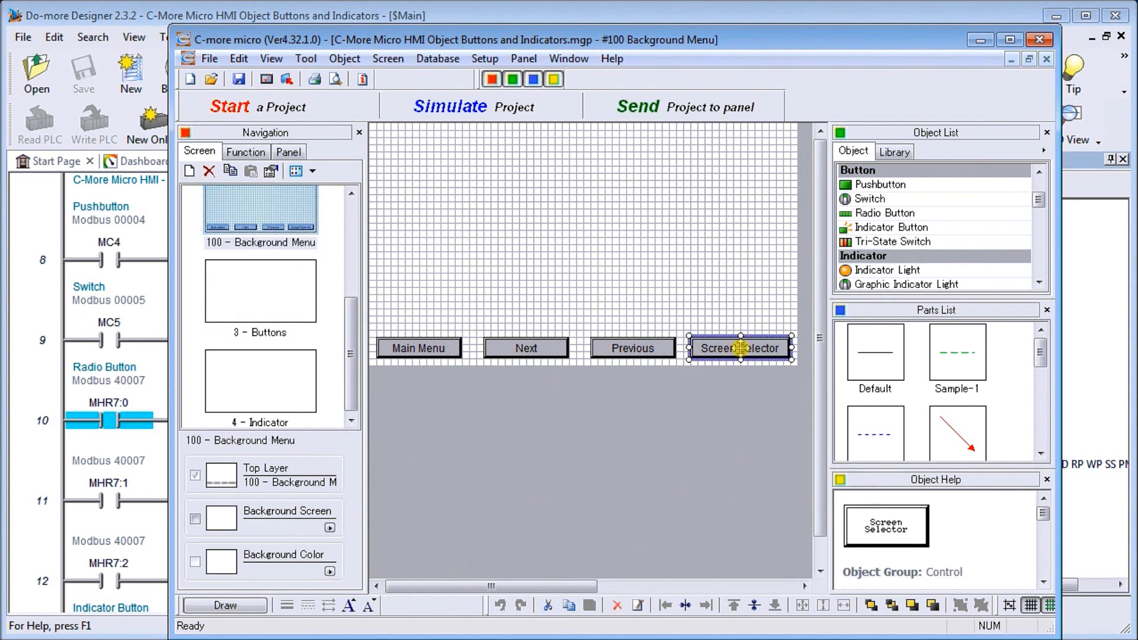
pyautogui.doubleClick(741, 348)
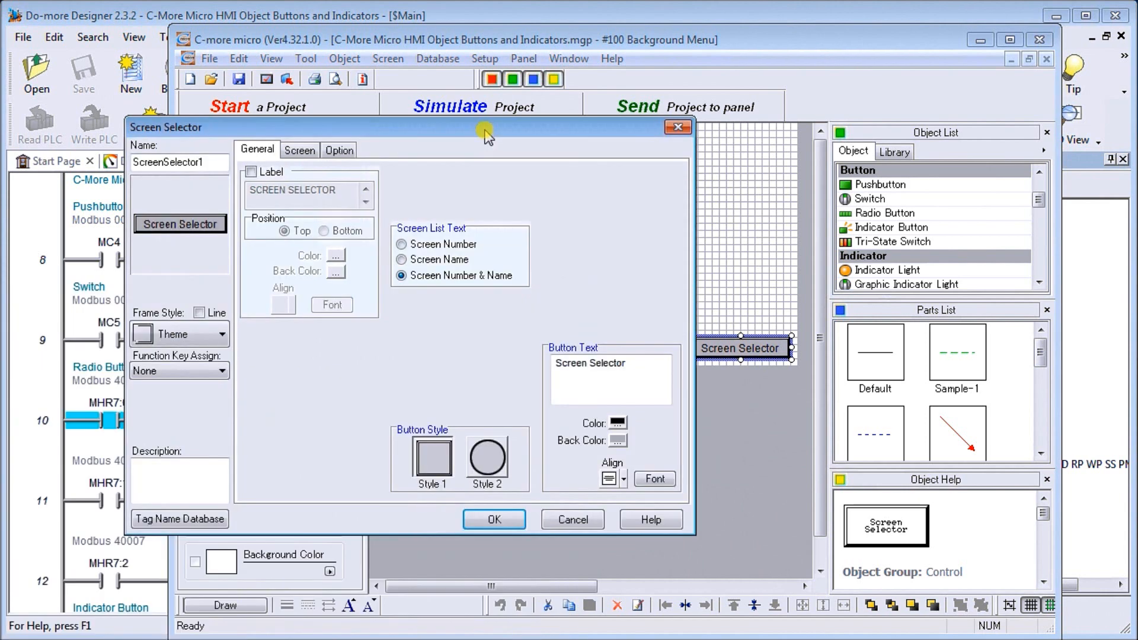
pyautogui.click(300, 150)
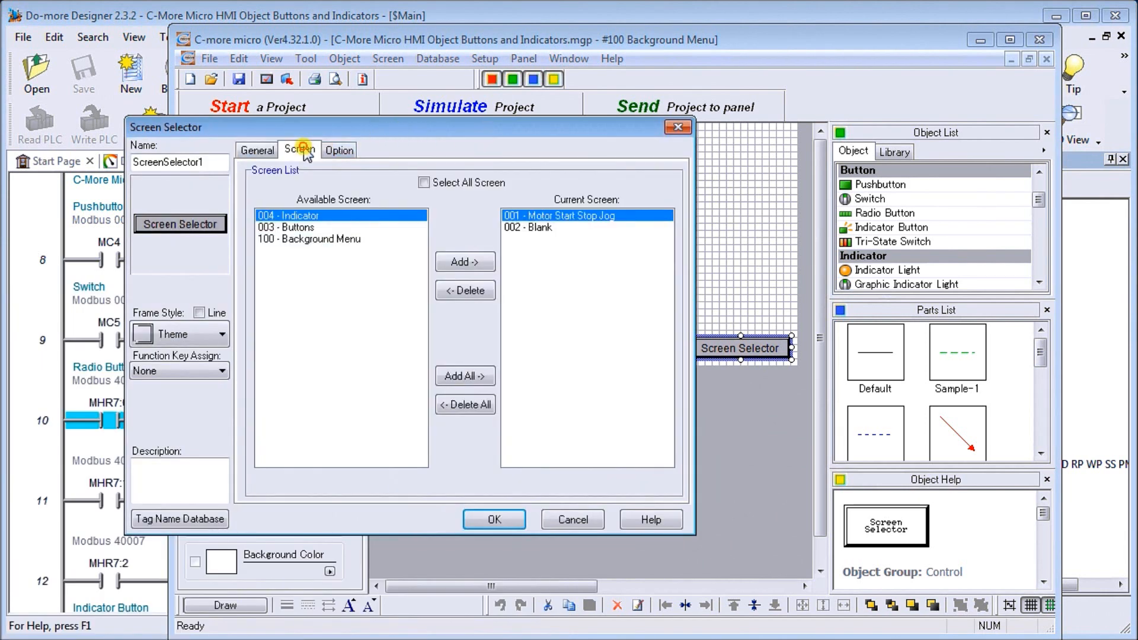
pyautogui.click(303, 228)
pyautogui.click(465, 261)
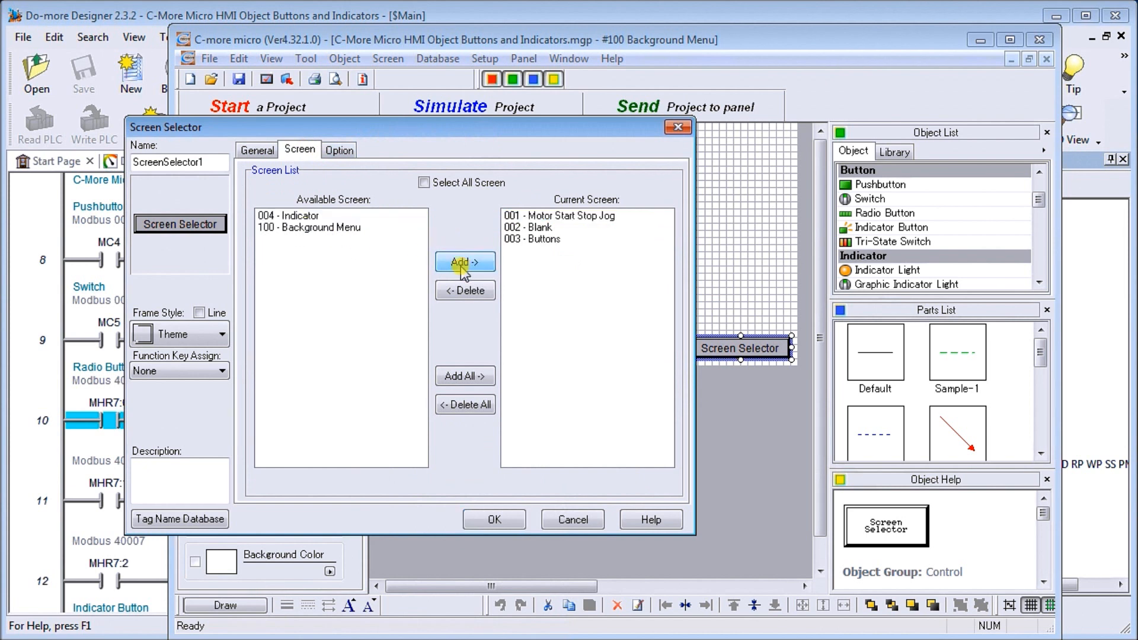
pyautogui.click(302, 216)
pyautogui.click(465, 262)
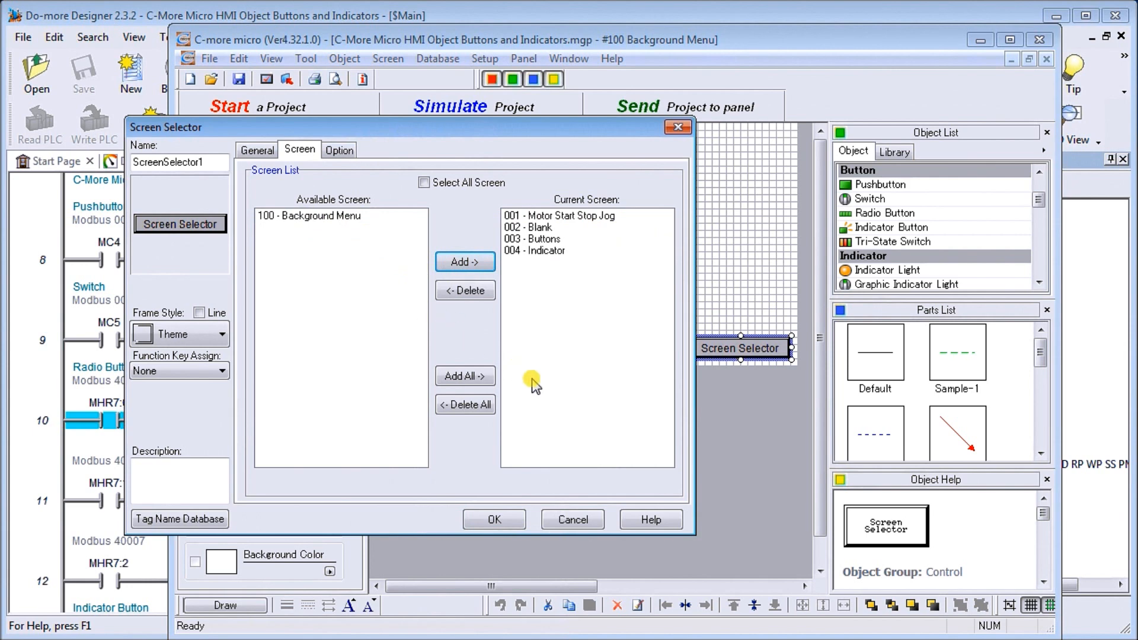
pyautogui.click(495, 521)
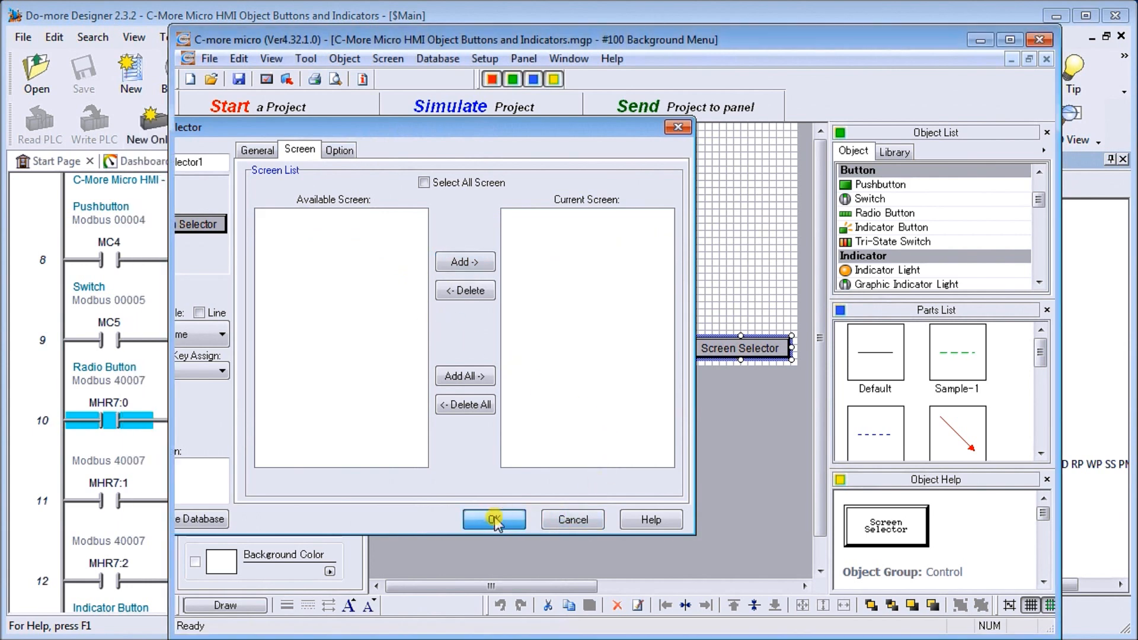
# Step: Enable the background screen for screen 3 - Buttons and assign 100 - Background Menu to it
pyautogui.click(299, 304)
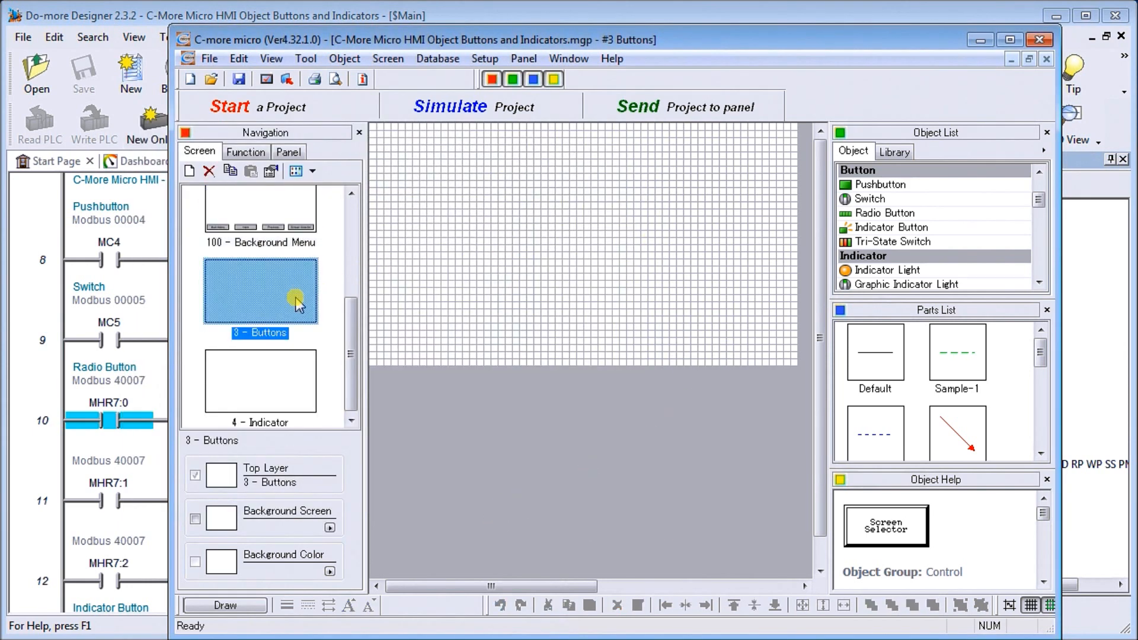
pyautogui.click(195, 519)
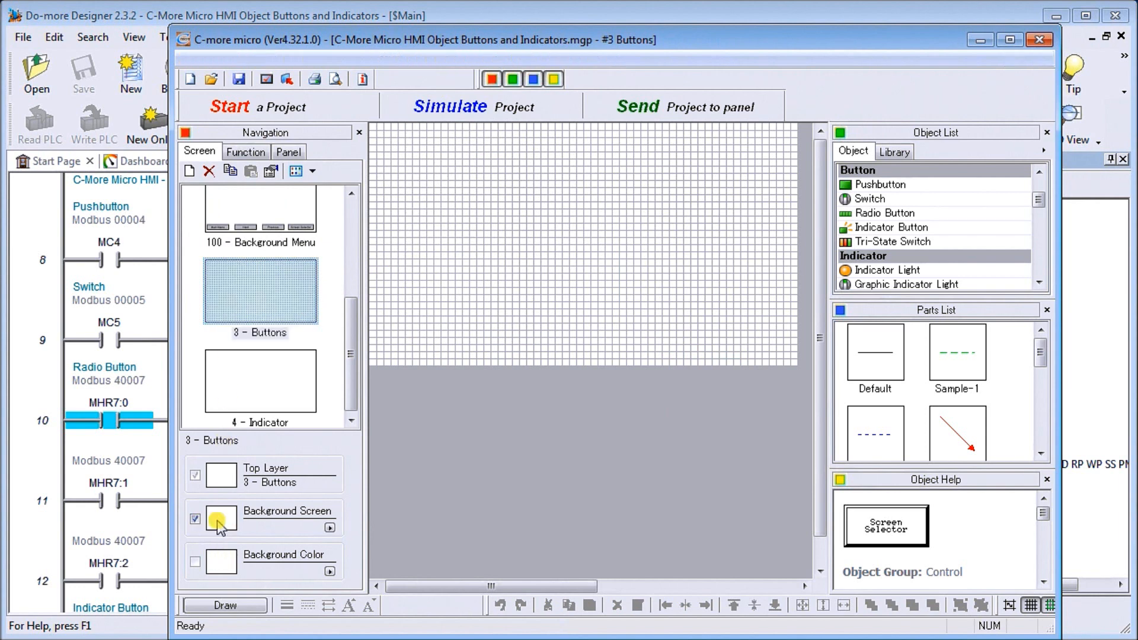
pyautogui.click(329, 528)
pyautogui.click(373, 513)
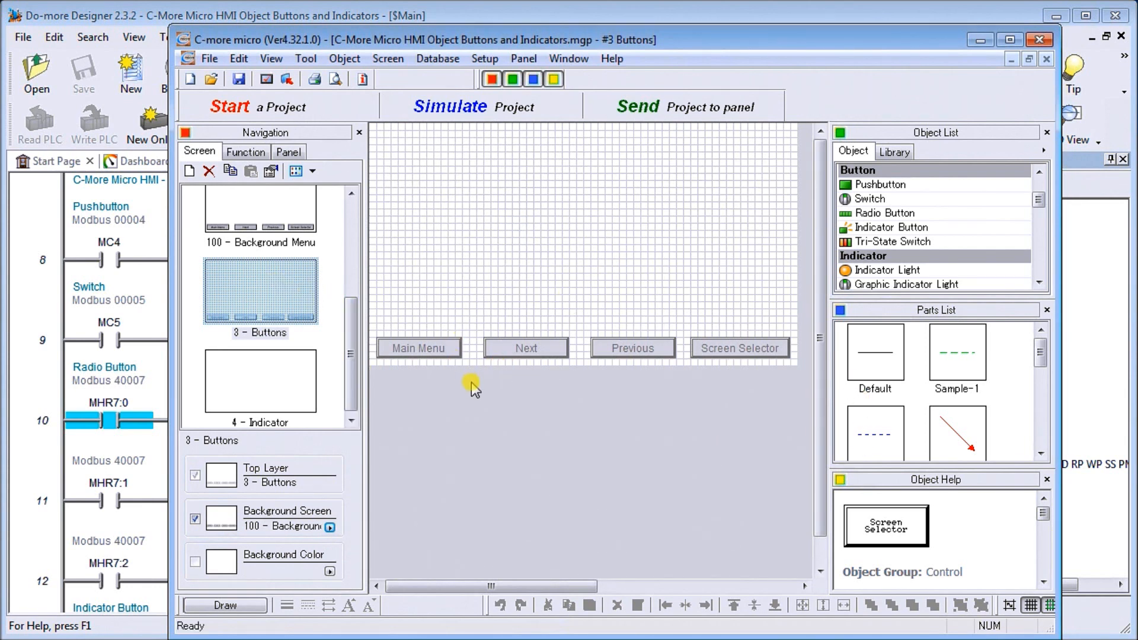
# Step: Enable 100 - Background Menu as the background screen of 4 - Indicator, and return to the 3 - Buttons screen
pyautogui.click(281, 394)
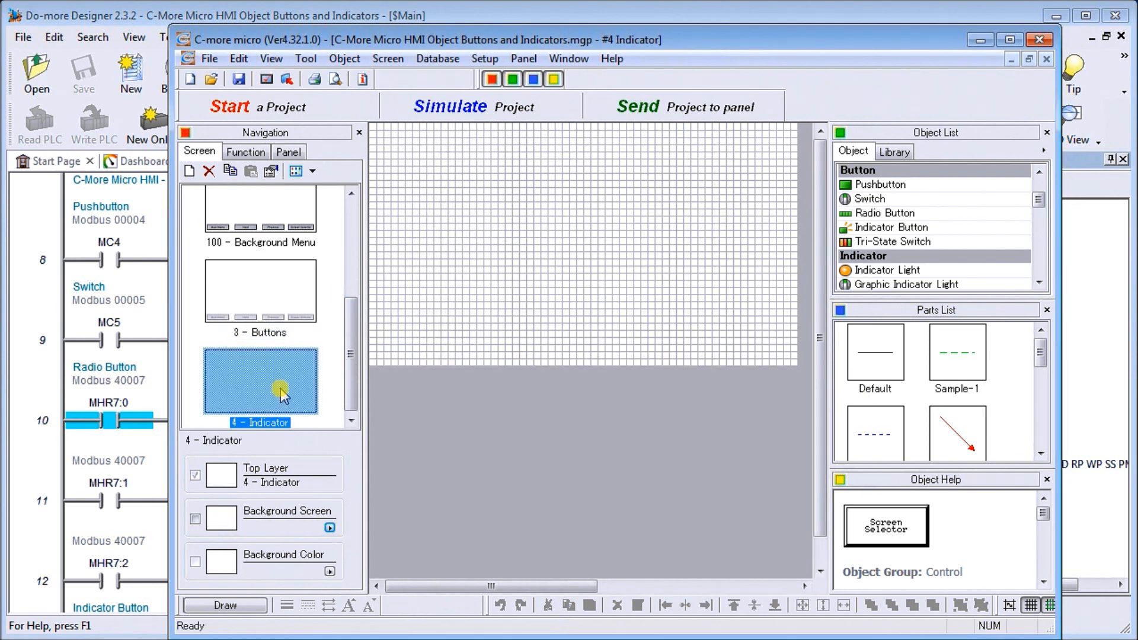
pyautogui.click(195, 519)
pyautogui.click(330, 528)
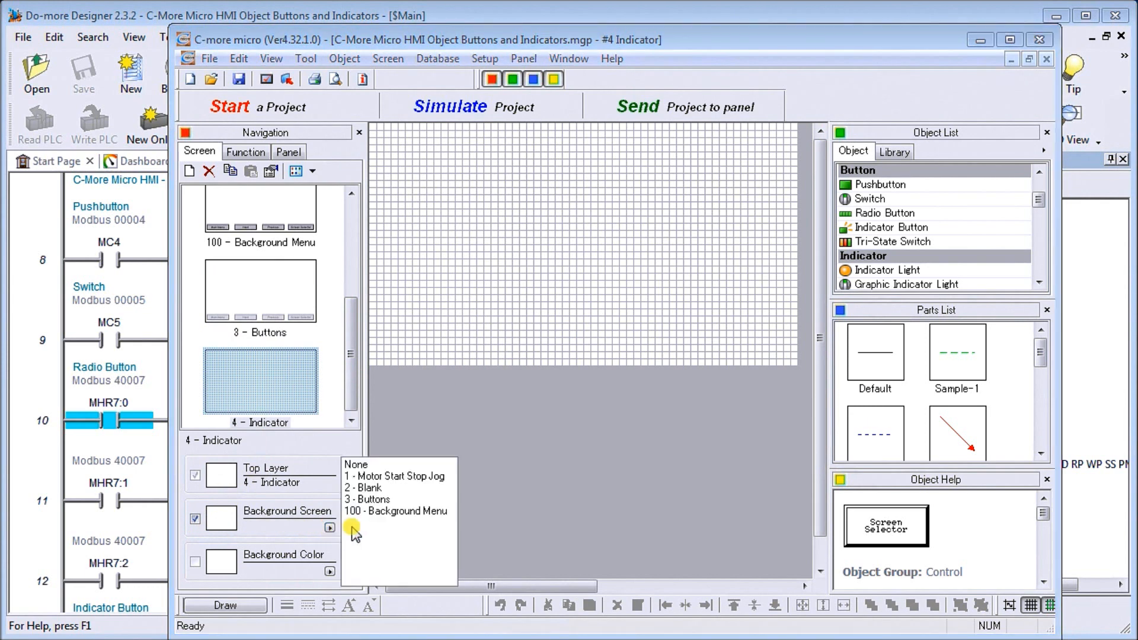
pyautogui.click(390, 511)
pyautogui.click(288, 301)
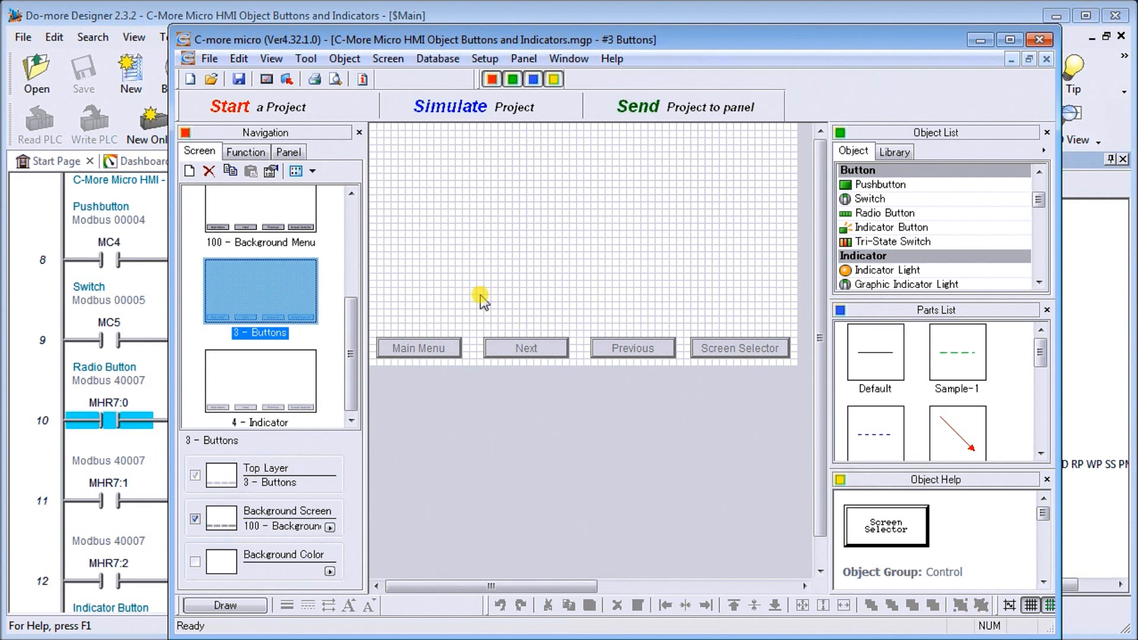
pyautogui.click(885, 187)
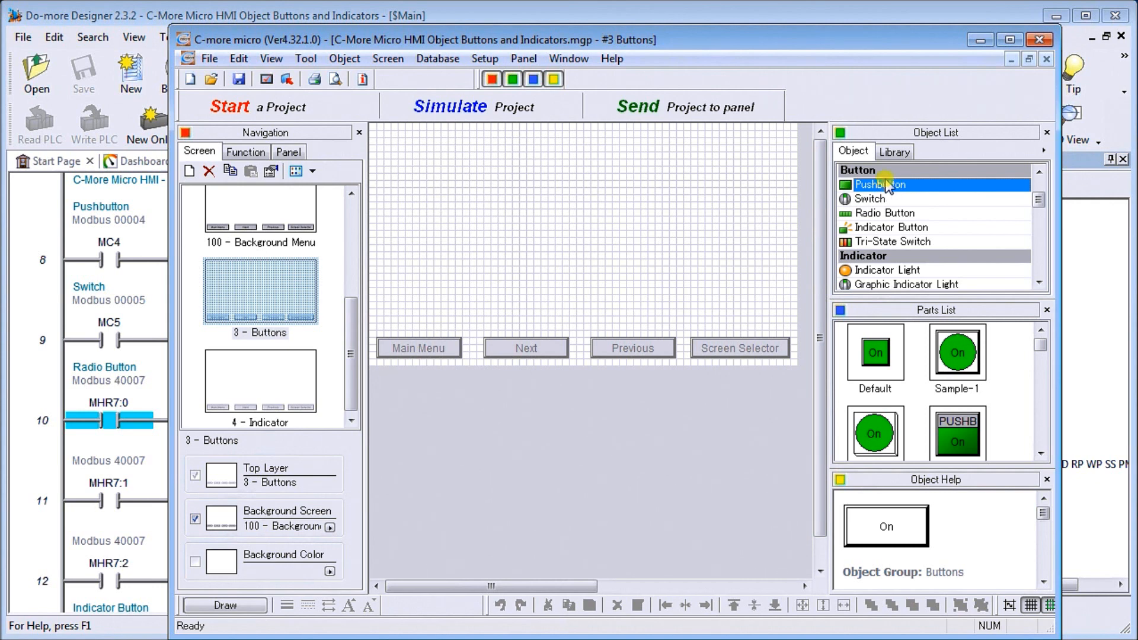
pyautogui.click(343, 59)
pyautogui.moveTo(351, 106)
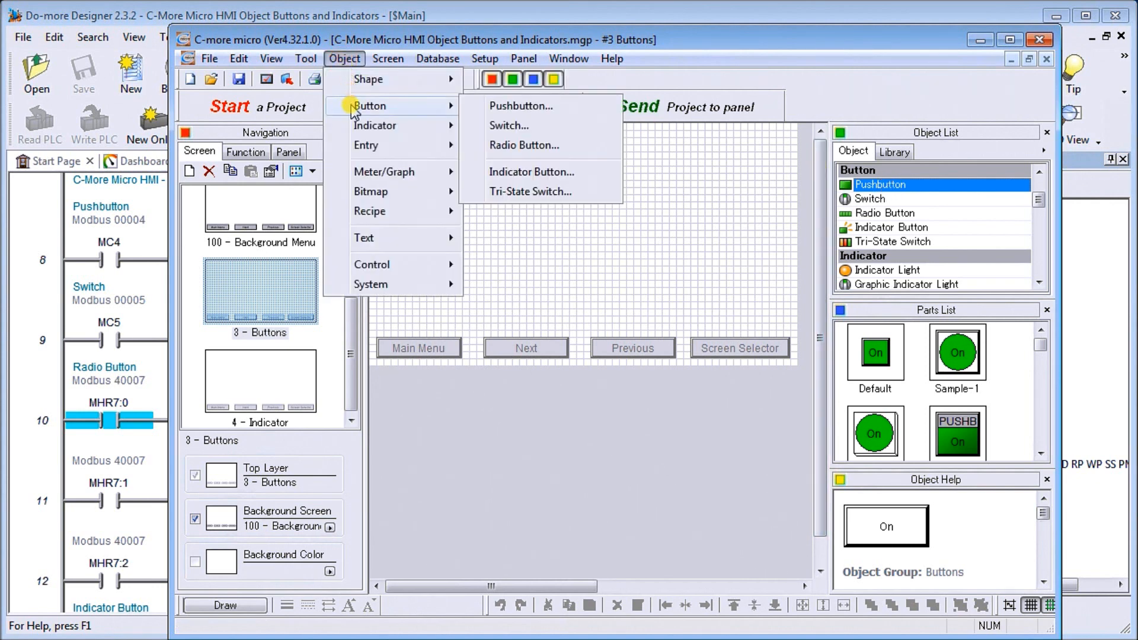
pyautogui.click(504, 108)
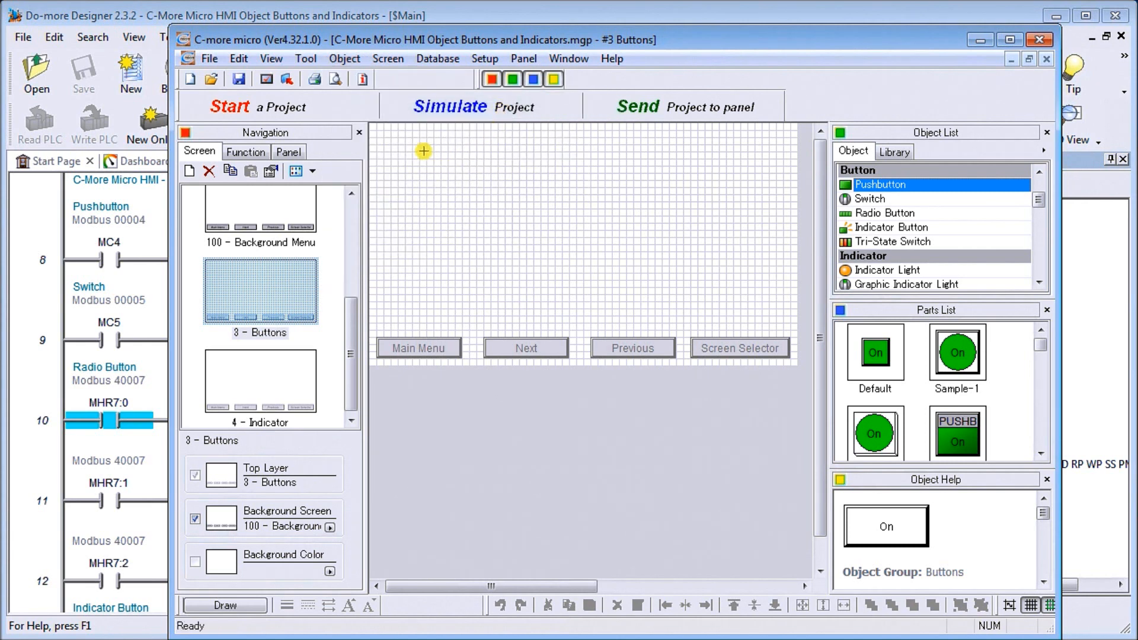
pyautogui.moveTo(488, 211); pyautogui.dragTo(628, 274)
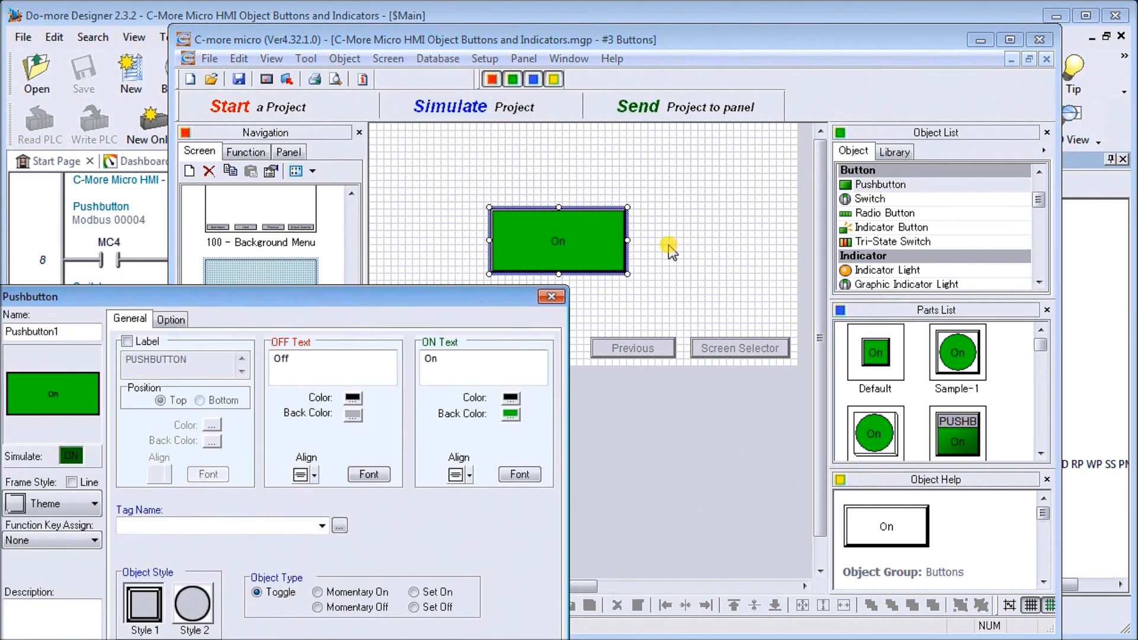
pyautogui.press('Escape')
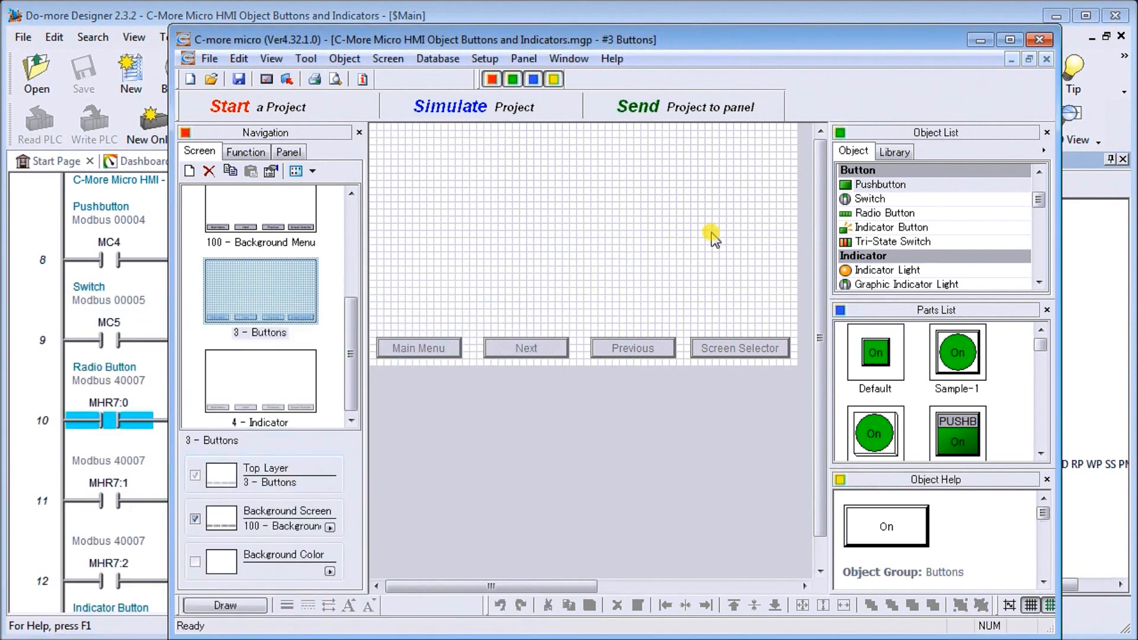
pyautogui.doubleClick(879, 185)
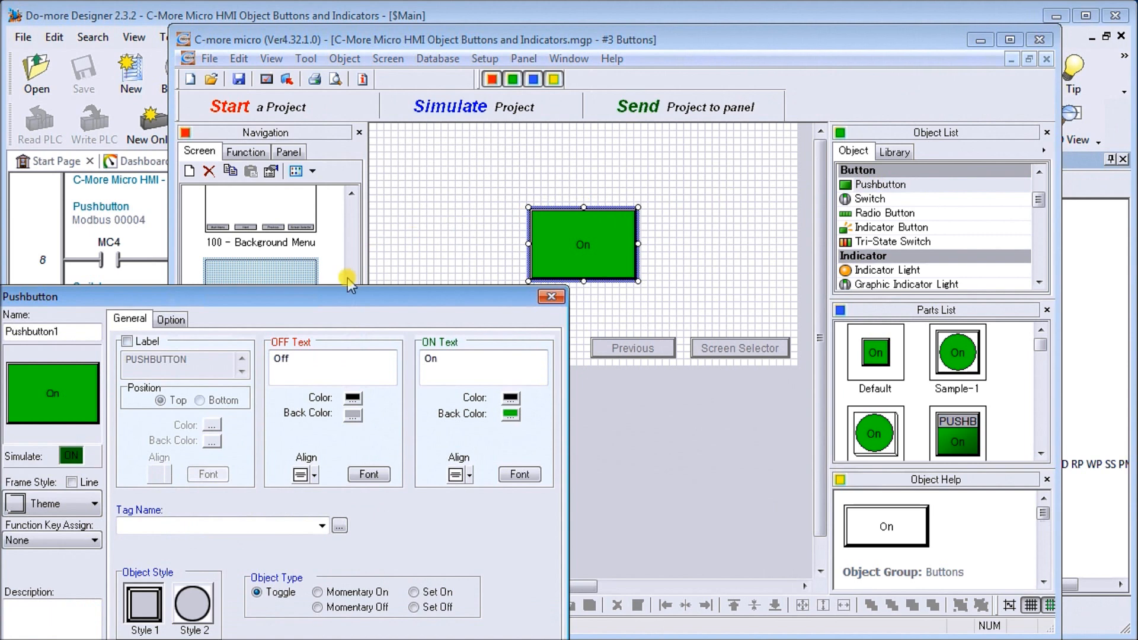
pyautogui.moveTo(341, 295); pyautogui.dragTo(548, 156)
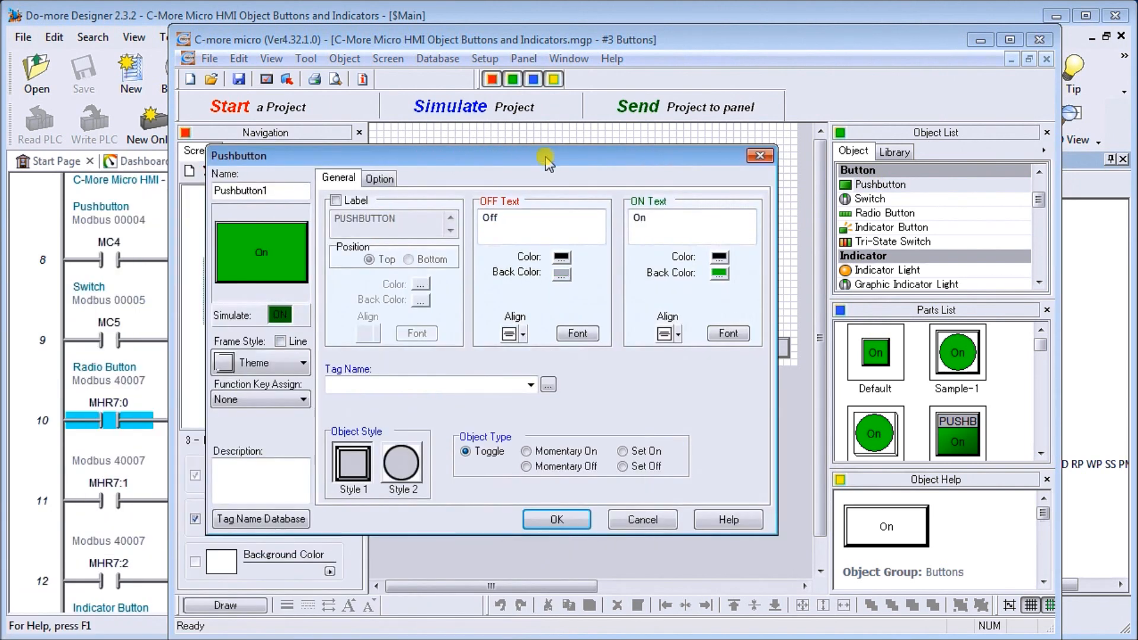
pyautogui.click(651, 519)
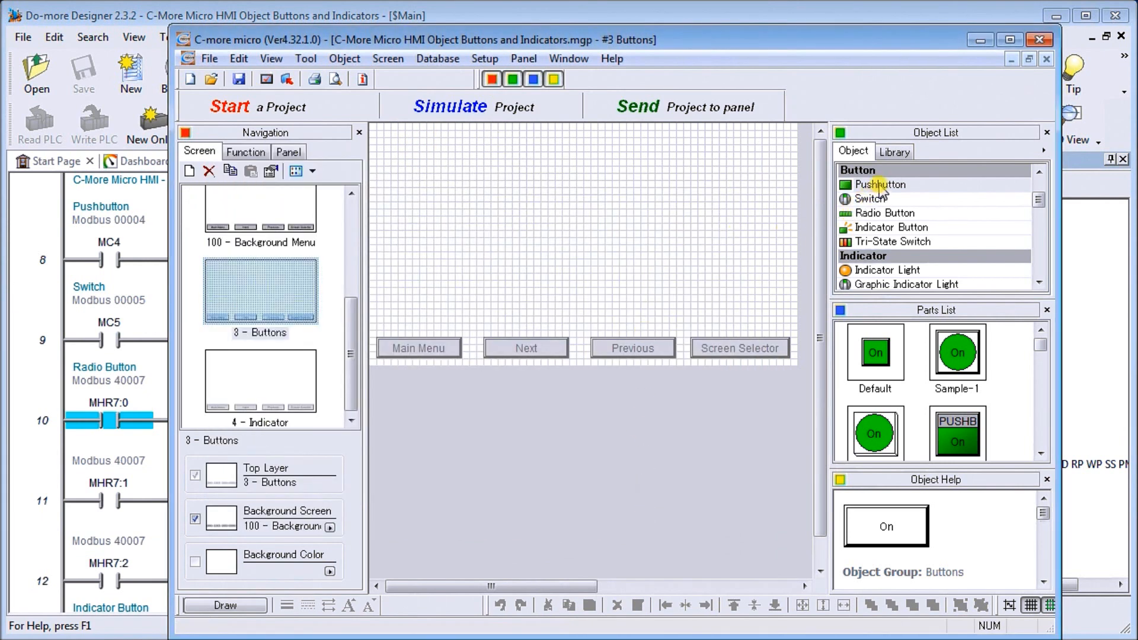
pyautogui.moveTo(880, 185); pyautogui.dragTo(472, 179)
pyautogui.click(473, 183)
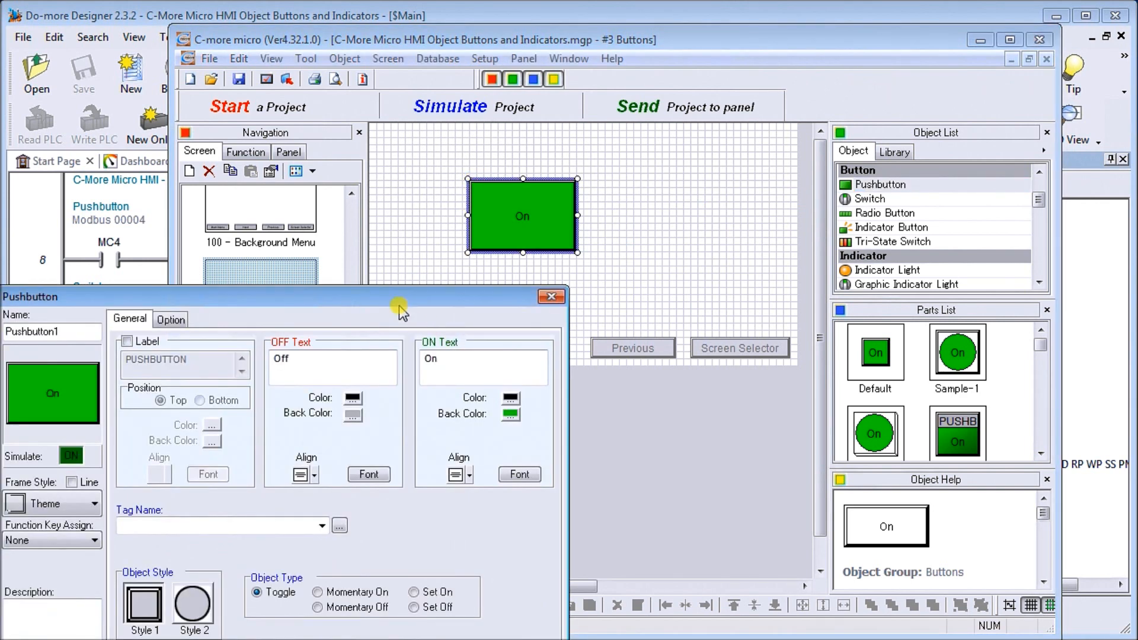
pyautogui.moveTo(466, 293); pyautogui.dragTo(556, 272)
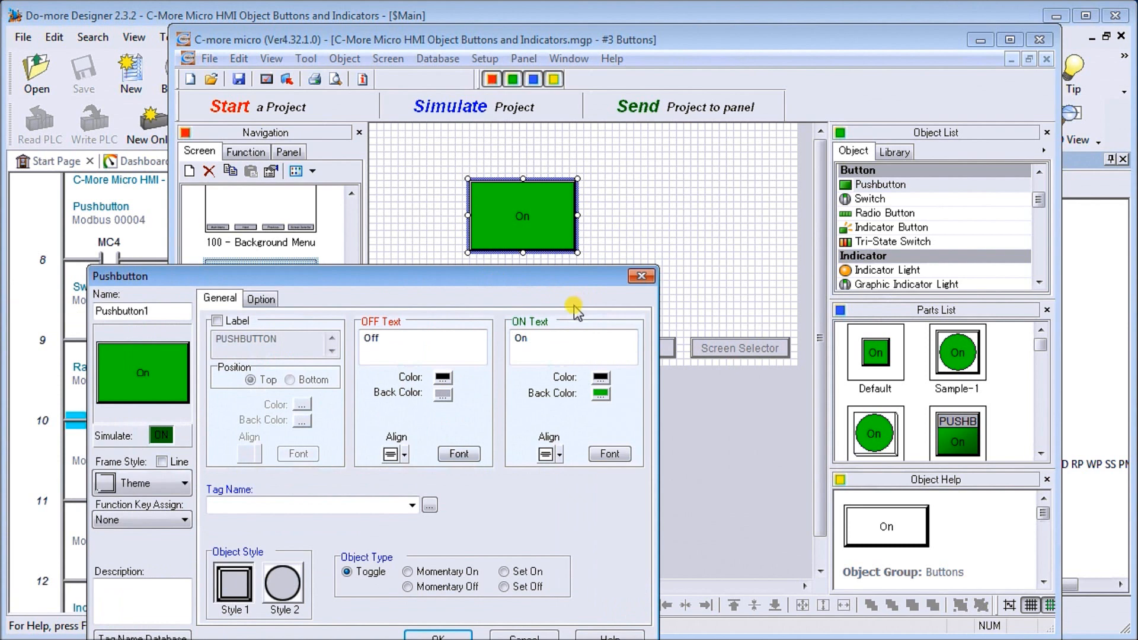
pyautogui.press('Escape')
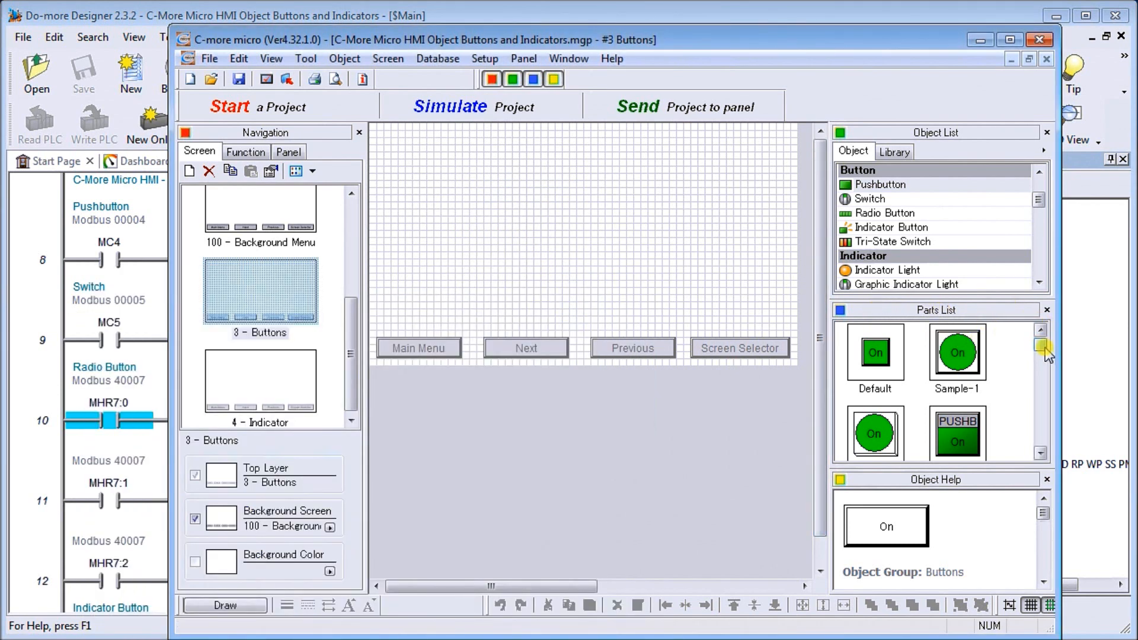
pyautogui.moveTo(1042, 347)
pyautogui.mouseDown()
pyautogui.moveTo(1039, 443)
pyautogui.moveTo(1039, 333)
pyautogui.mouseUp()
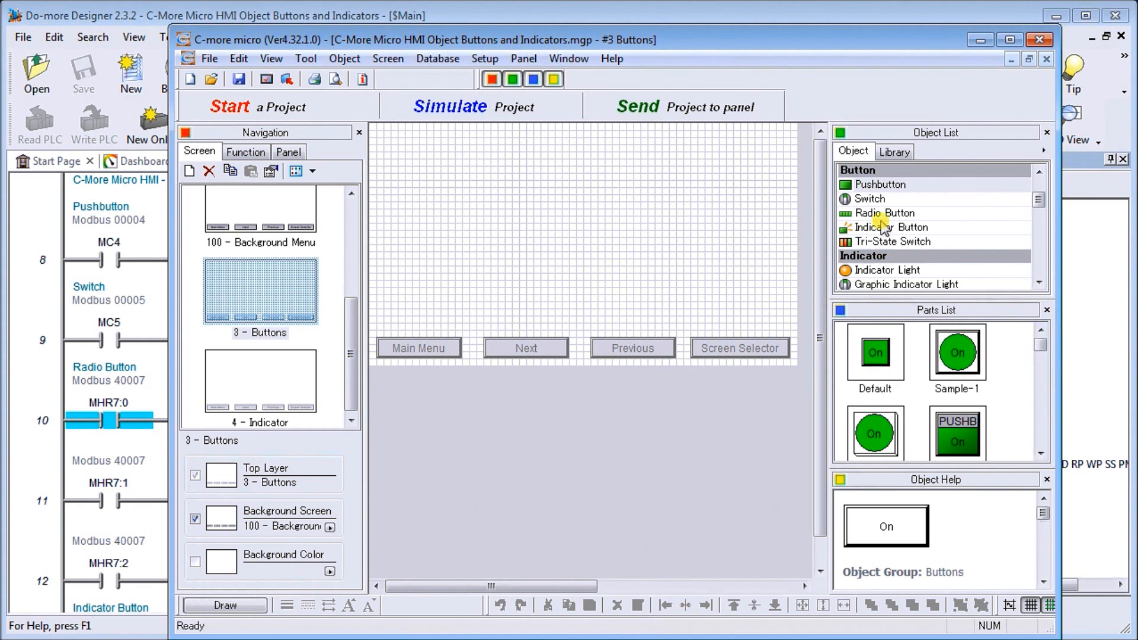
# Step: Place a Pushbutton object on the 3 - Buttons screen and enable its PUSHBUTTON label in the top position
pyautogui.doubleClick(881, 185)
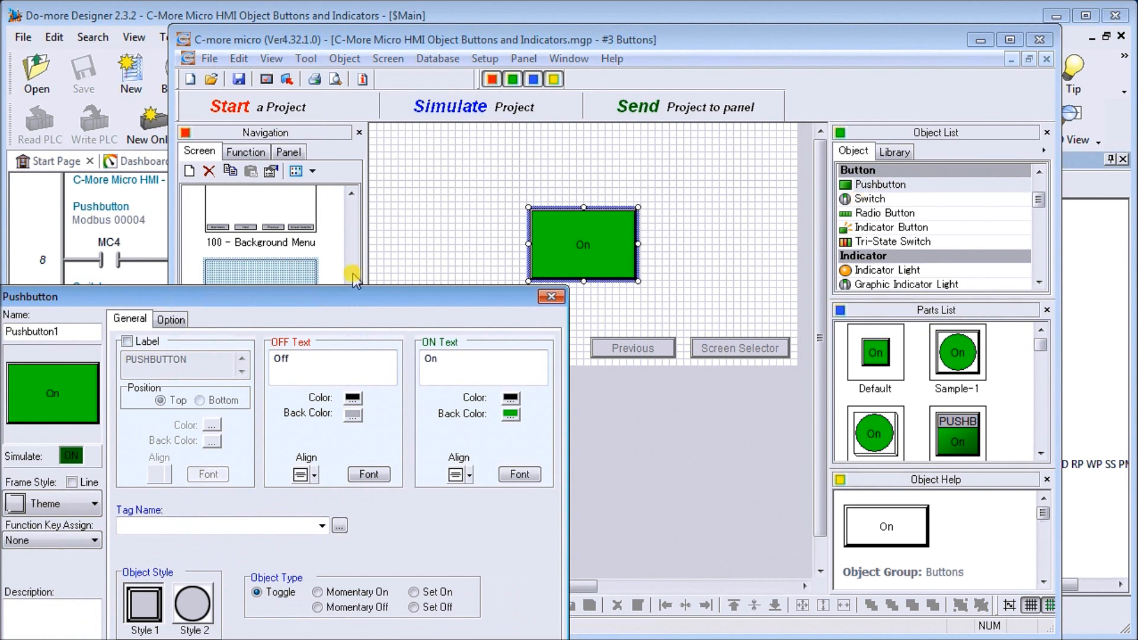
pyautogui.moveTo(519, 159); pyautogui.dragTo(593, 130)
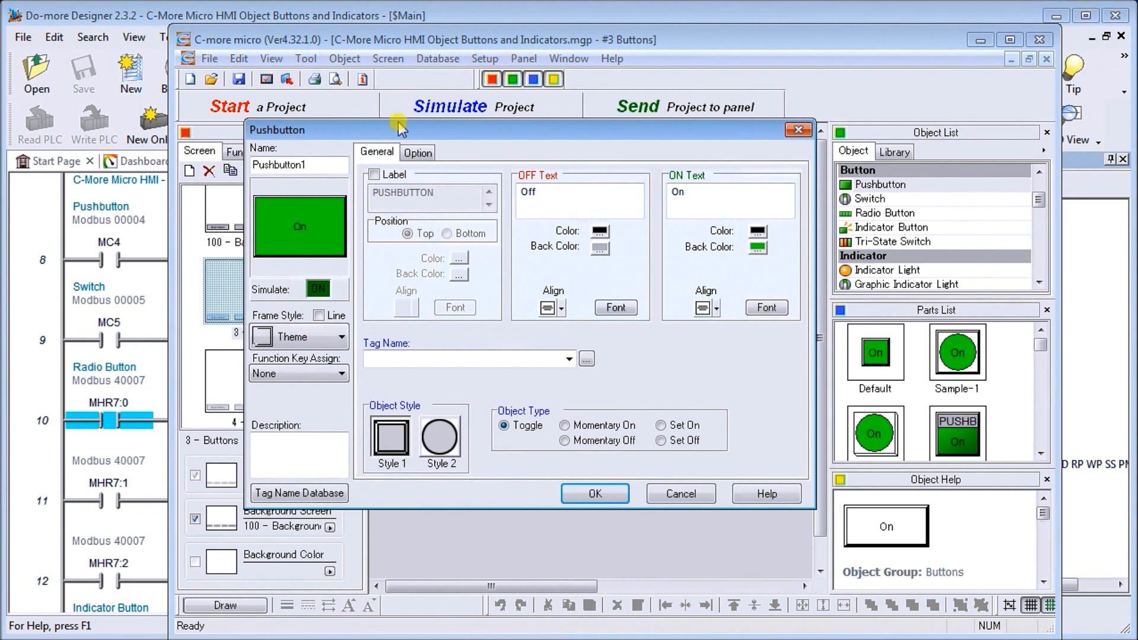
pyautogui.click(375, 175)
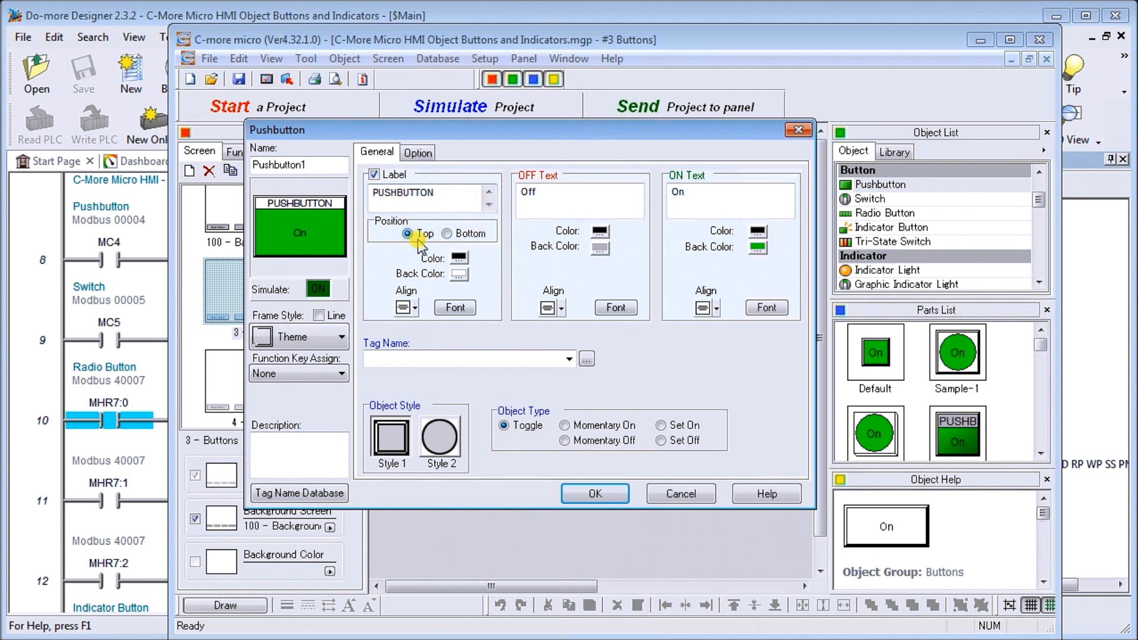
pyautogui.click(447, 235)
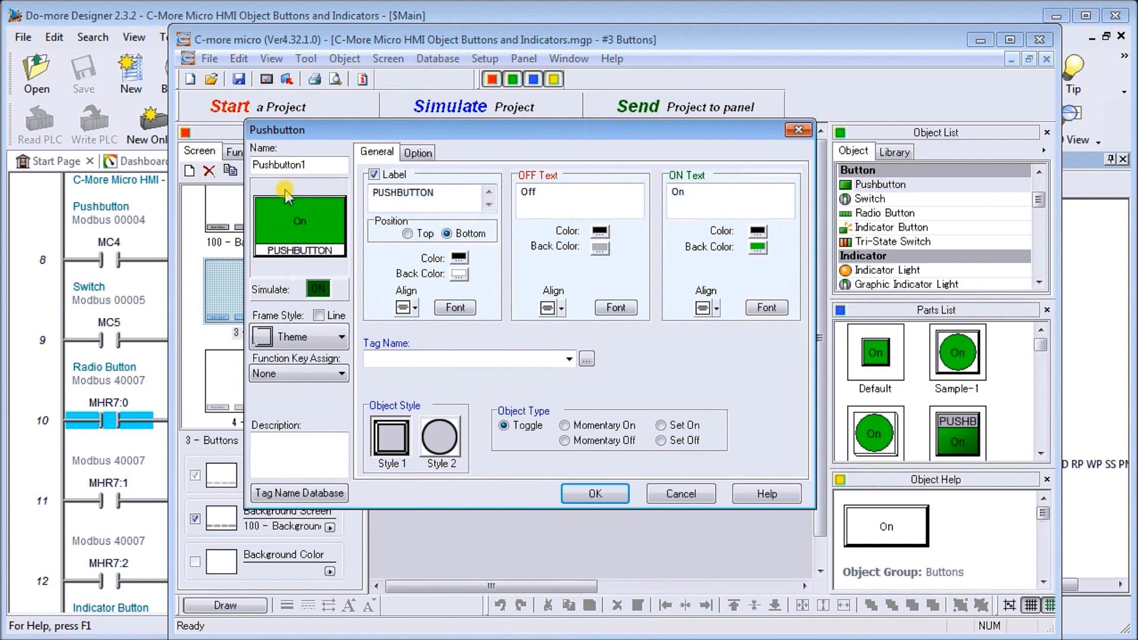
pyautogui.click(409, 235)
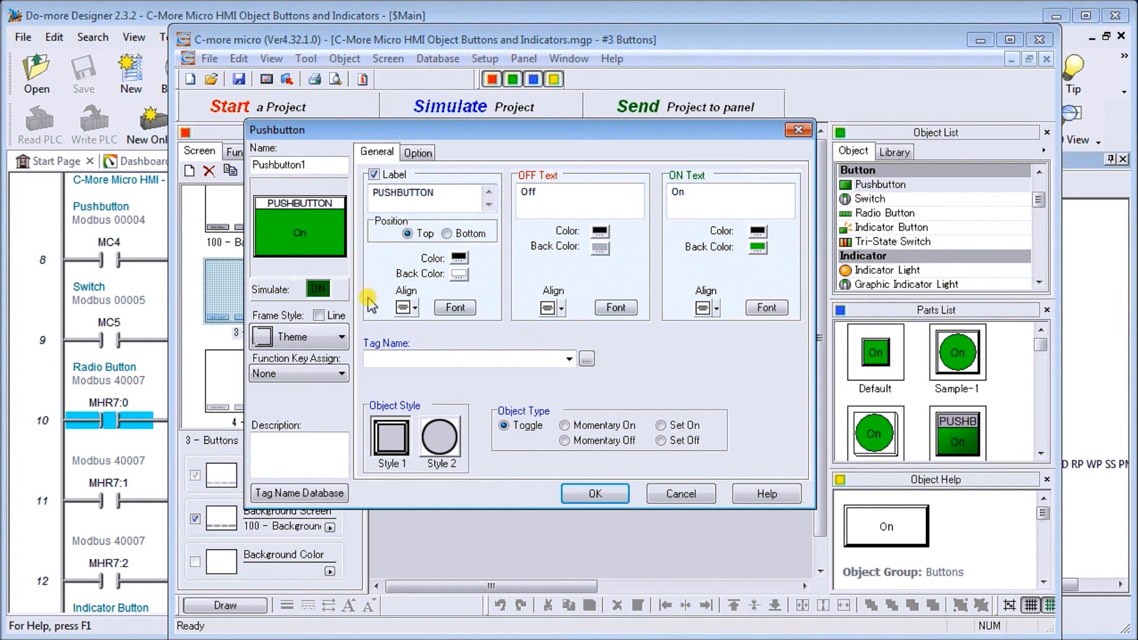
# Step: Preview the pushbutton's OFF and ON appearances by toggling its simulated state
pyautogui.click(324, 290)
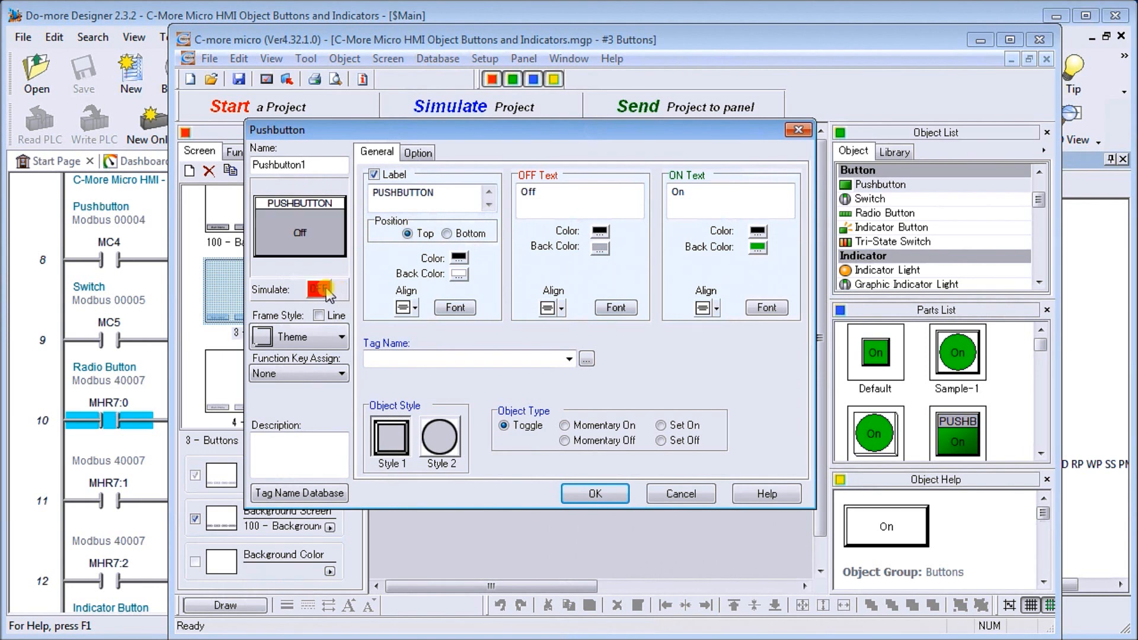
pyautogui.click(323, 290)
pyautogui.click(324, 290)
pyautogui.click(323, 290)
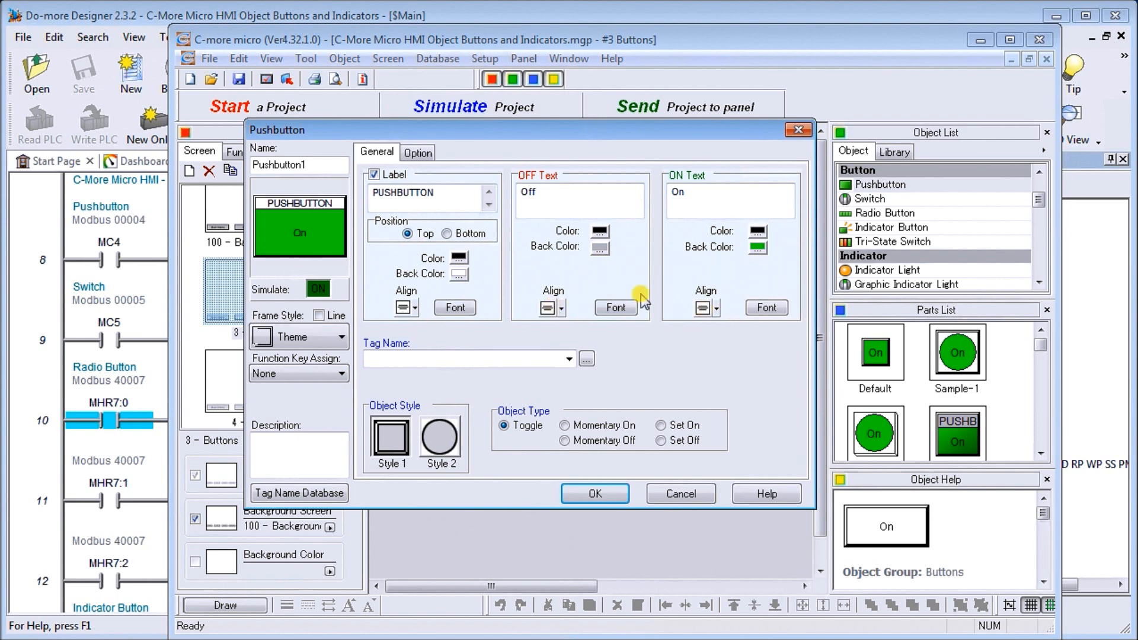
# Step: Try the Line frame style and Style 2 object style on the pushbutton, returning to Theme and Style 1
pyautogui.click(332, 338)
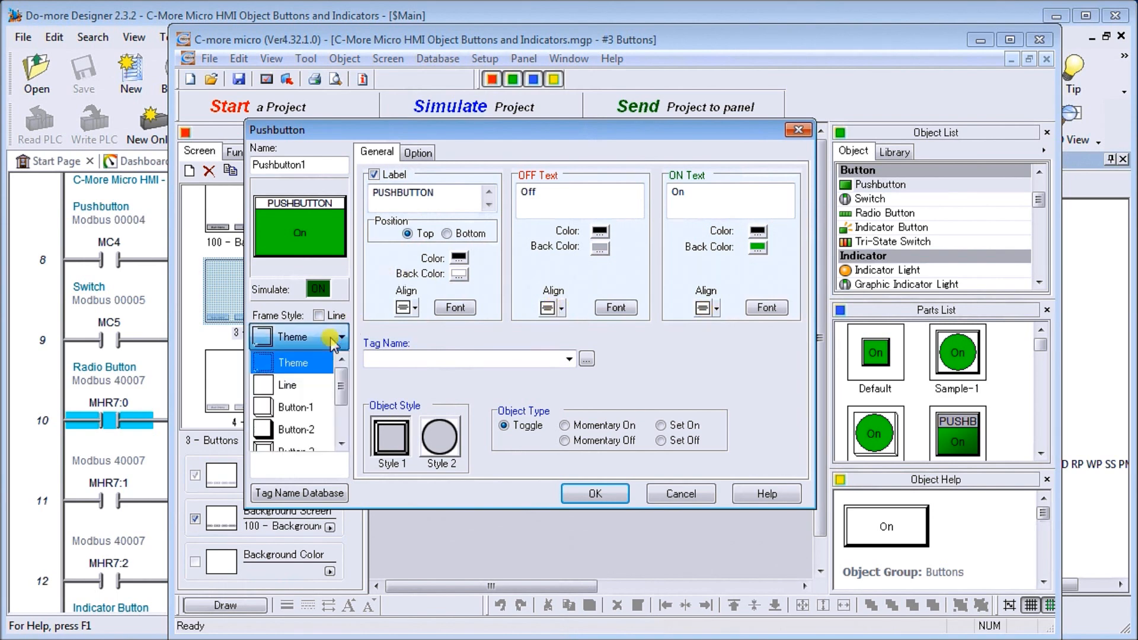
pyautogui.click(309, 390)
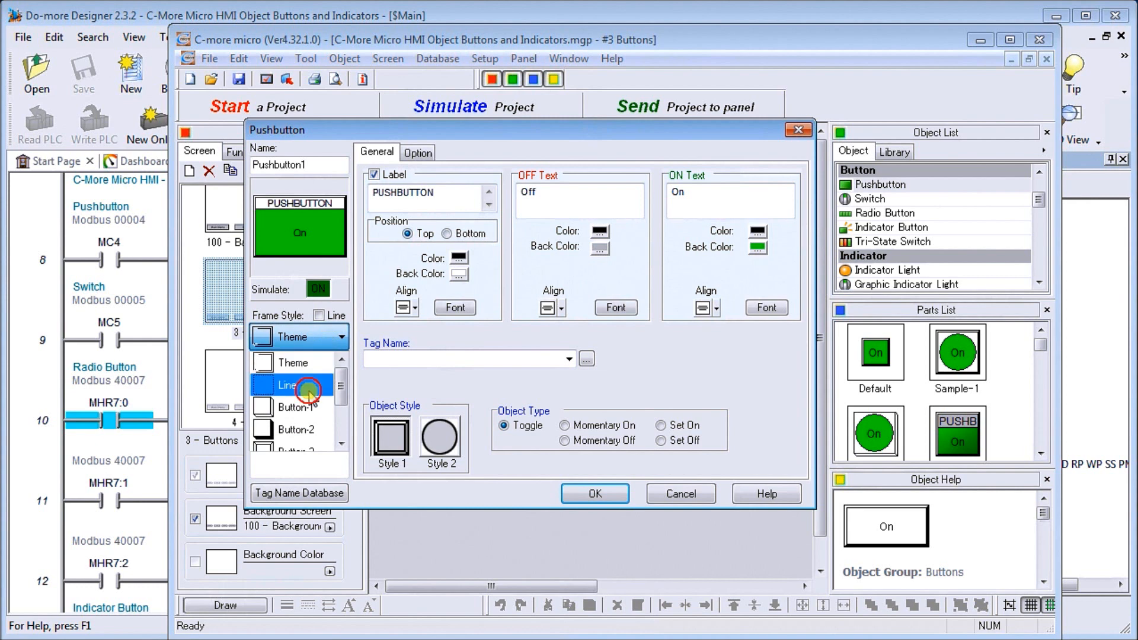
pyautogui.click(312, 339)
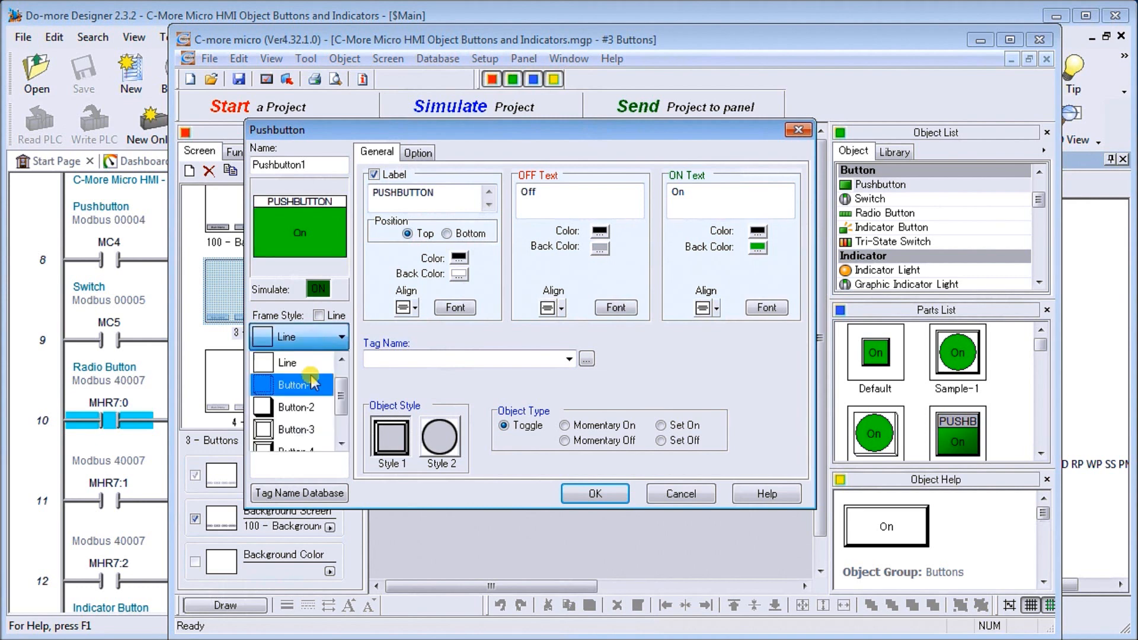
pyautogui.scroll(1, 327, 371)
pyautogui.click(328, 365)
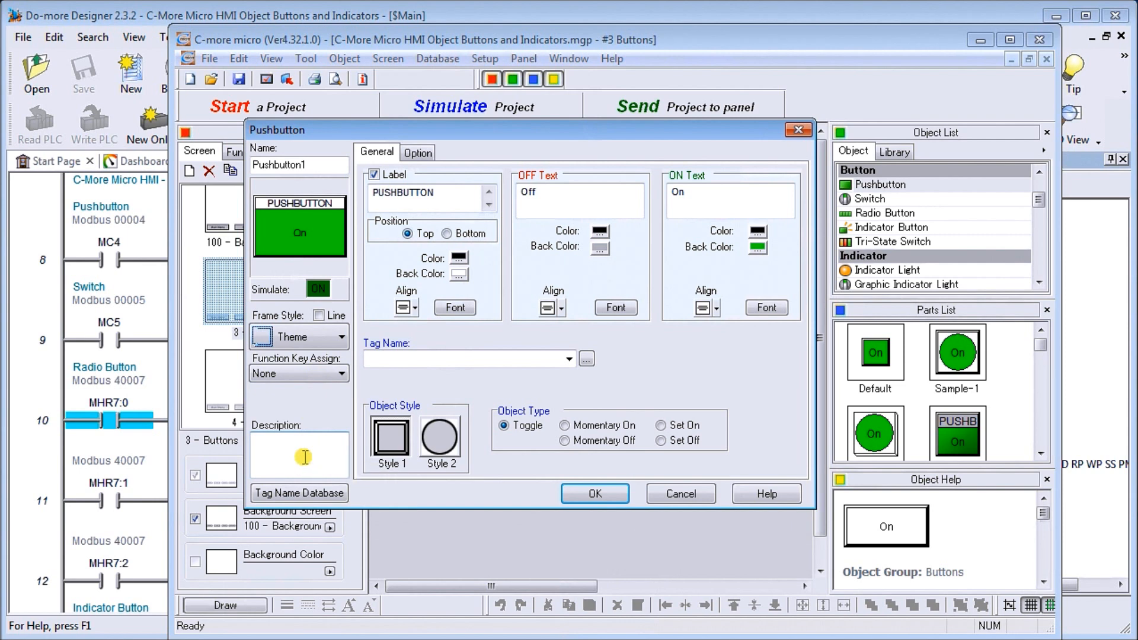
pyautogui.click(440, 446)
pyautogui.click(387, 439)
# Step: Check tag MC4's definition in the Tag Name Database, assign it to the pushbutton, and accept the Toggle pushbutton settings
pyautogui.click(569, 360)
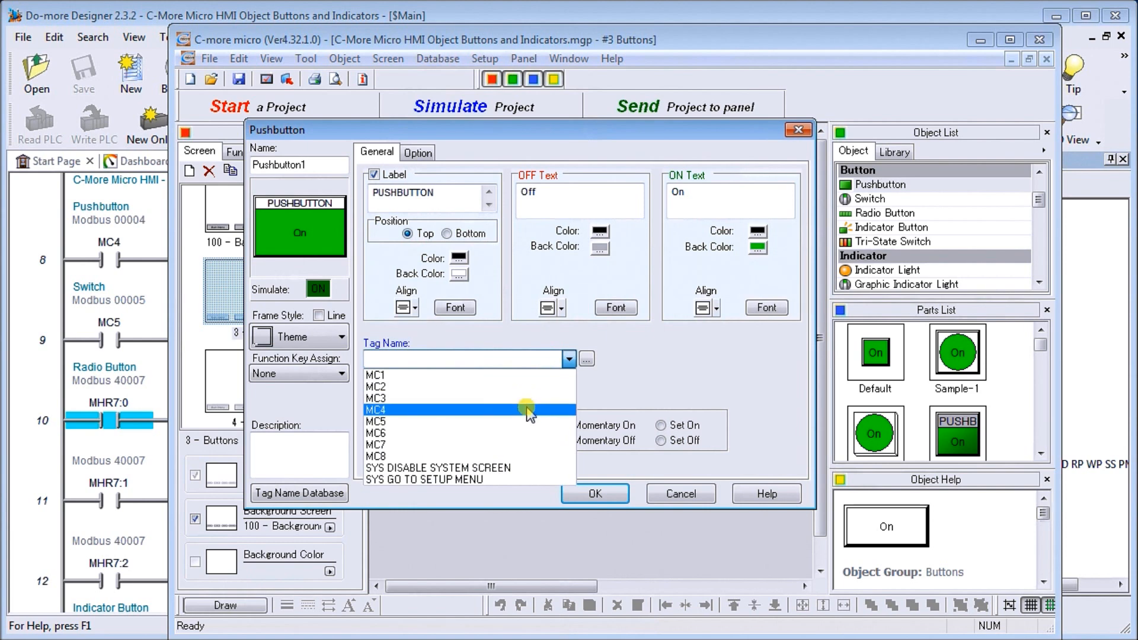
pyautogui.click(611, 387)
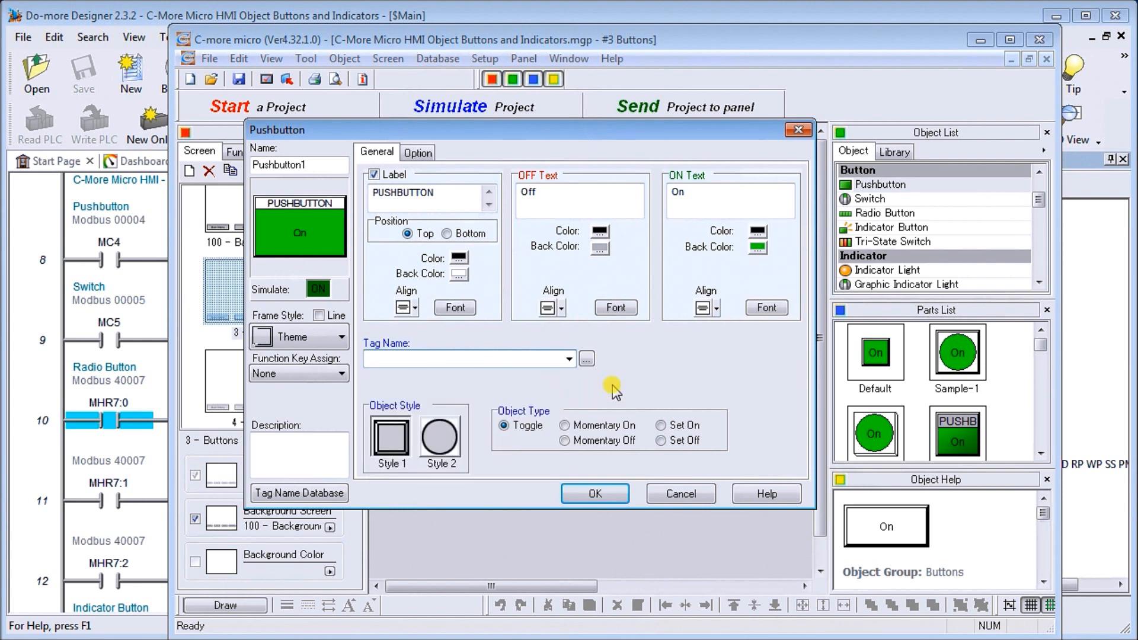
pyautogui.click(587, 360)
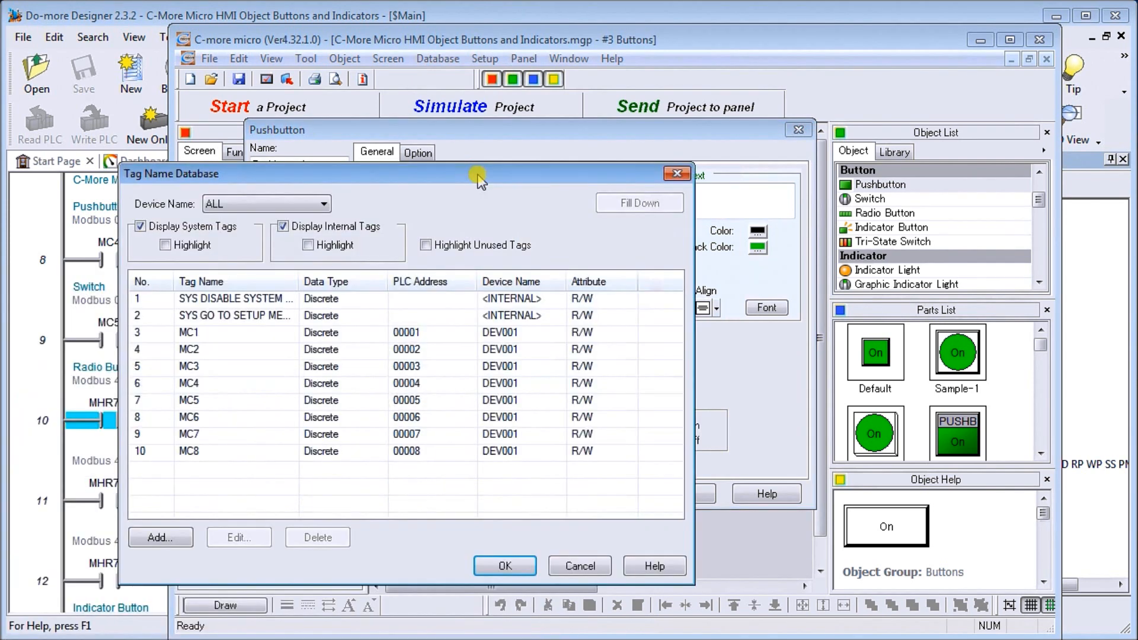
pyautogui.click(211, 384)
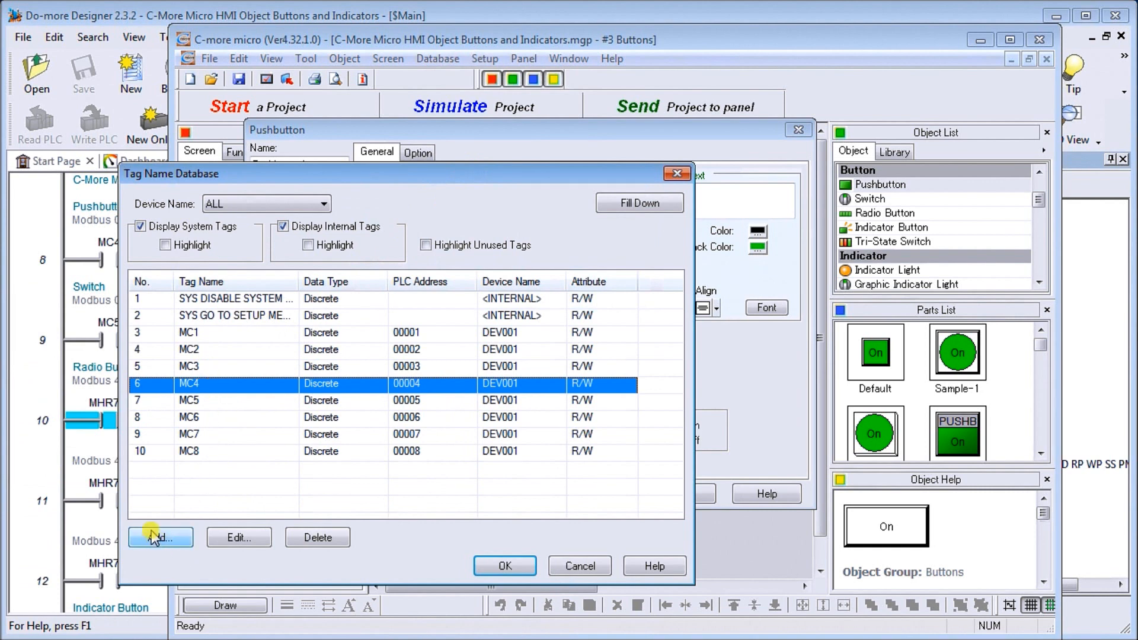
pyautogui.click(217, 540)
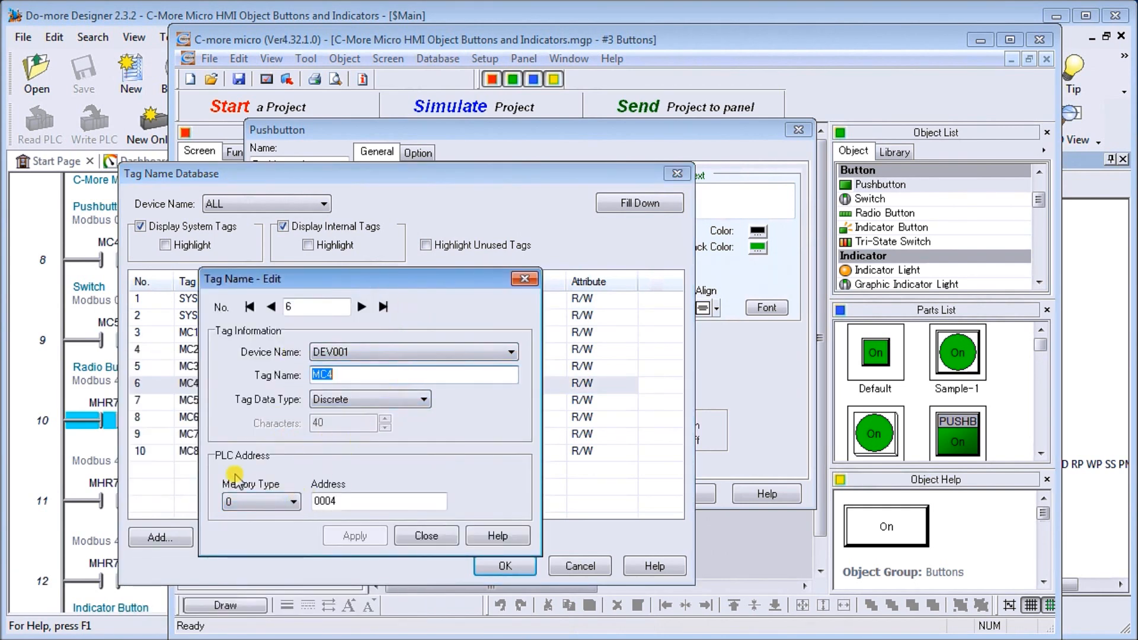
pyautogui.click(427, 536)
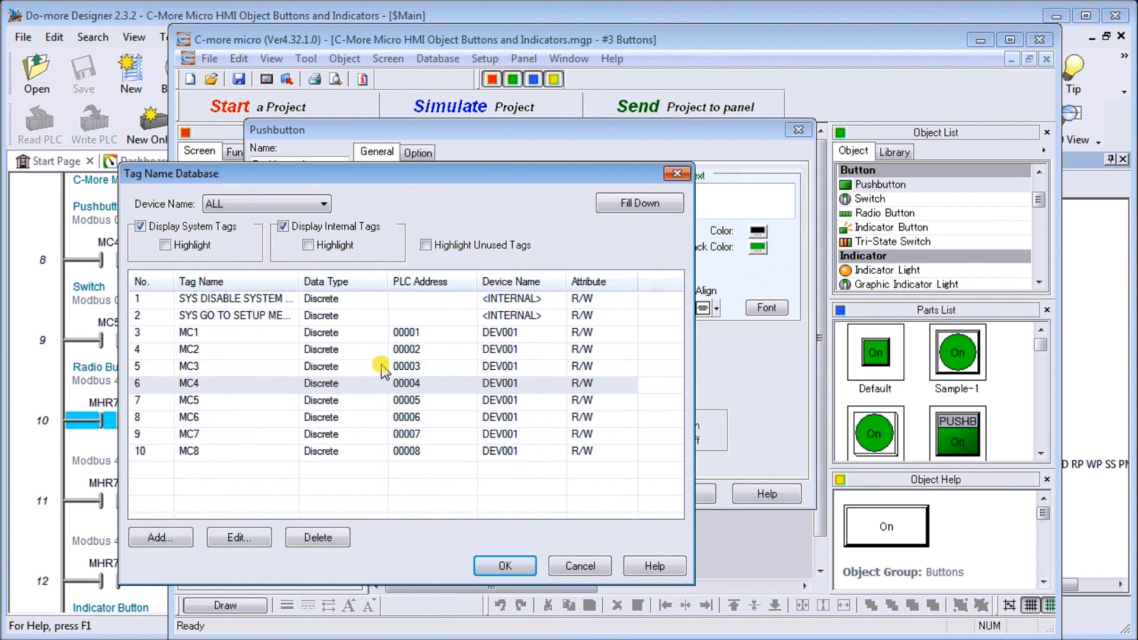
pyautogui.click(248, 385)
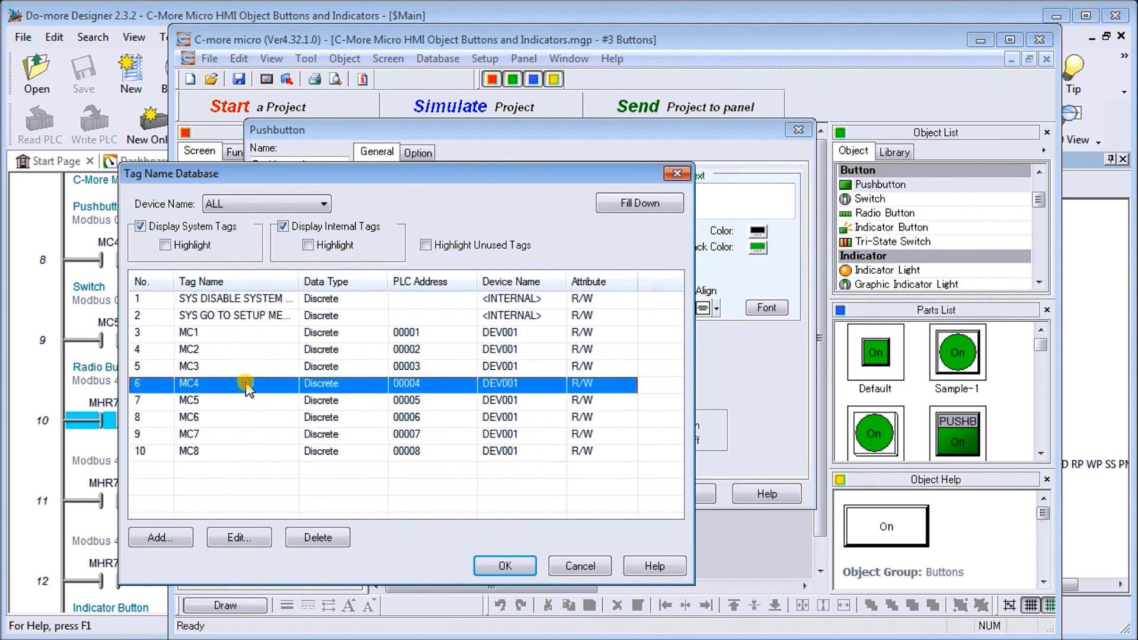
pyautogui.click(504, 566)
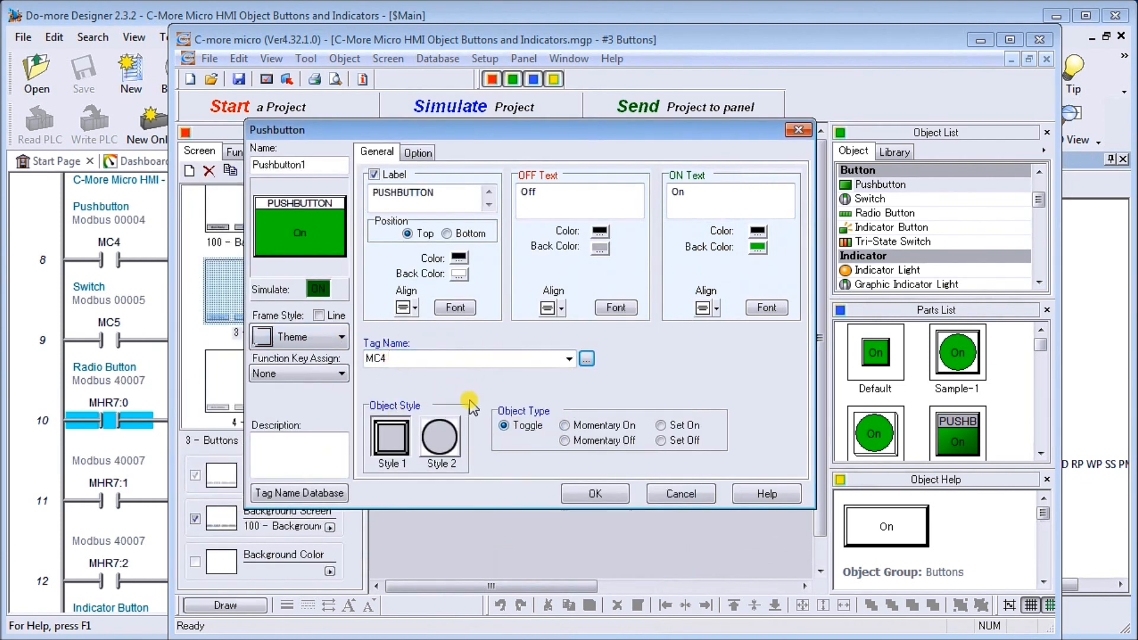
pyautogui.click(596, 494)
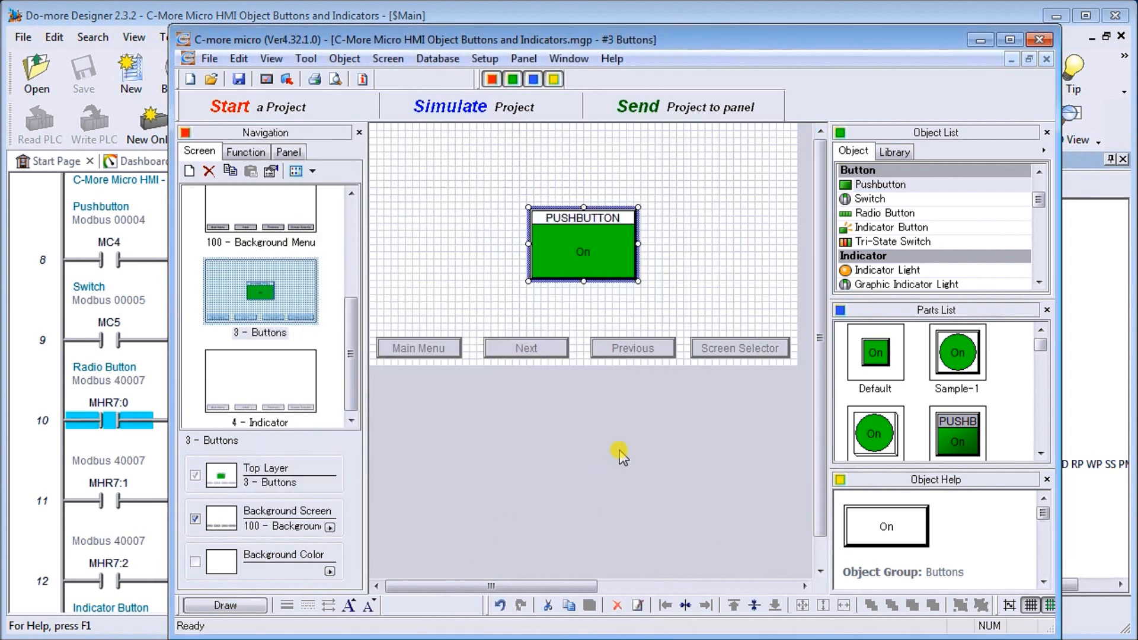
# Step: Move the pushbutton to the upper-left corner of the Buttons screen and enlarge it slightly
pyautogui.moveTo(579, 229); pyautogui.dragTo(431, 156)
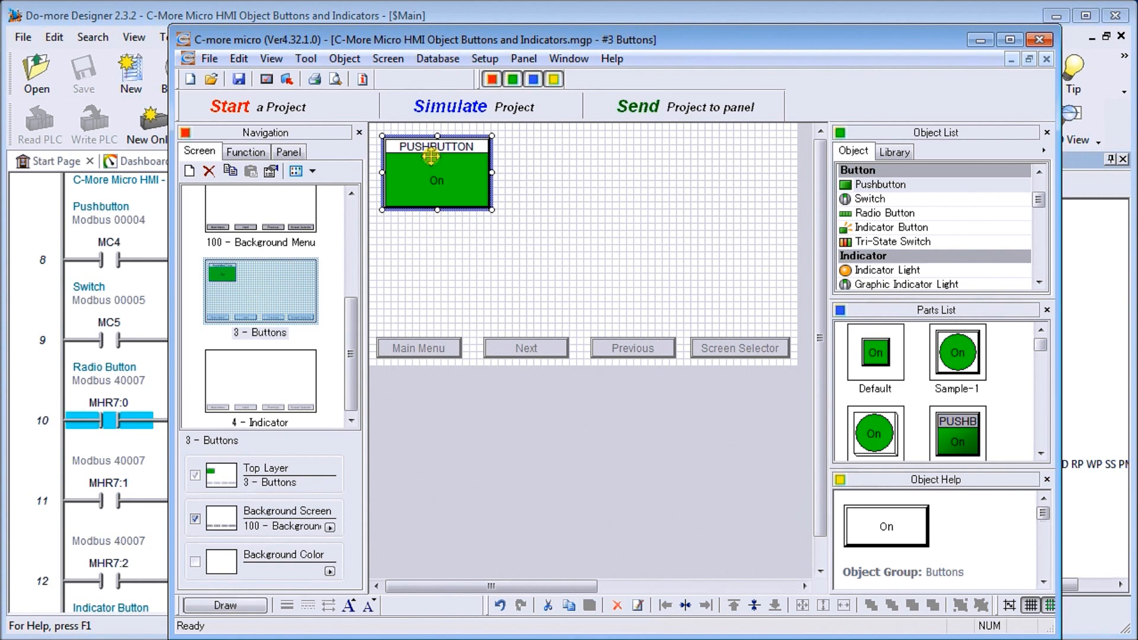
pyautogui.moveTo(491, 210); pyautogui.dragTo(506, 218)
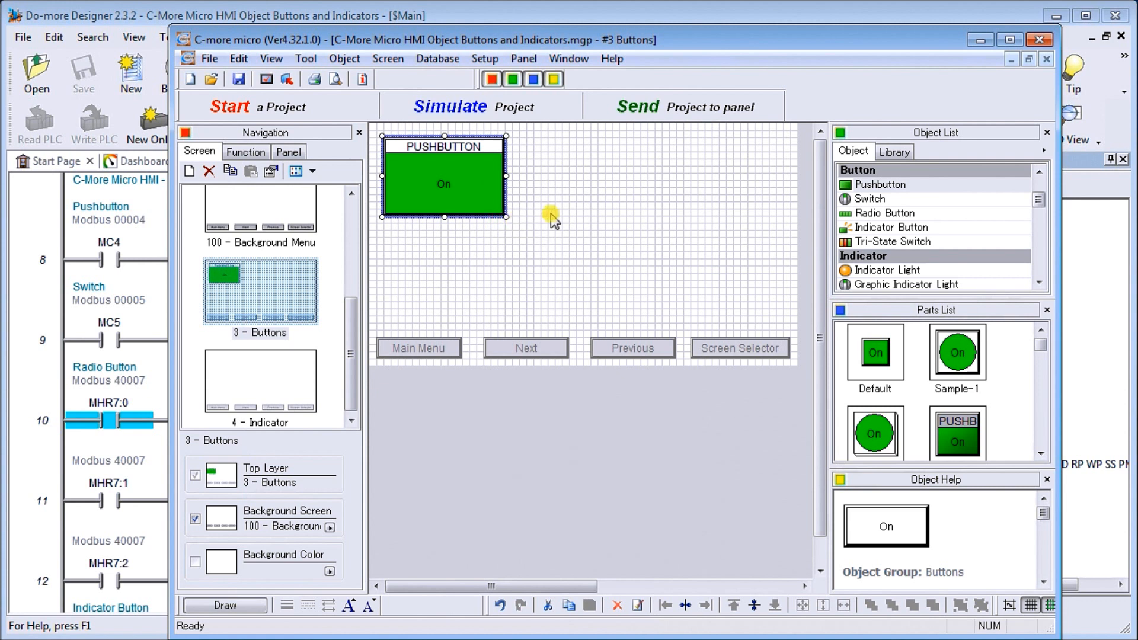
pyautogui.click(588, 210)
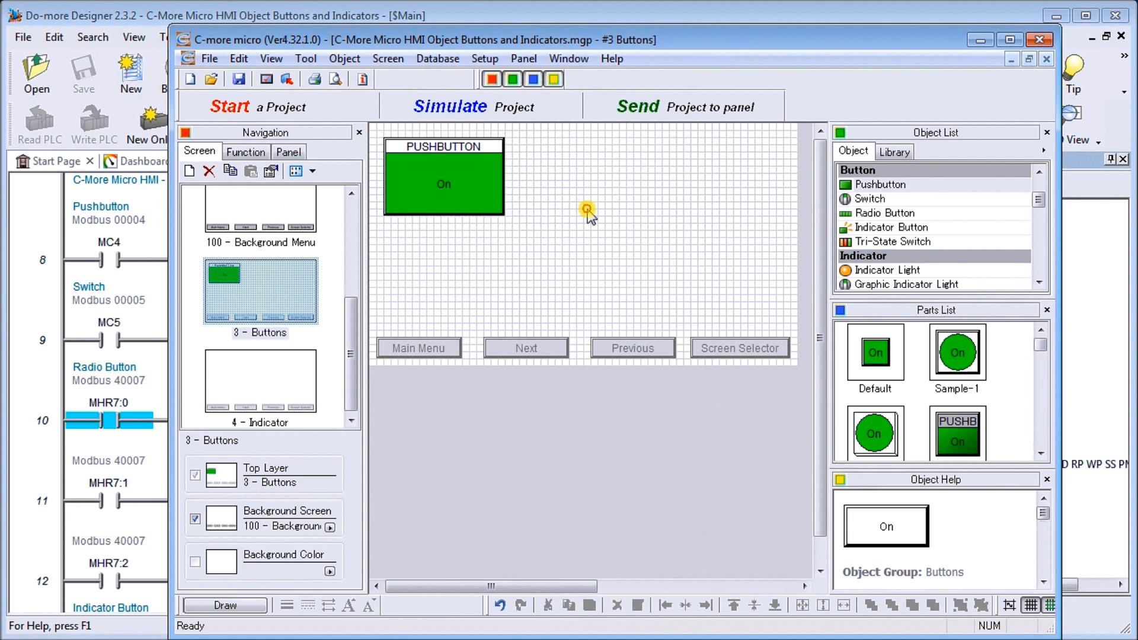
# Step: Place the green Sample-1 Switch below the pushbutton and enable its SWITCH label at the top
pyautogui.click(885, 201)
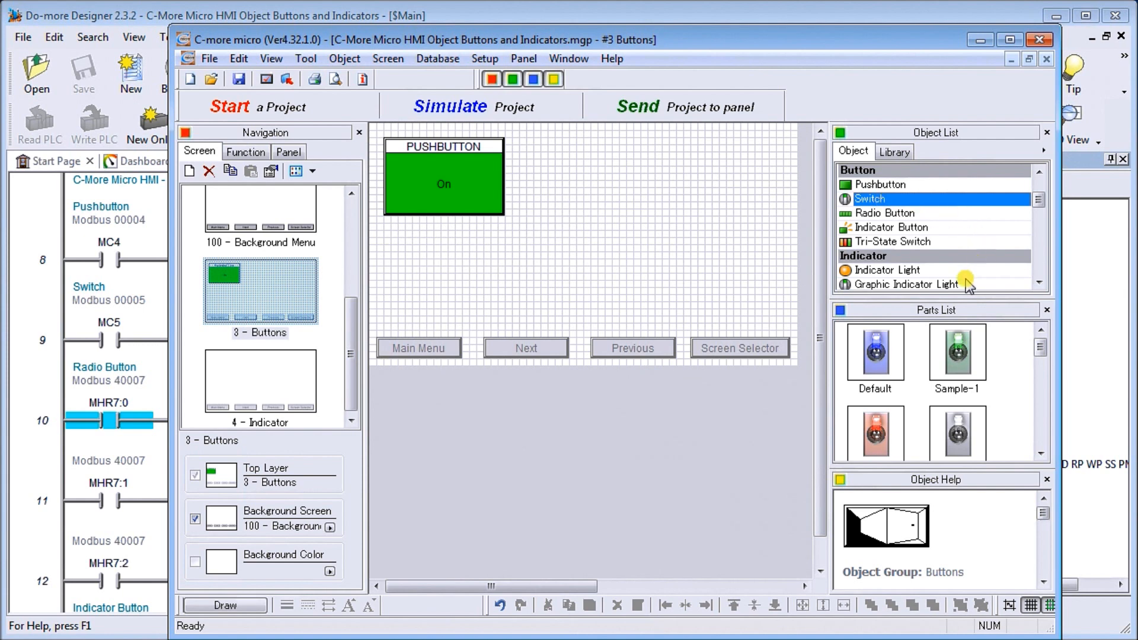
pyautogui.click(963, 357)
pyautogui.moveTo(970, 363); pyautogui.dragTo(426, 256)
pyautogui.moveTo(350, 231); pyautogui.dragTo(521, 48)
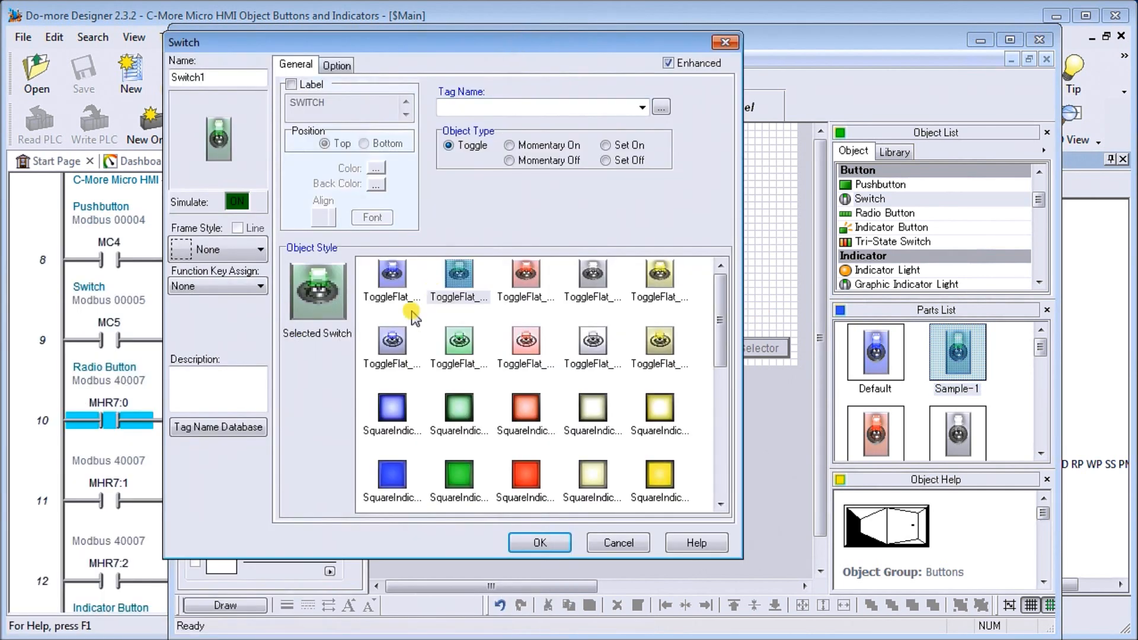
pyautogui.click(238, 203)
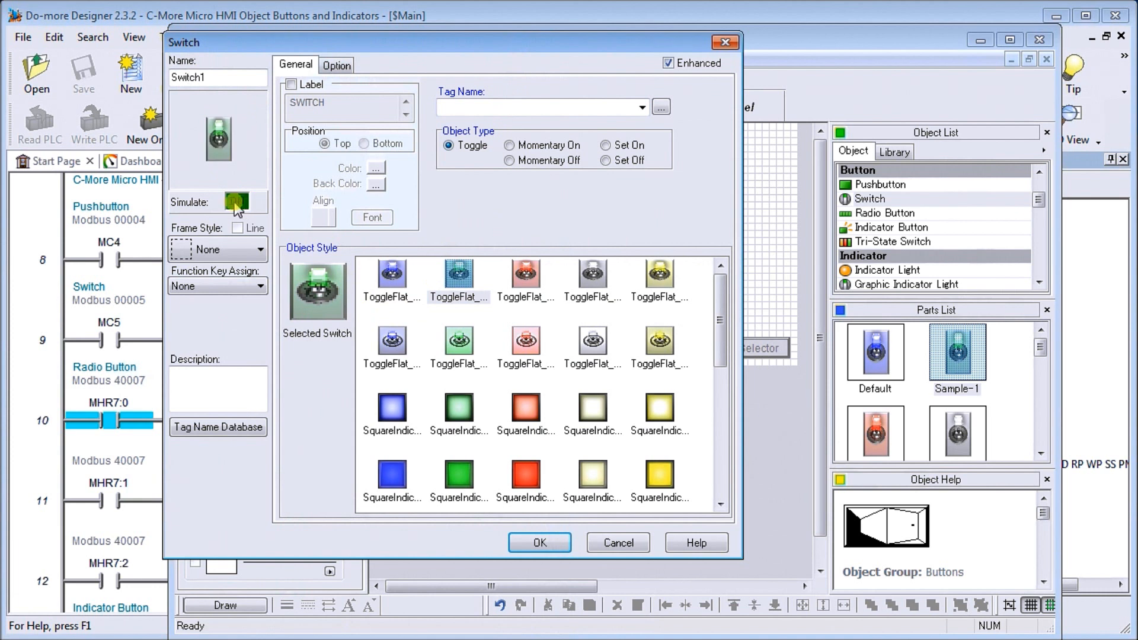
pyautogui.click(292, 85)
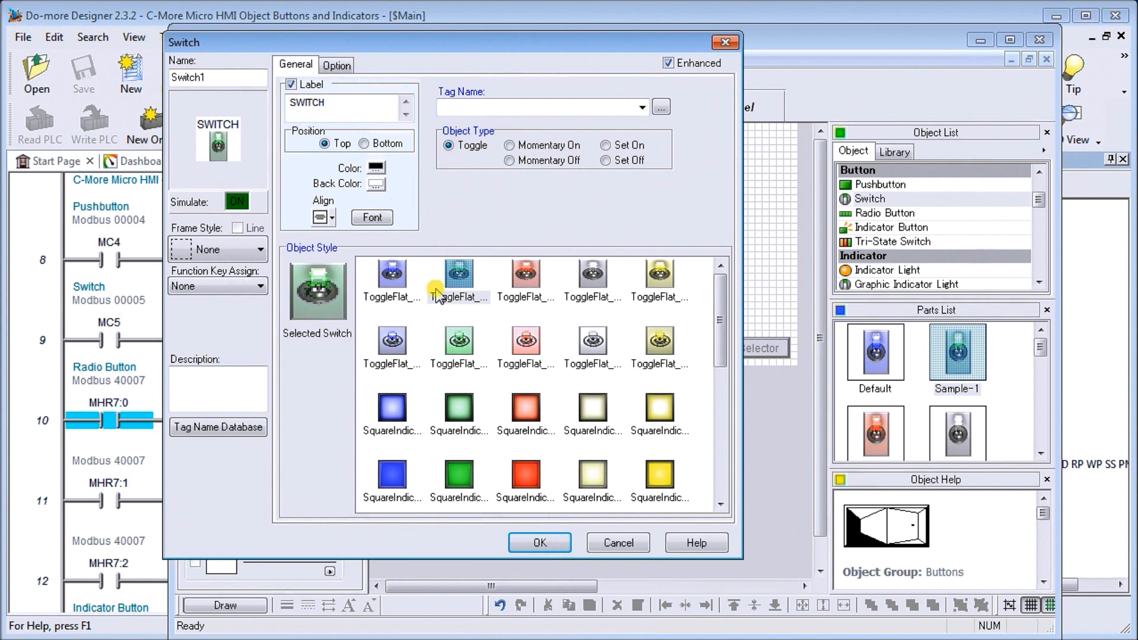
# Step: Try the non-enhanced switch styles, returning to the enhanced green ToggleFlat style
pyautogui.moveTo(719, 343)
pyautogui.mouseDown()
pyautogui.moveTo(724, 486)
pyautogui.moveTo(720, 328)
pyautogui.mouseUp()
pyautogui.click(670, 64)
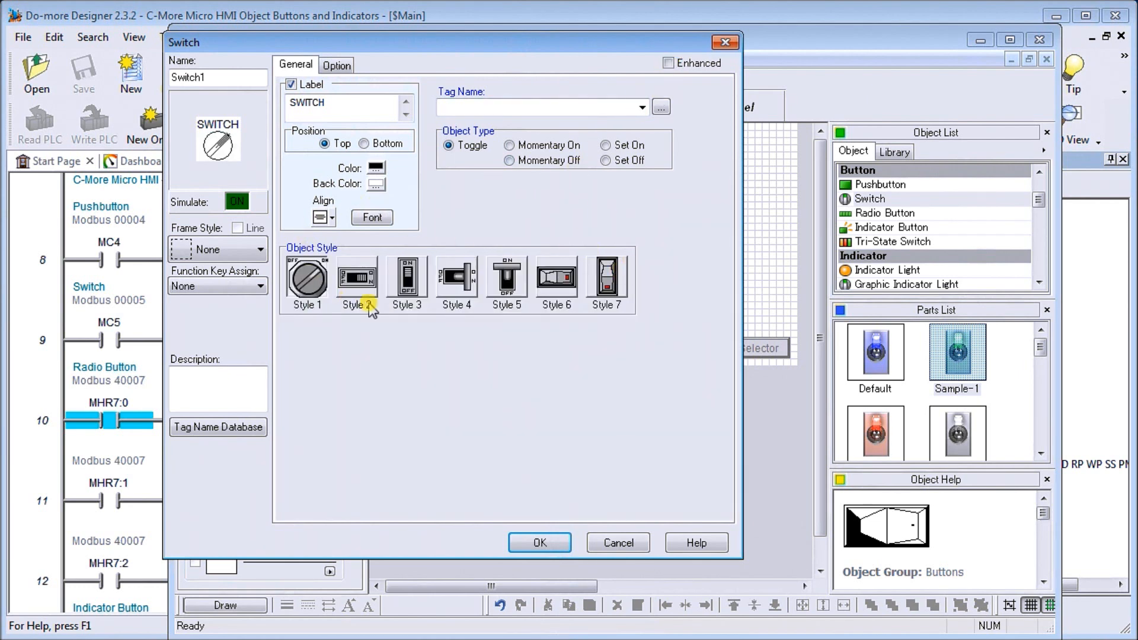
pyautogui.click(670, 63)
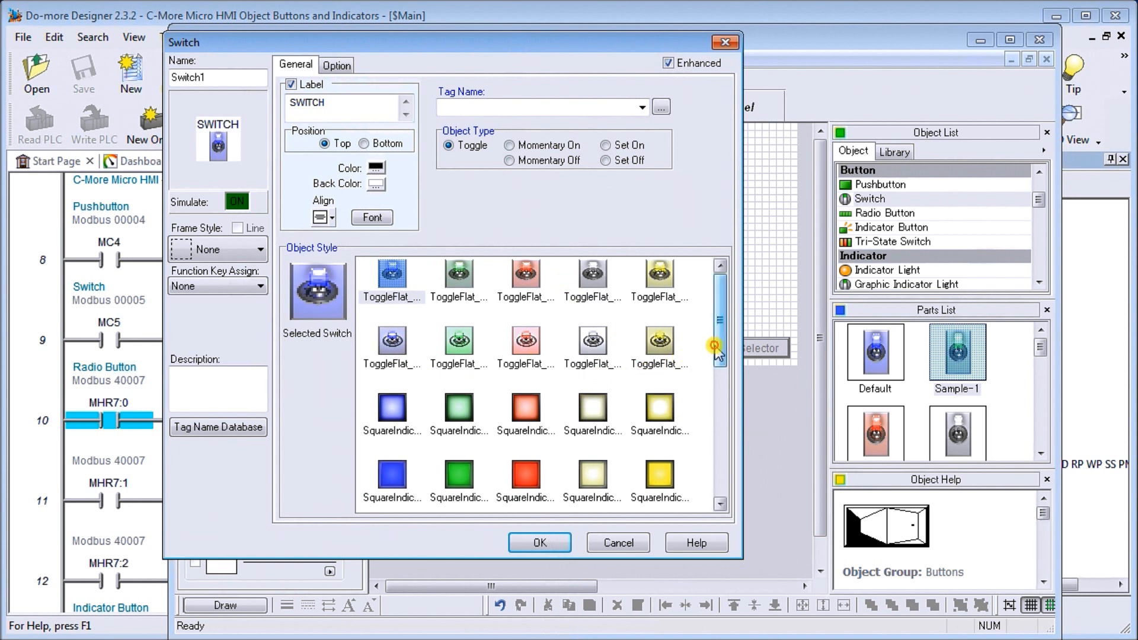
pyautogui.click(459, 276)
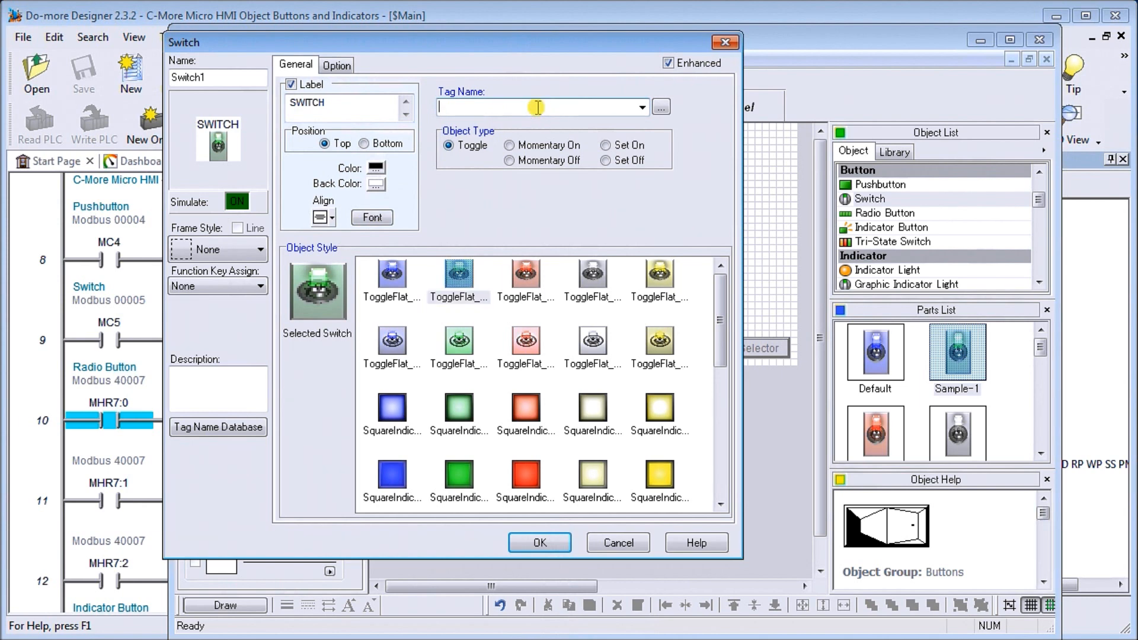
# Step: Assign tag MC5 to the switch, accept its settings, and enlarge it beneath the pushbutton
pyautogui.click(641, 108)
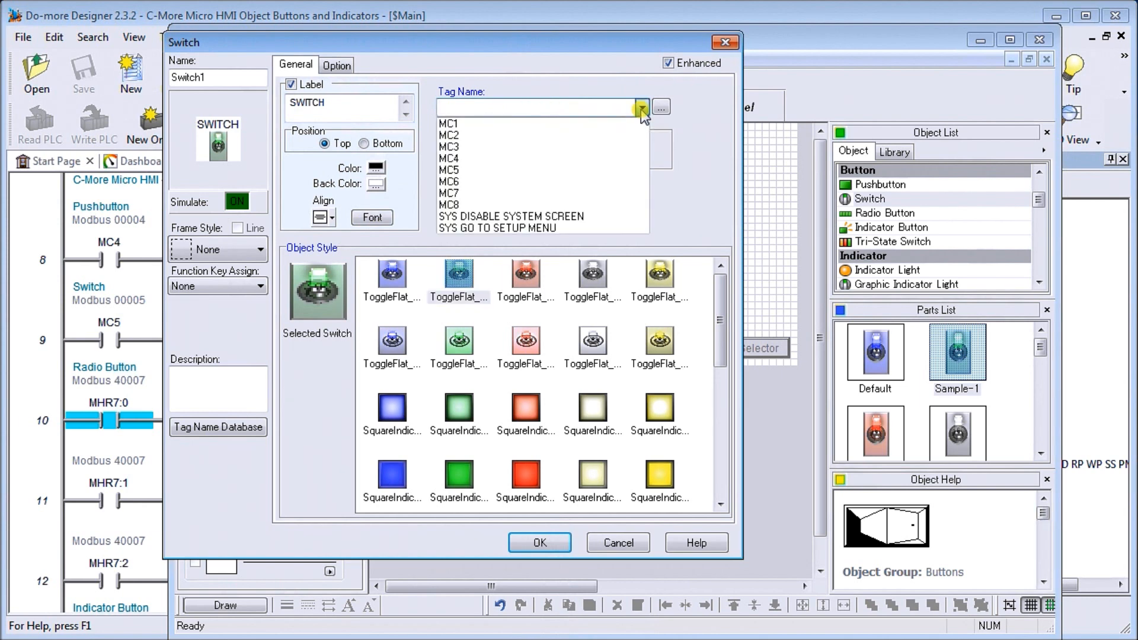
pyautogui.click(537, 171)
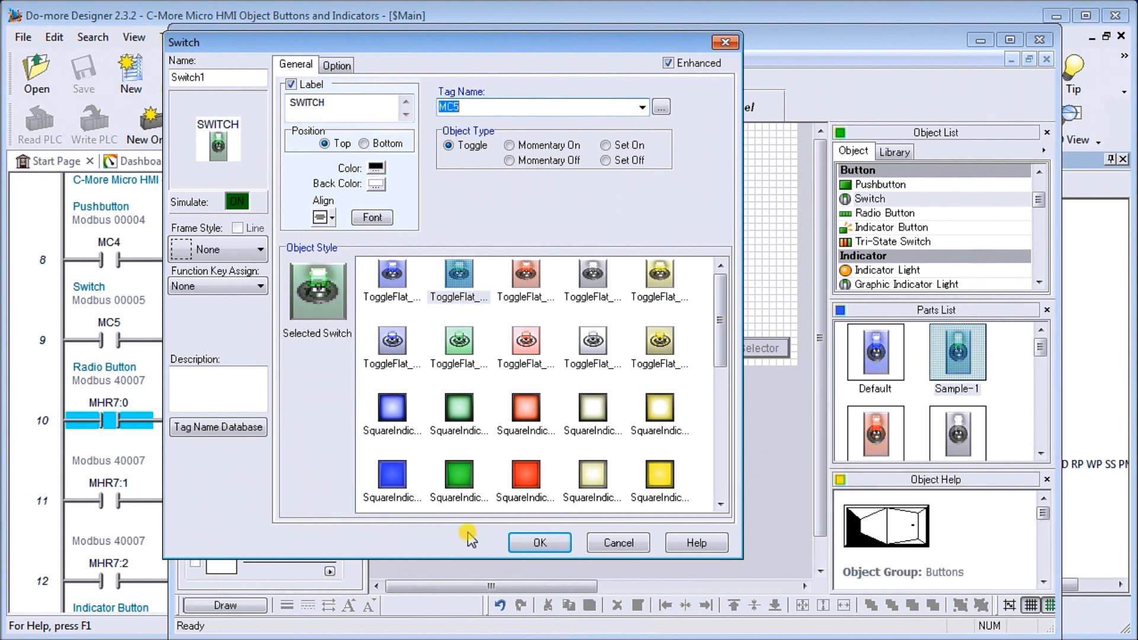
pyautogui.click(540, 543)
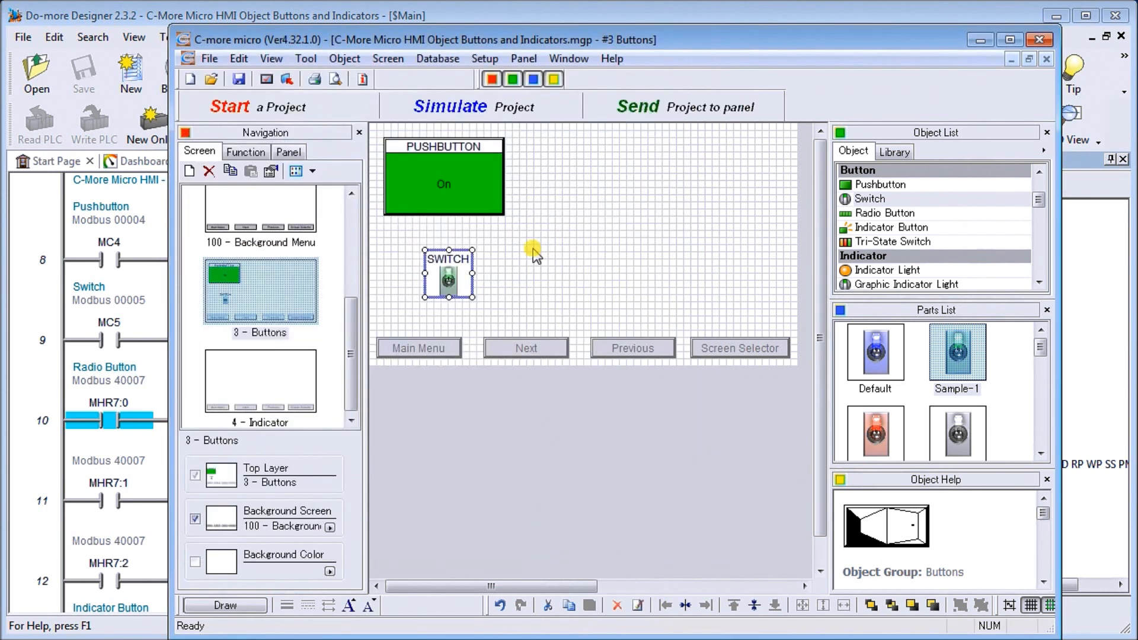
pyautogui.moveTo(472, 297)
pyautogui.mouseDown()
pyautogui.moveTo(474, 325)
pyautogui.moveTo(461, 287)
pyautogui.moveTo(444, 283)
pyautogui.moveTo(460, 289)
pyautogui.mouseUp()
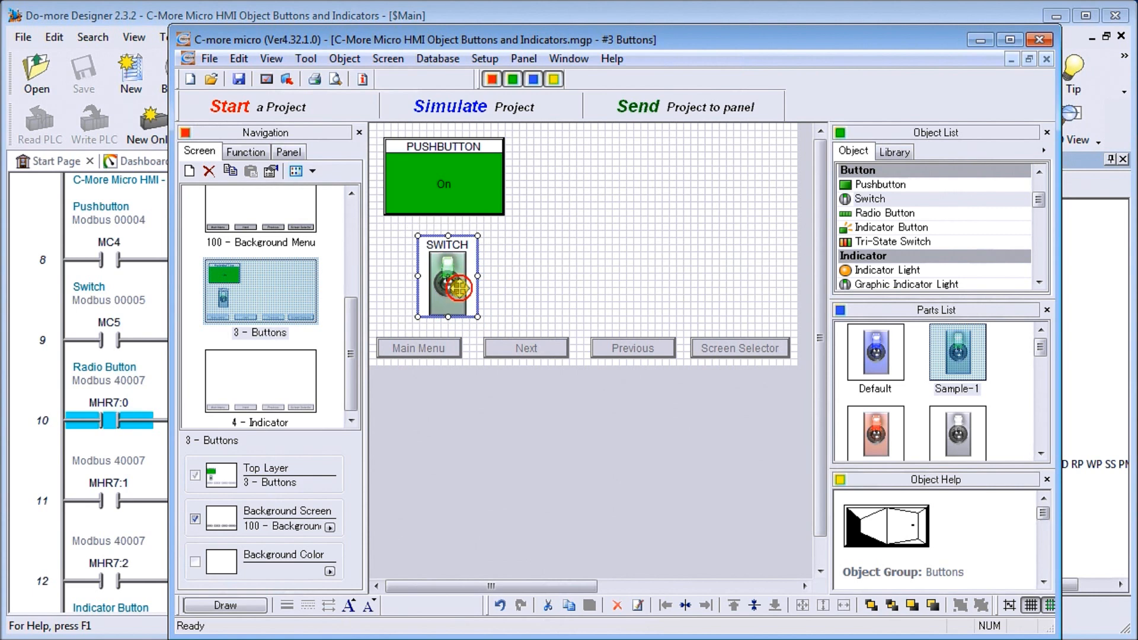
# Step: Place the three-button vertical Sample-5 Radio Button on the Buttons screen, to the right of the pushbutton and switch
pyautogui.click(902, 214)
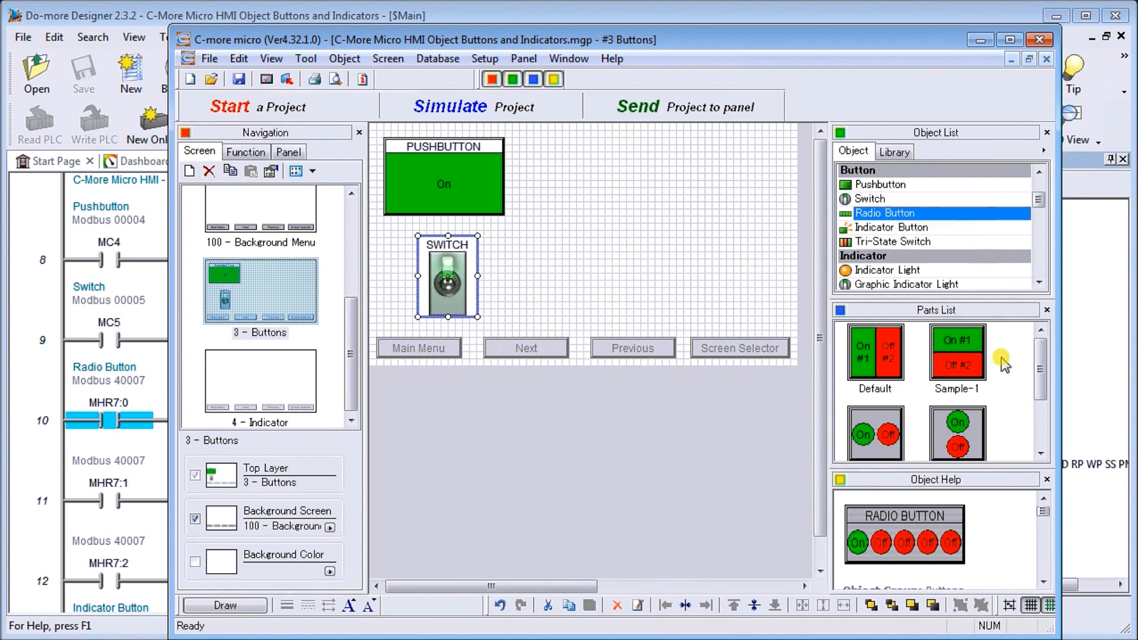
pyautogui.moveTo(1038, 361); pyautogui.dragTo(1041, 428)
pyautogui.click(969, 427)
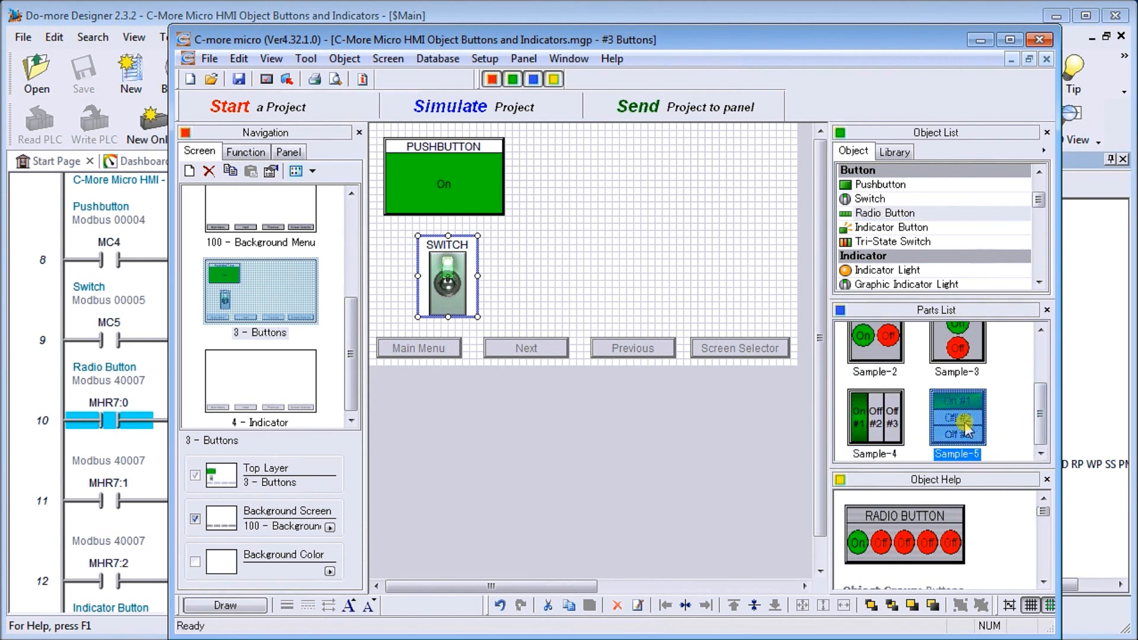
pyautogui.click(578, 213)
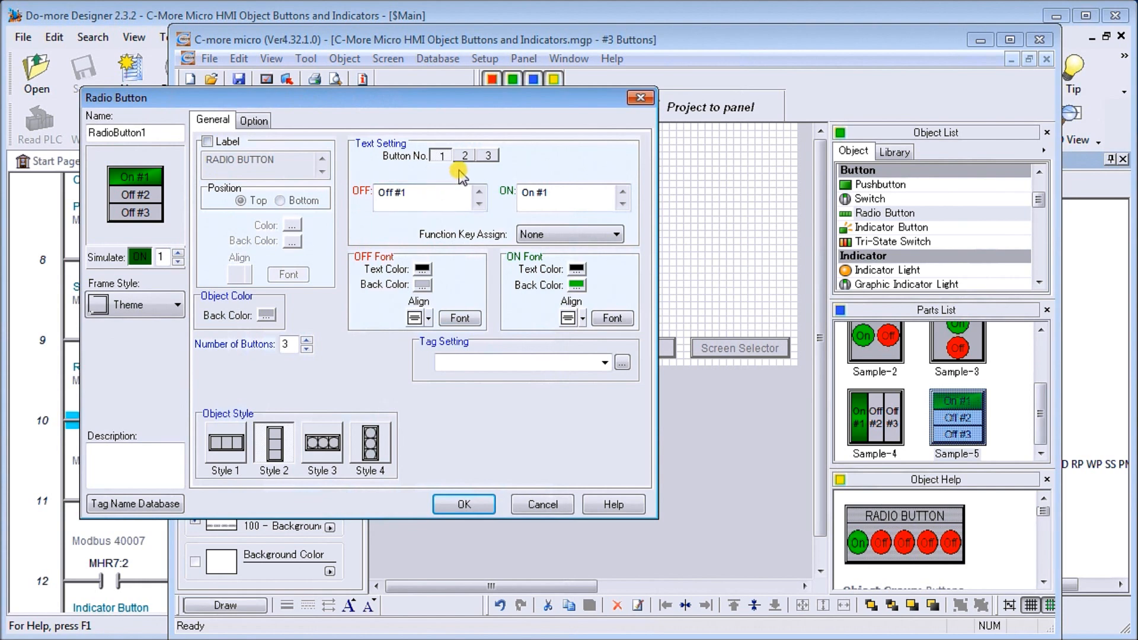
# Step: Try smaller and larger button counts for the radio button, returning the number of buttons to 3
pyautogui.click(306, 350)
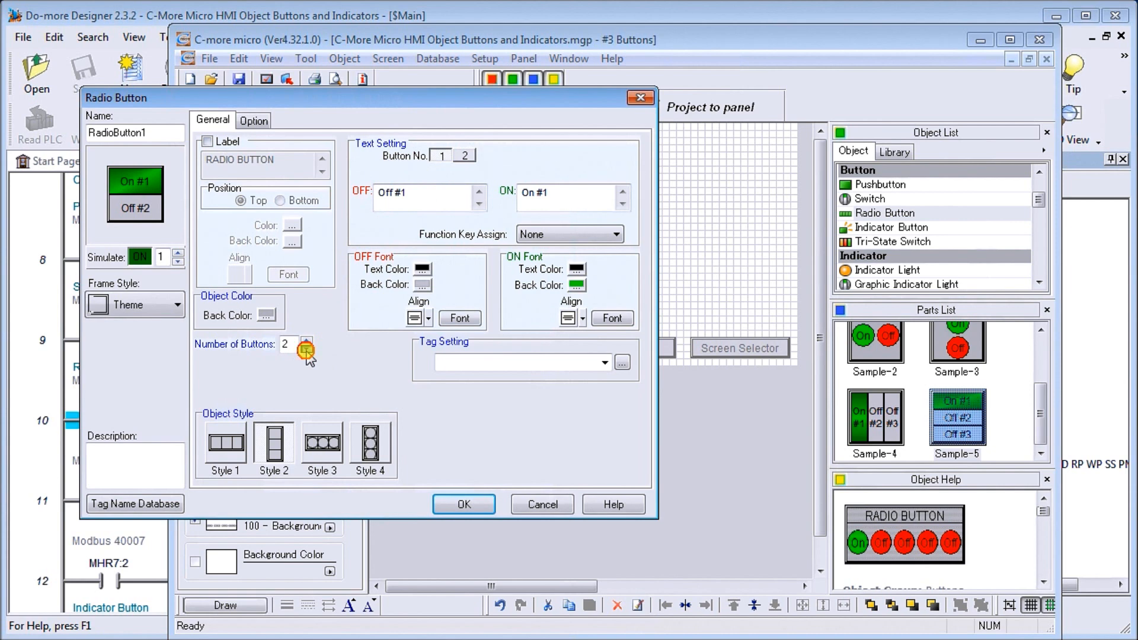
pyautogui.click(306, 341)
pyautogui.click(306, 341)
pyautogui.click(306, 341)
pyautogui.click(306, 341)
pyautogui.click(306, 340)
pyautogui.click(306, 341)
pyautogui.click(306, 341)
pyautogui.click(306, 341)
pyautogui.click(306, 340)
pyautogui.click(306, 341)
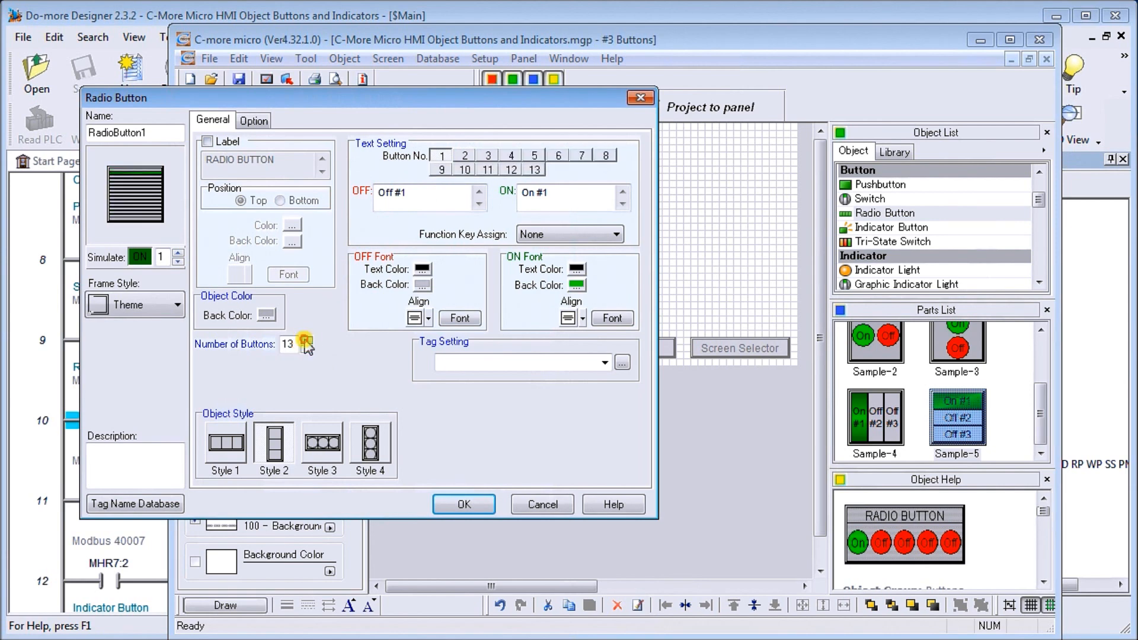
pyautogui.click(305, 341)
pyautogui.click(306, 341)
pyautogui.click(306, 341)
pyautogui.click(305, 341)
pyautogui.click(306, 349)
pyautogui.click(307, 349)
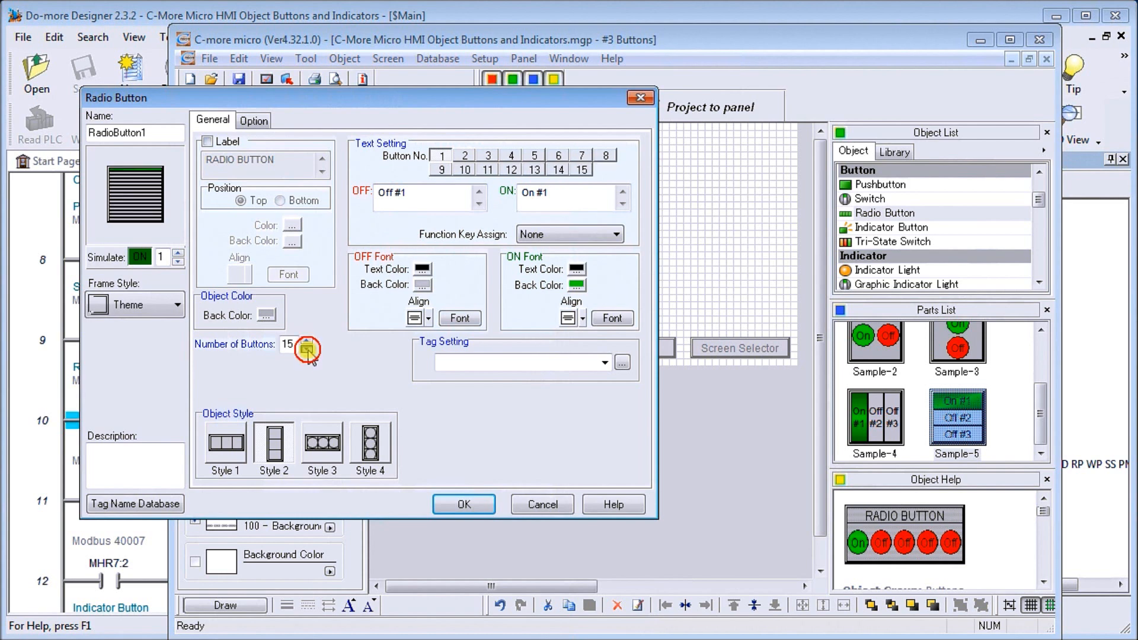
pyautogui.click(307, 349)
pyautogui.click(307, 349)
pyautogui.click(306, 349)
pyautogui.click(306, 349)
pyautogui.click(306, 349)
pyautogui.click(307, 350)
pyautogui.click(306, 349)
pyautogui.click(307, 349)
pyautogui.click(307, 350)
pyautogui.click(307, 349)
pyautogui.click(307, 349)
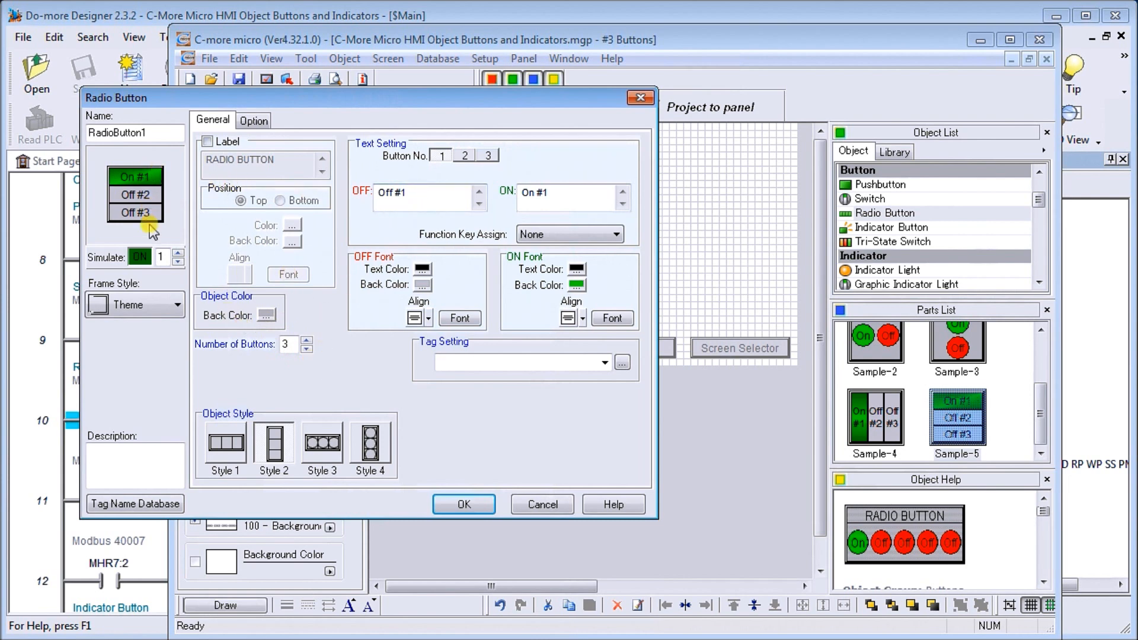
# Step: Simulate the on state of each of the three radio buttons in the preview
pyautogui.click(177, 253)
pyautogui.click(141, 256)
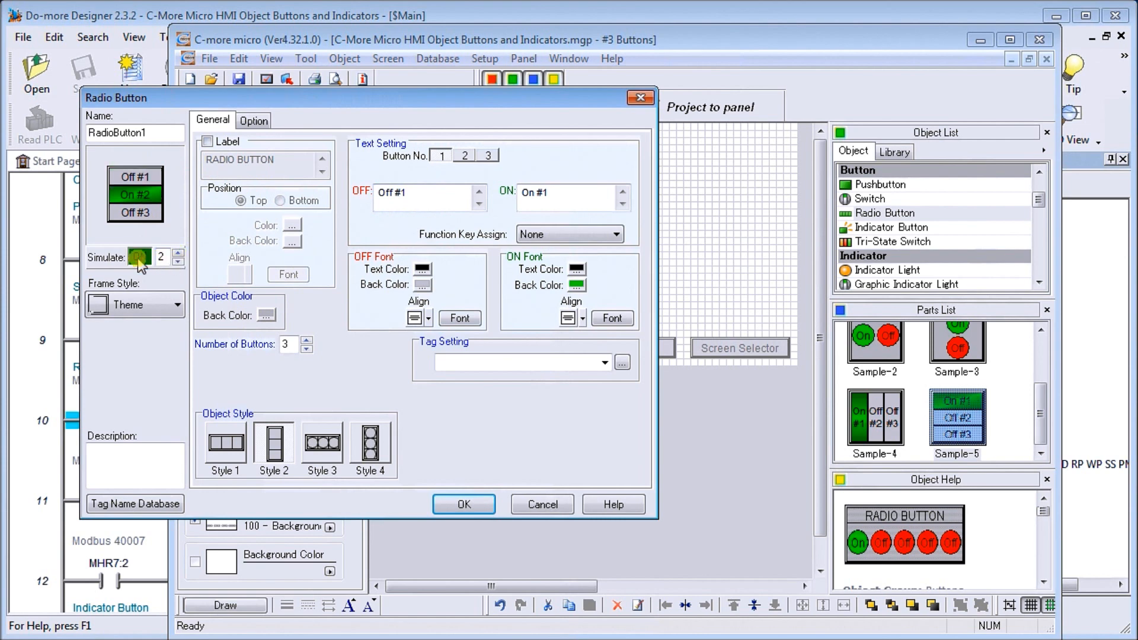
pyautogui.click(178, 253)
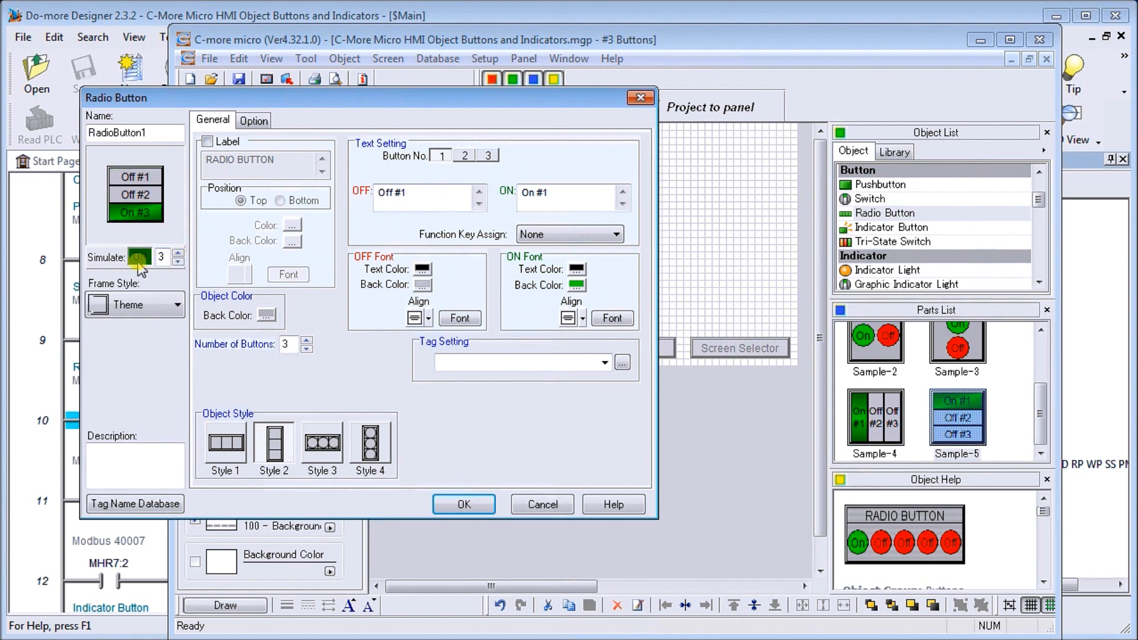
pyautogui.click(178, 263)
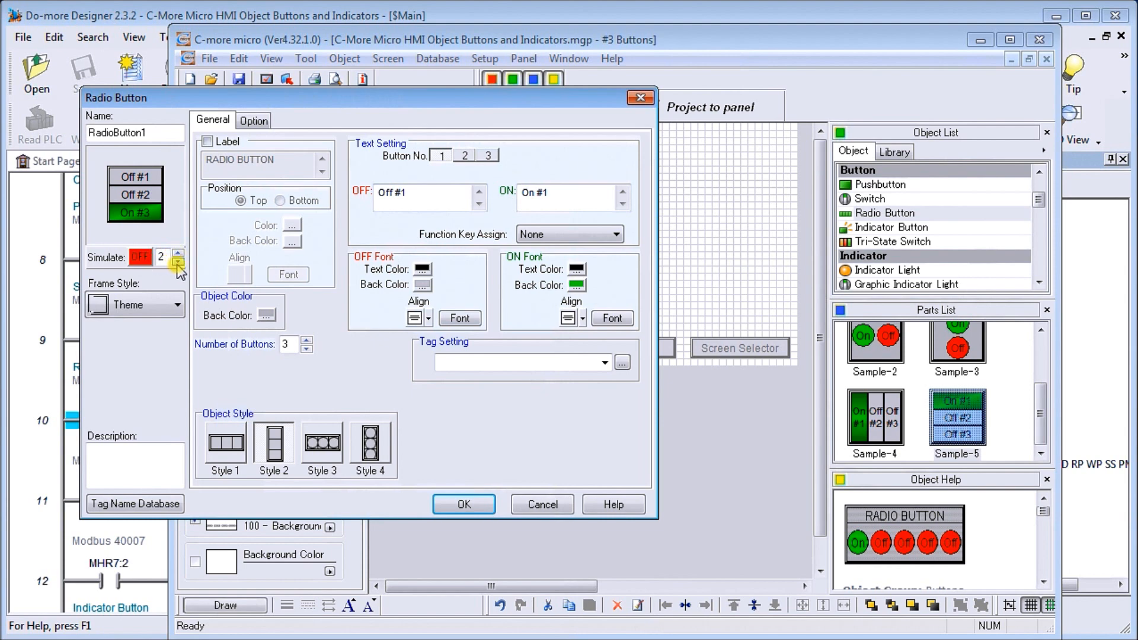
pyautogui.click(144, 265)
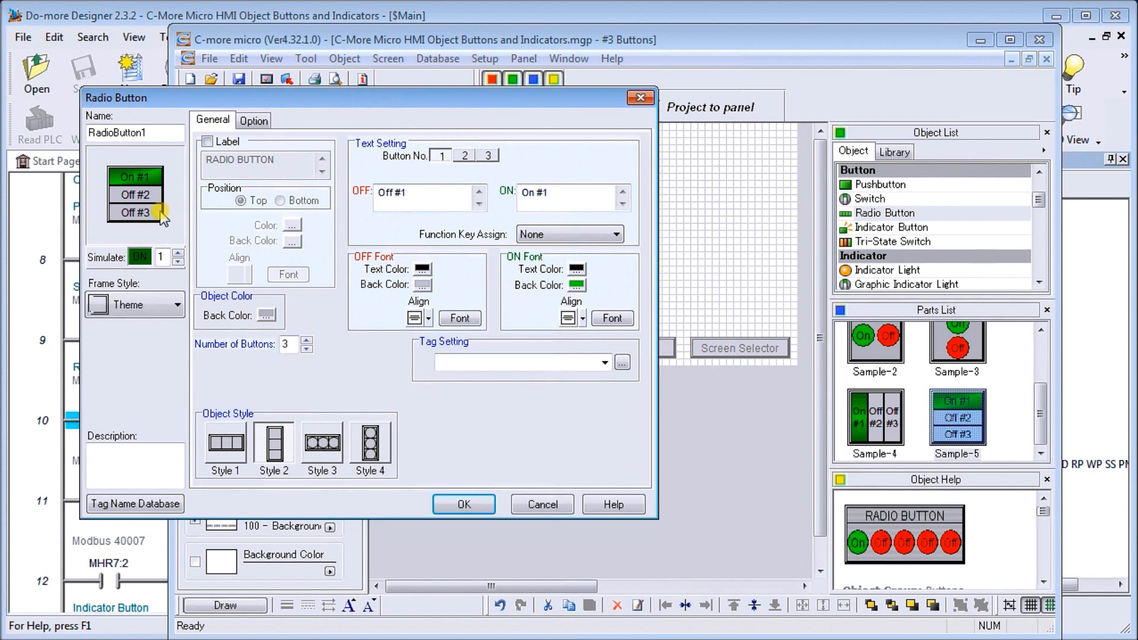
# Step: Assign tag MHR7 to the radio button
pyautogui.click(604, 363)
pyautogui.click(570, 375)
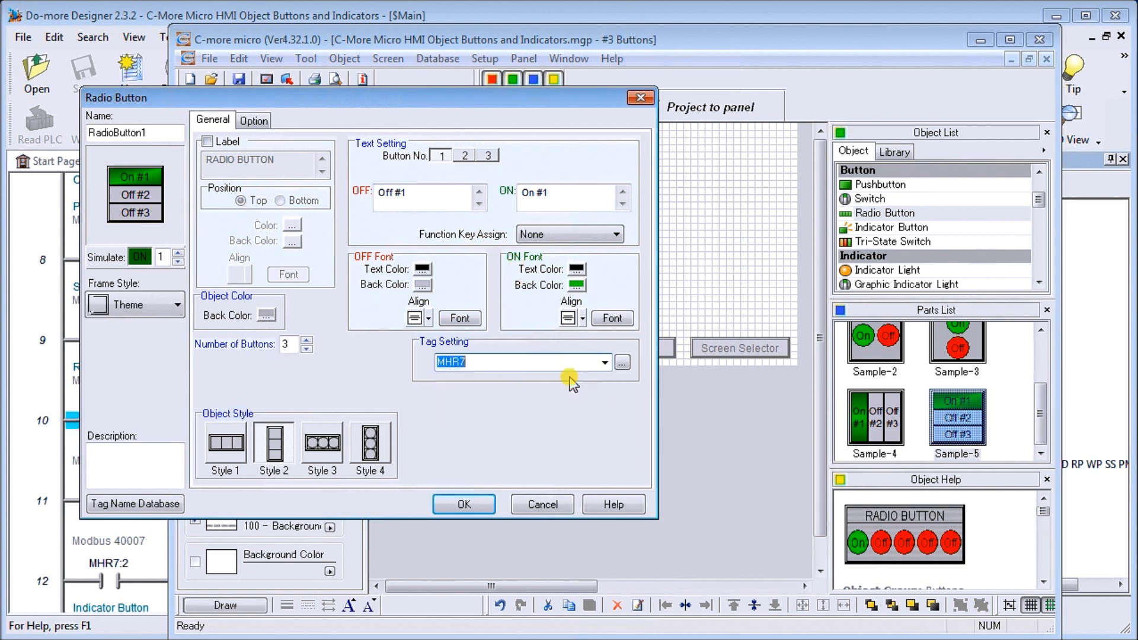
pyautogui.moveTo(519, 356)
# Step: Try object styles 1, 3 and 4 on the radio button, returning to the vertical Style 2
pyautogui.click(237, 449)
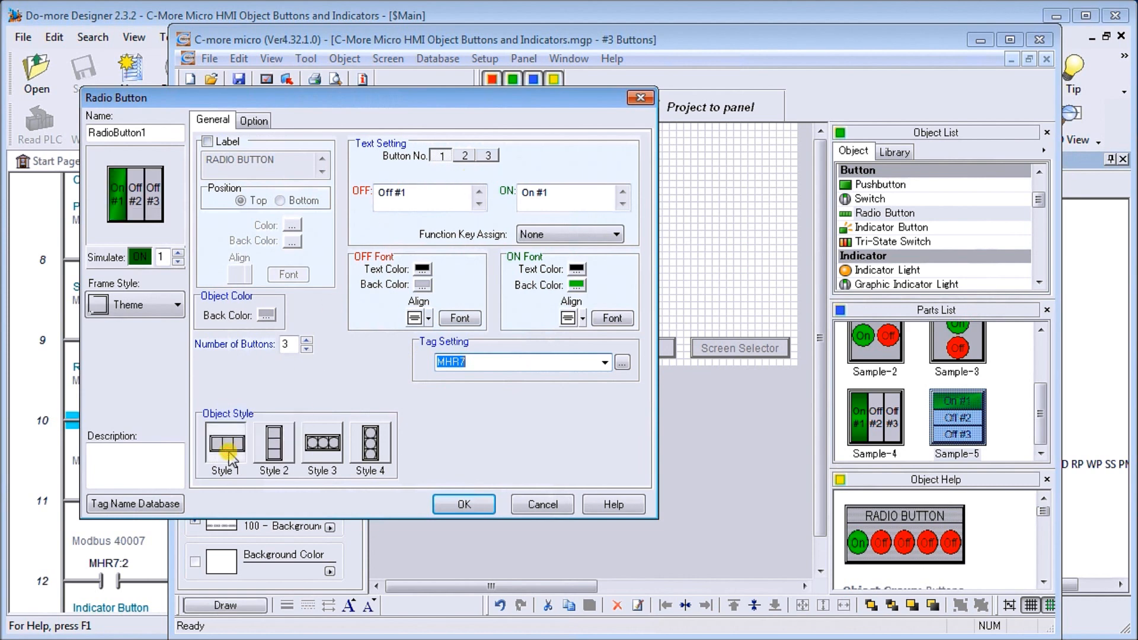
pyautogui.click(274, 457)
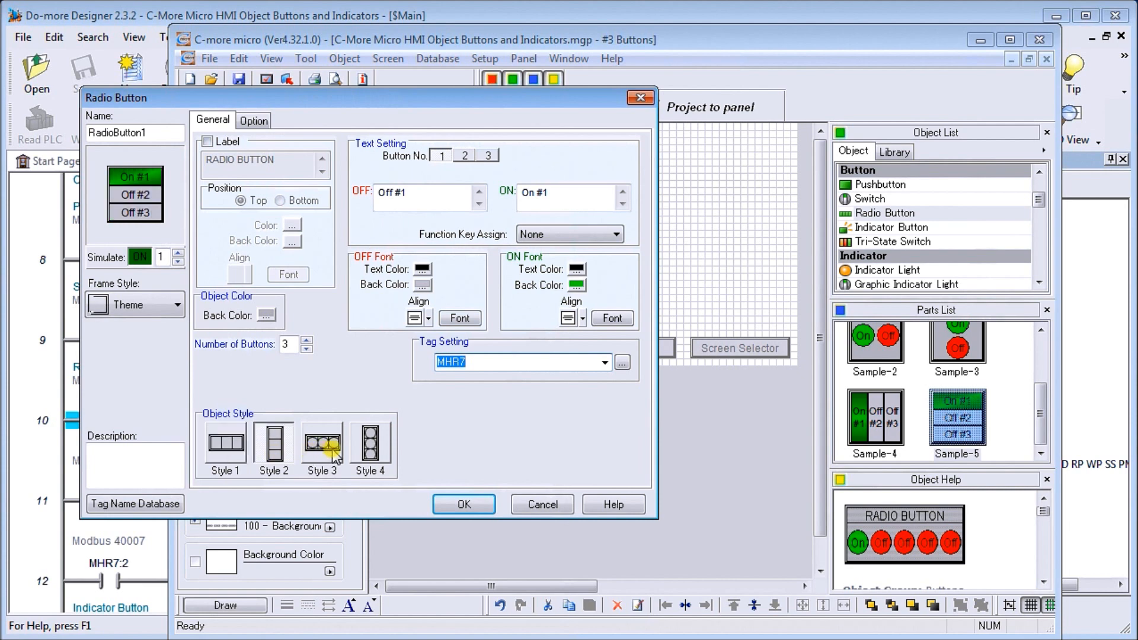
pyautogui.click(326, 453)
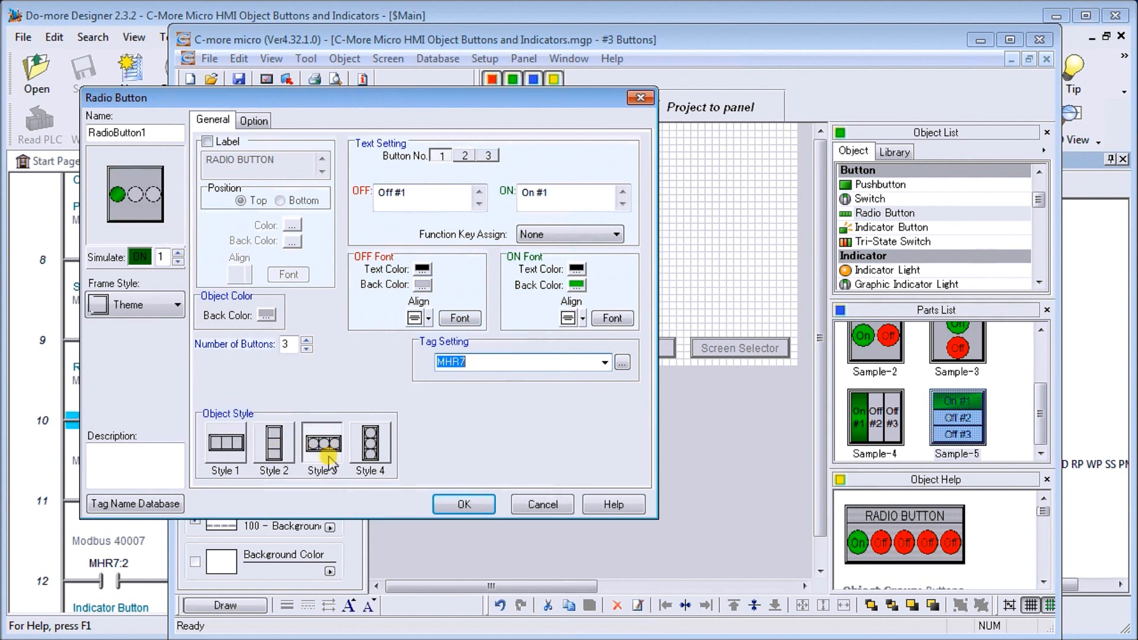
pyautogui.click(371, 458)
pyautogui.click(275, 453)
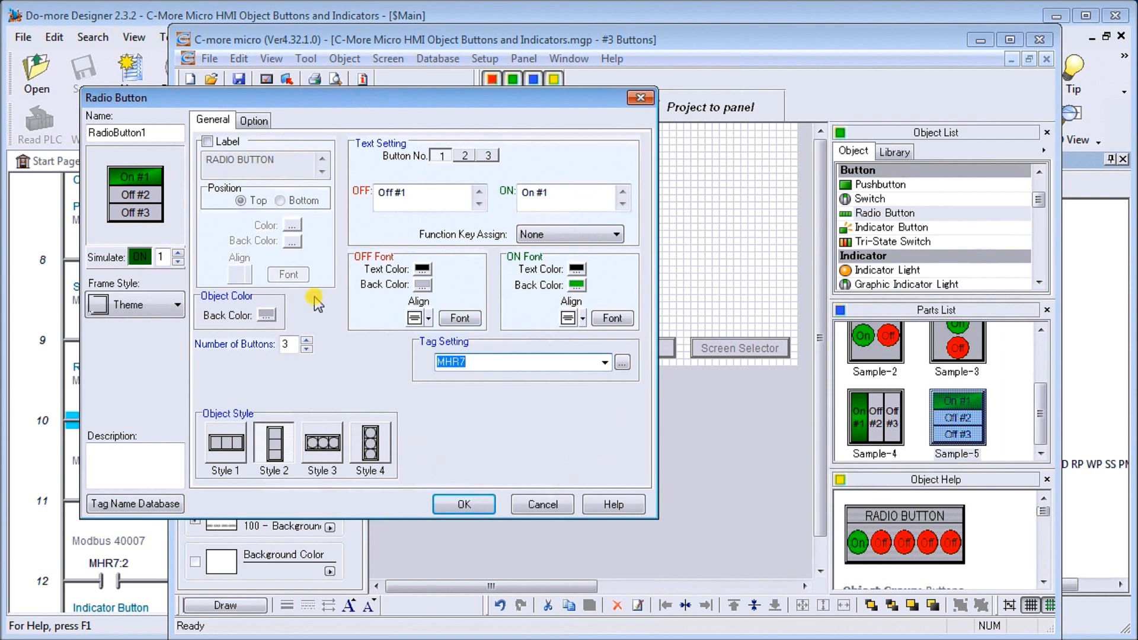
# Step: Accept the radio button's settings, enlarge it, and position it beside the pushbutton and switch
pyautogui.click(465, 503)
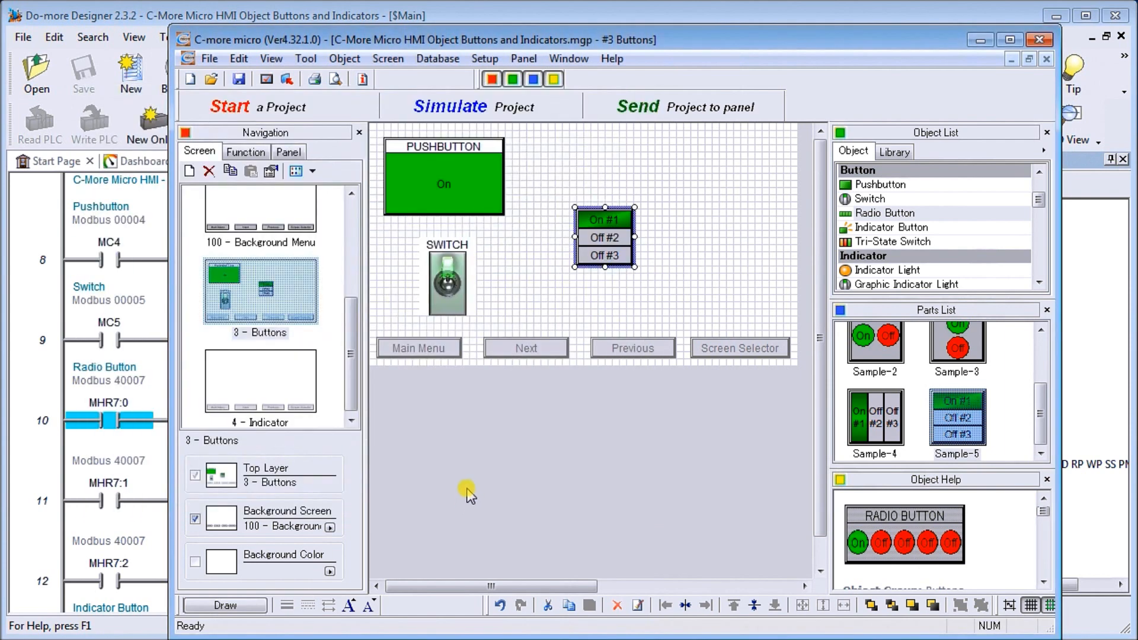
pyautogui.moveTo(572, 205); pyautogui.dragTo(523, 164)
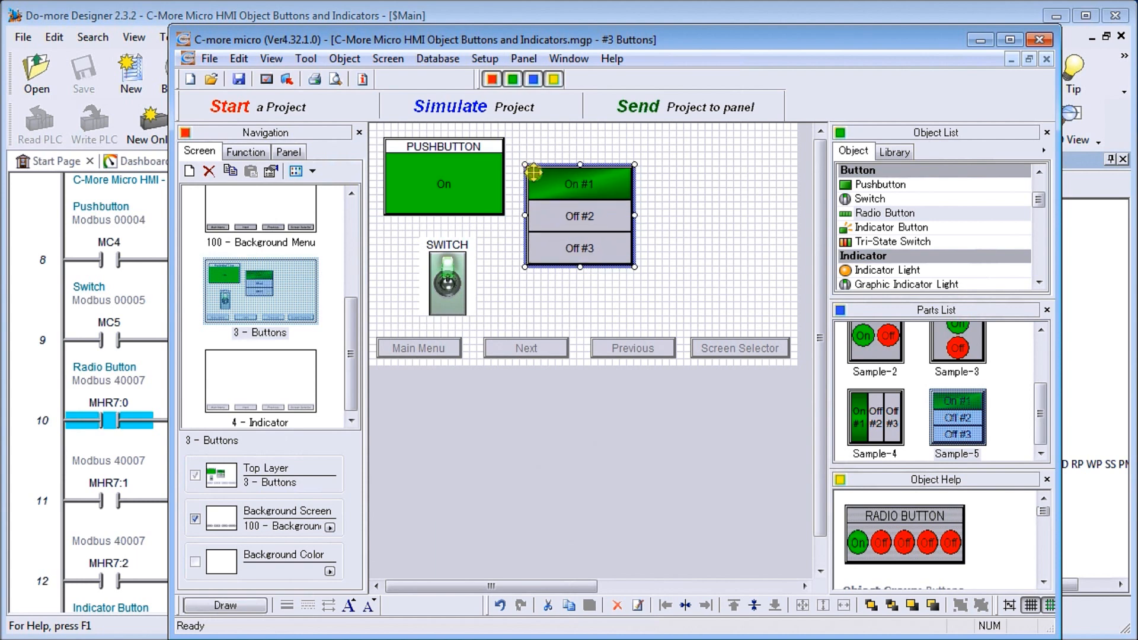
pyautogui.moveTo(580, 210); pyautogui.dragTo(587, 218)
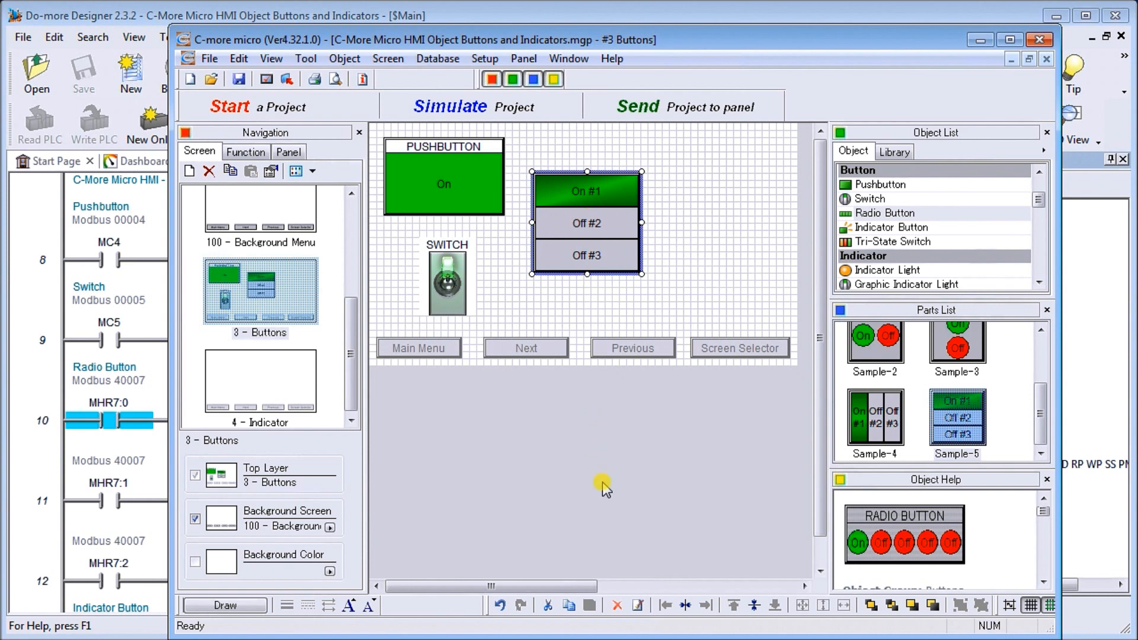
pyautogui.click(906, 228)
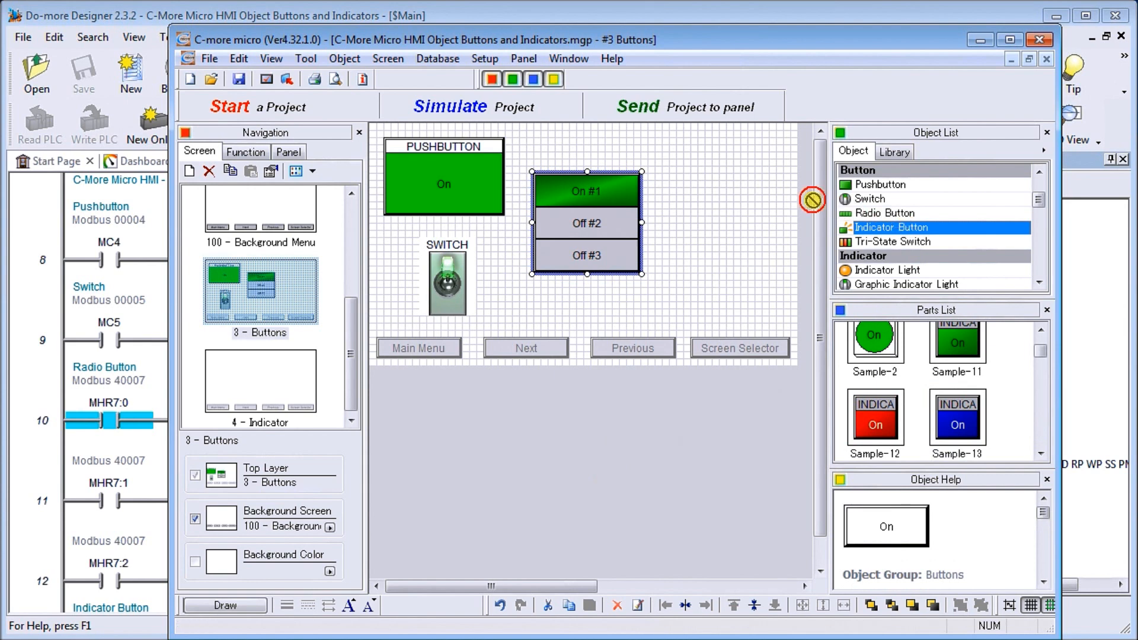
pyautogui.click(725, 159)
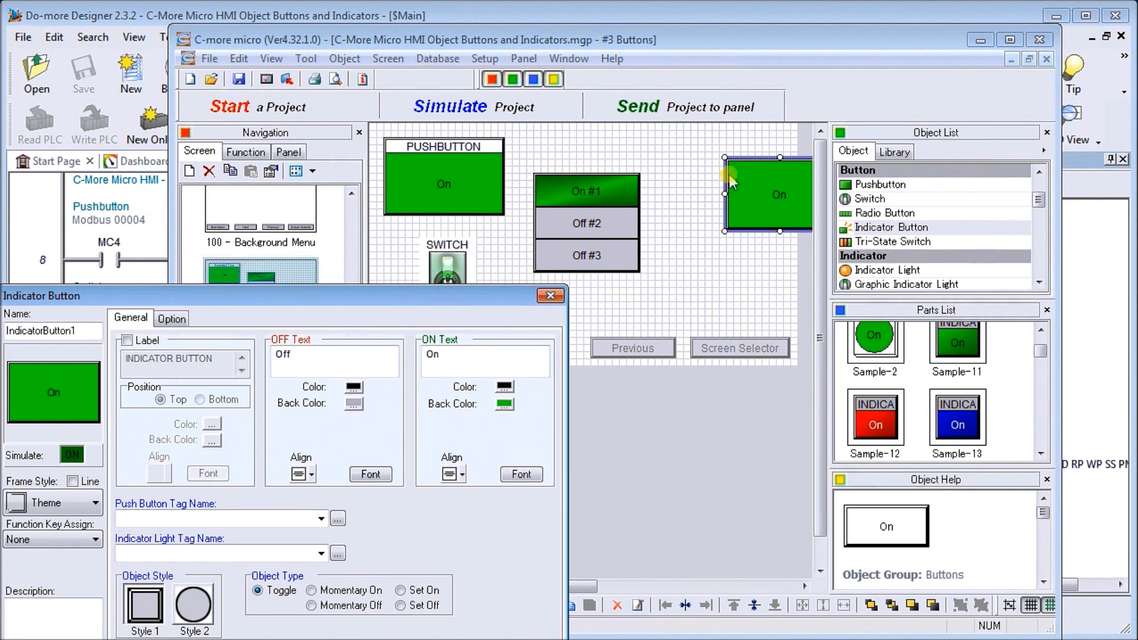
pyautogui.press('Escape')
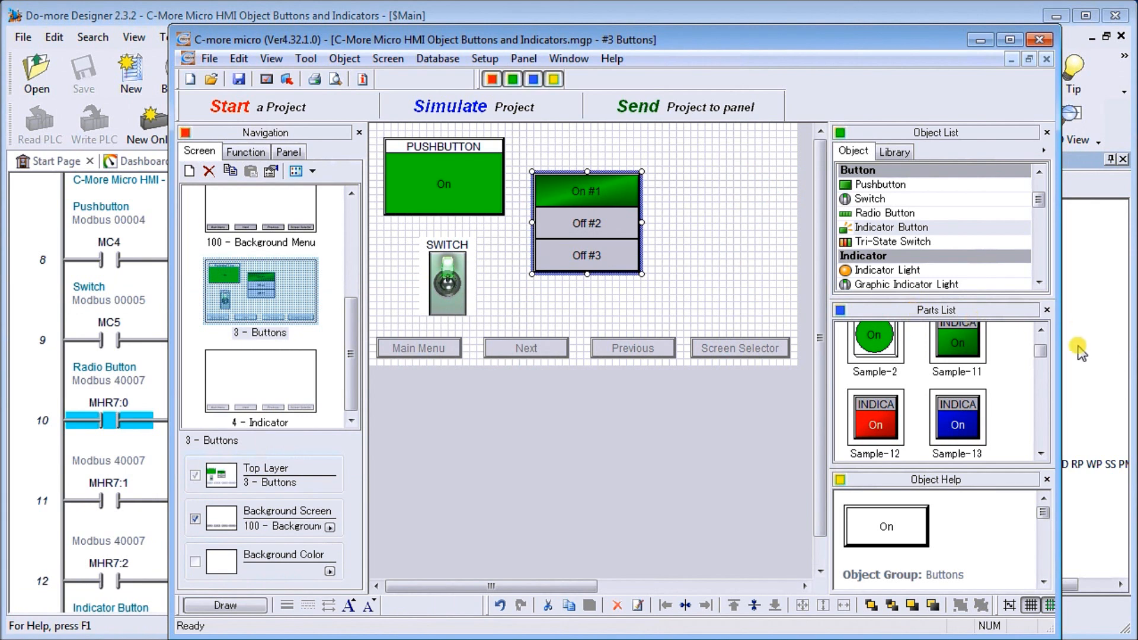
# Step: Place the Green-3 Indicator Button in the upper-right area of the Buttons screen
pyautogui.moveTo(1040, 352); pyautogui.dragTo(1046, 423)
pyautogui.moveTo(1040, 330); pyautogui.dragTo(1040, 330)
pyautogui.moveTo(971, 378); pyautogui.dragTo(686, 166)
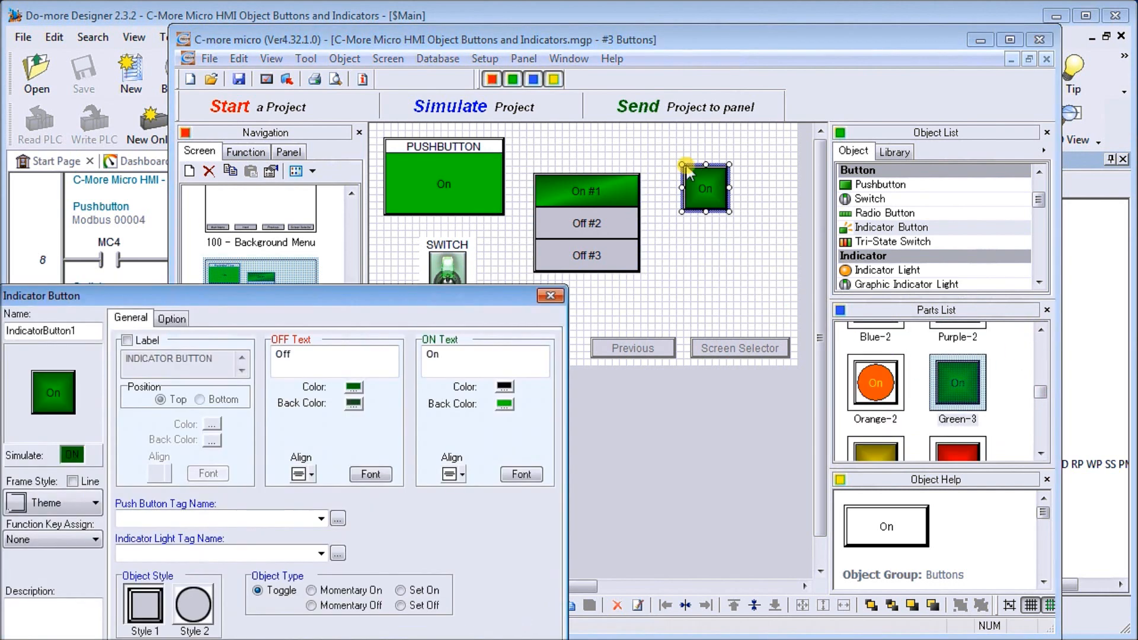
# Step: Assign push button tag MC6 and indicator light tag MI6 to the indicator button, and enlarge it in the screen's upper-right corner
pyautogui.moveTo(263, 295); pyautogui.dragTo(328, 203)
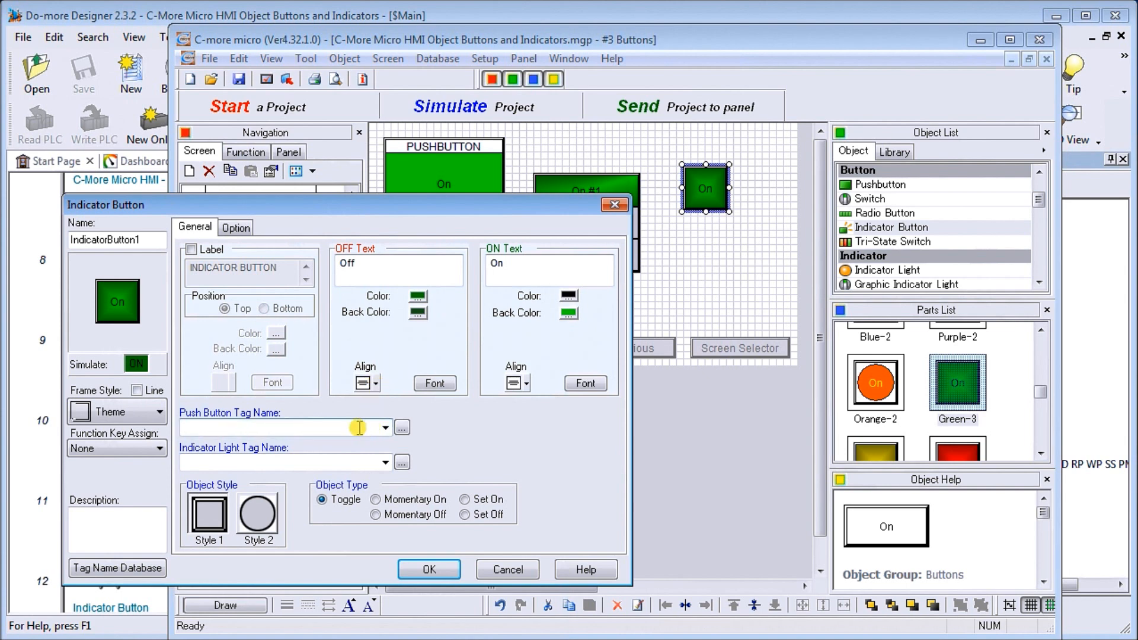
pyautogui.click(386, 428)
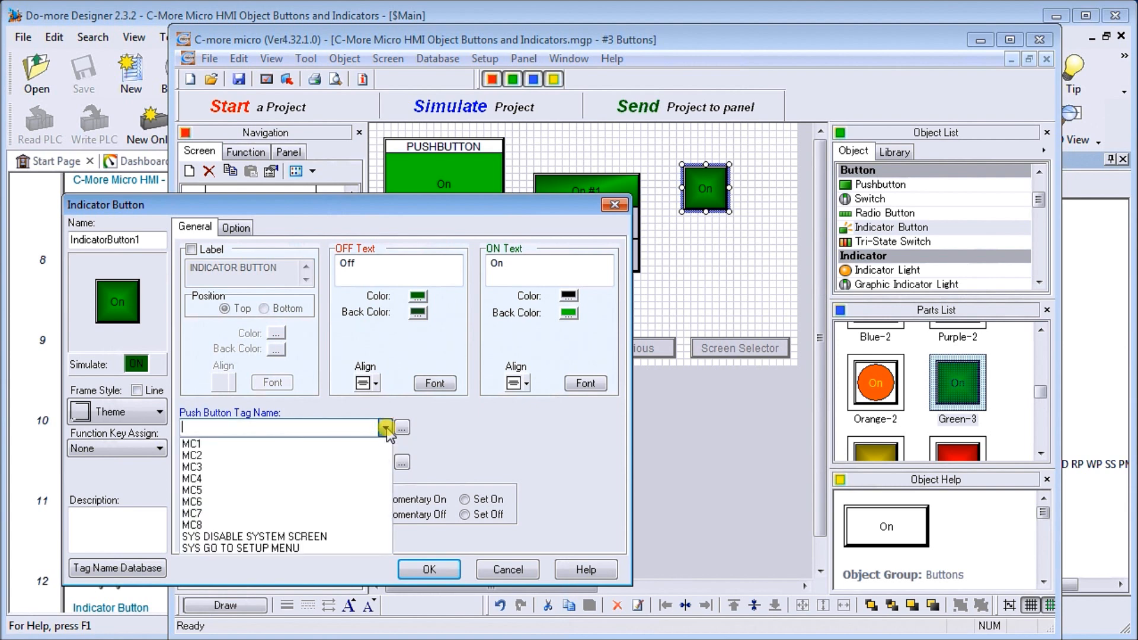
pyautogui.click(252, 503)
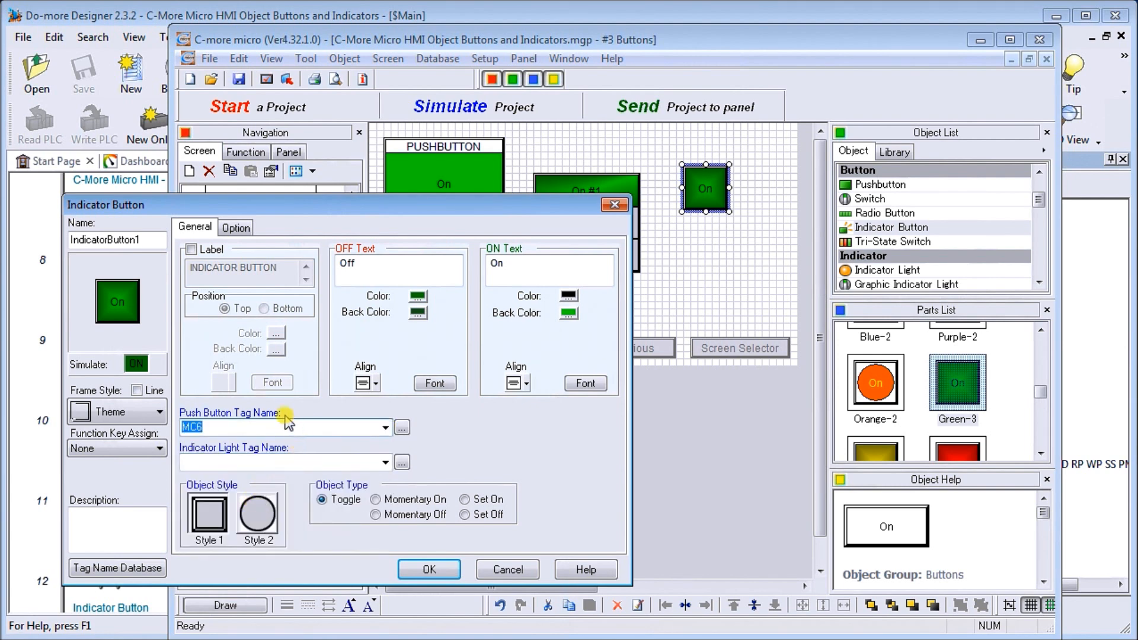
pyautogui.click(384, 463)
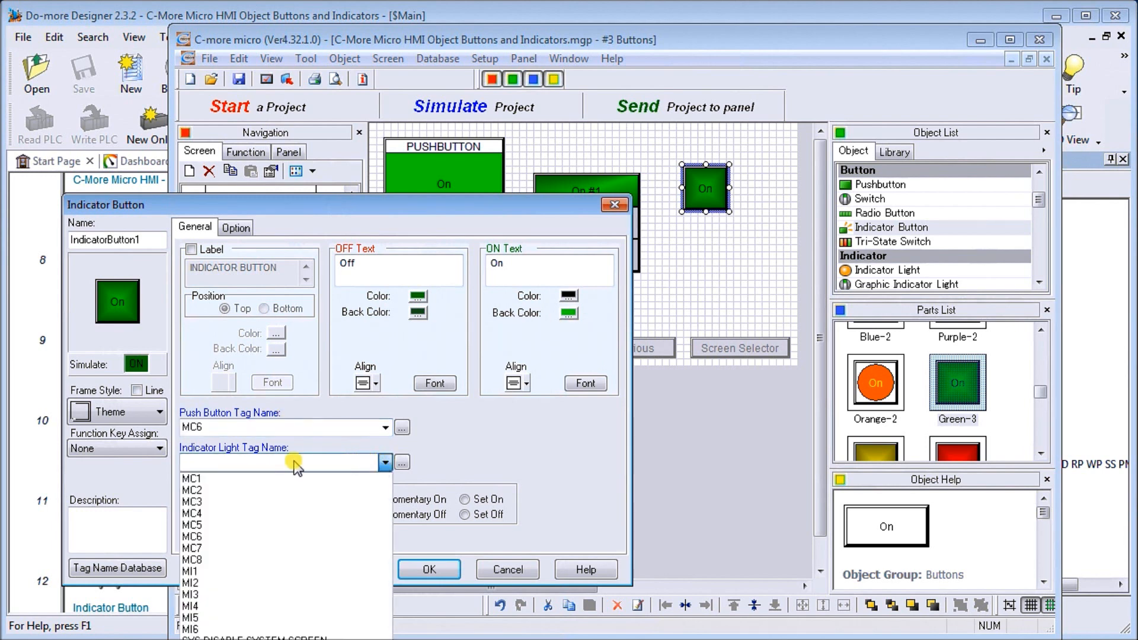
pyautogui.click(244, 629)
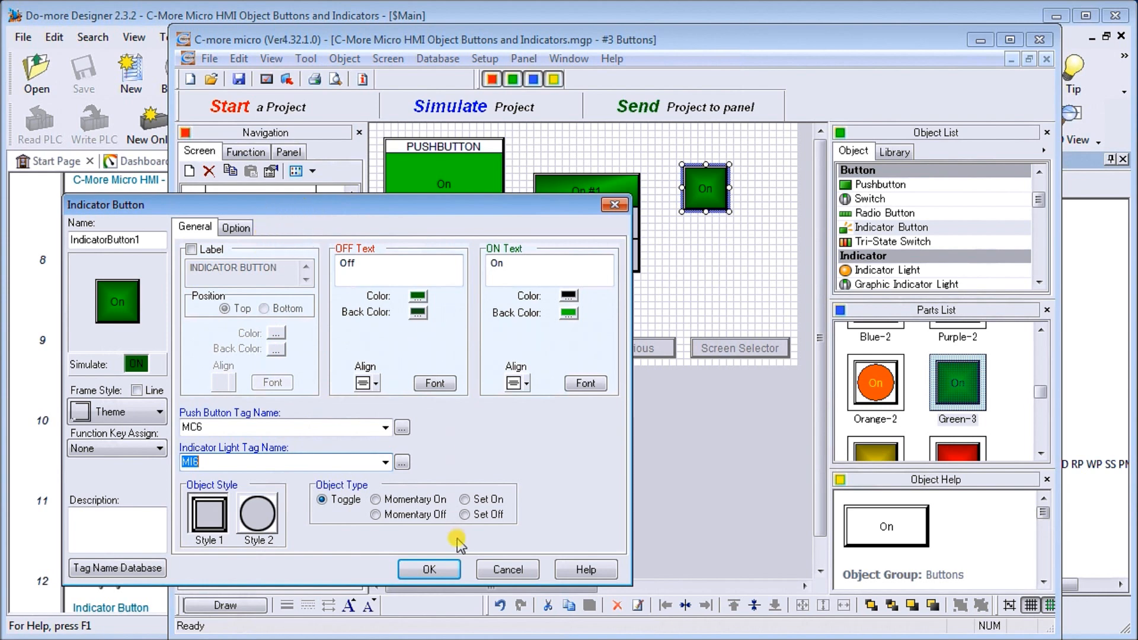
pyautogui.click(430, 569)
pyautogui.moveTo(726, 212); pyautogui.dragTo(753, 187)
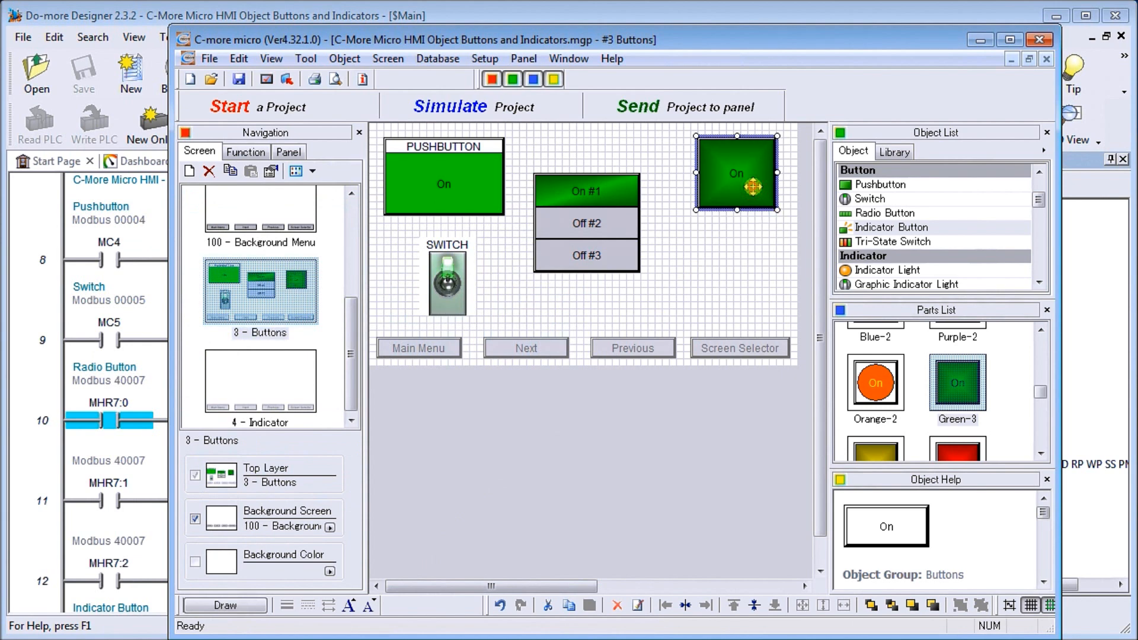
# Step: Place the green vertical Sample-1 Tri-State Switch below the indicator button
pyautogui.click(876, 242)
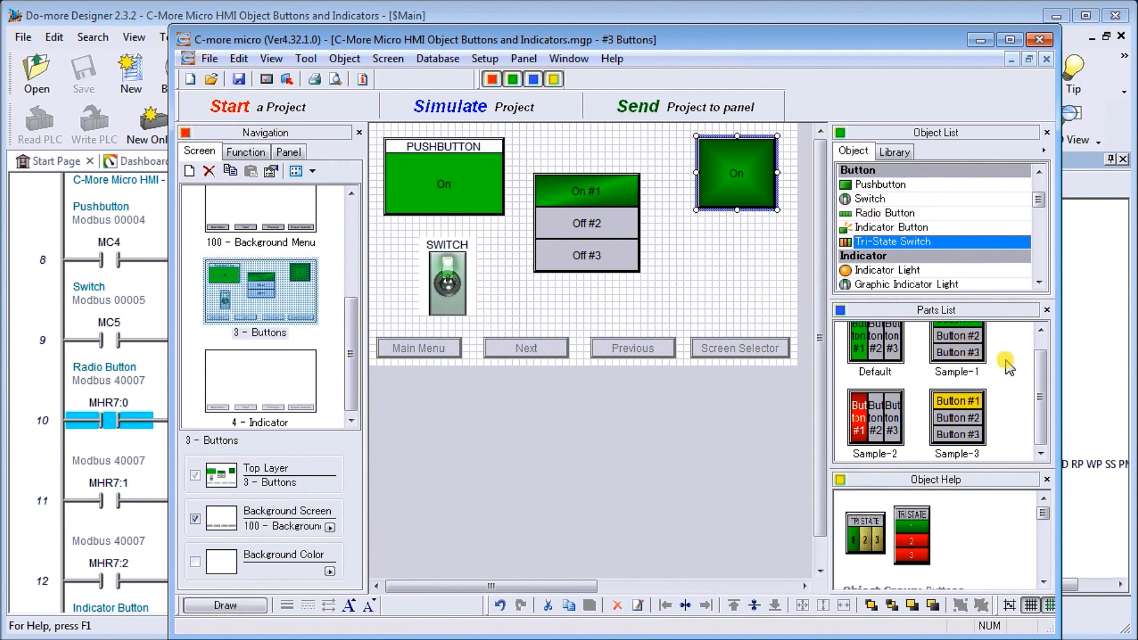
pyautogui.click(961, 353)
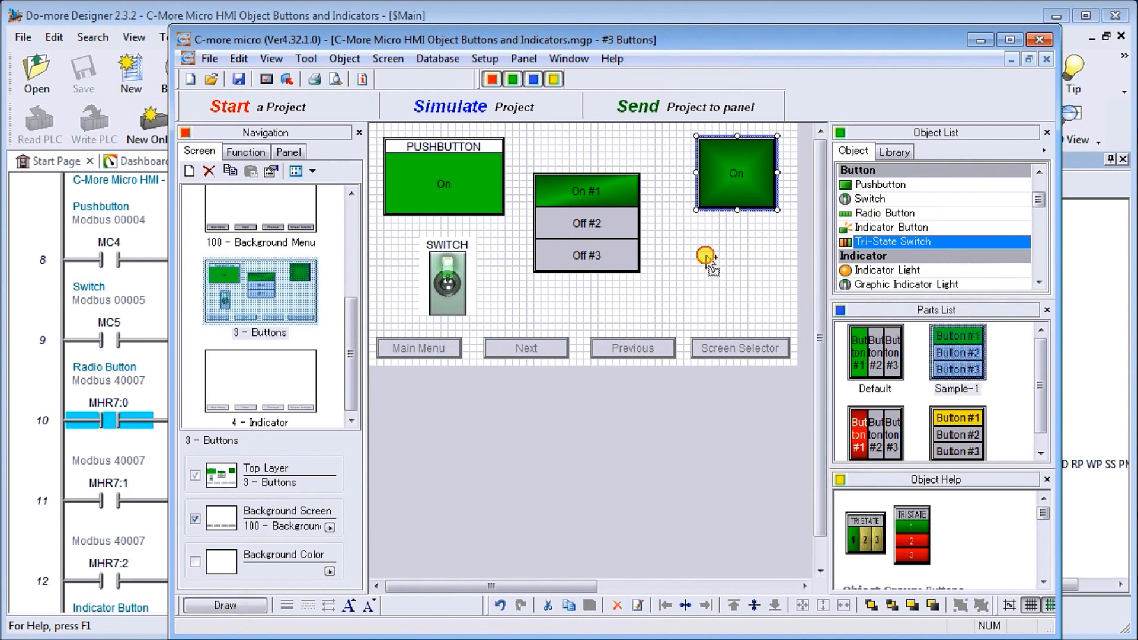
pyautogui.click(705, 259)
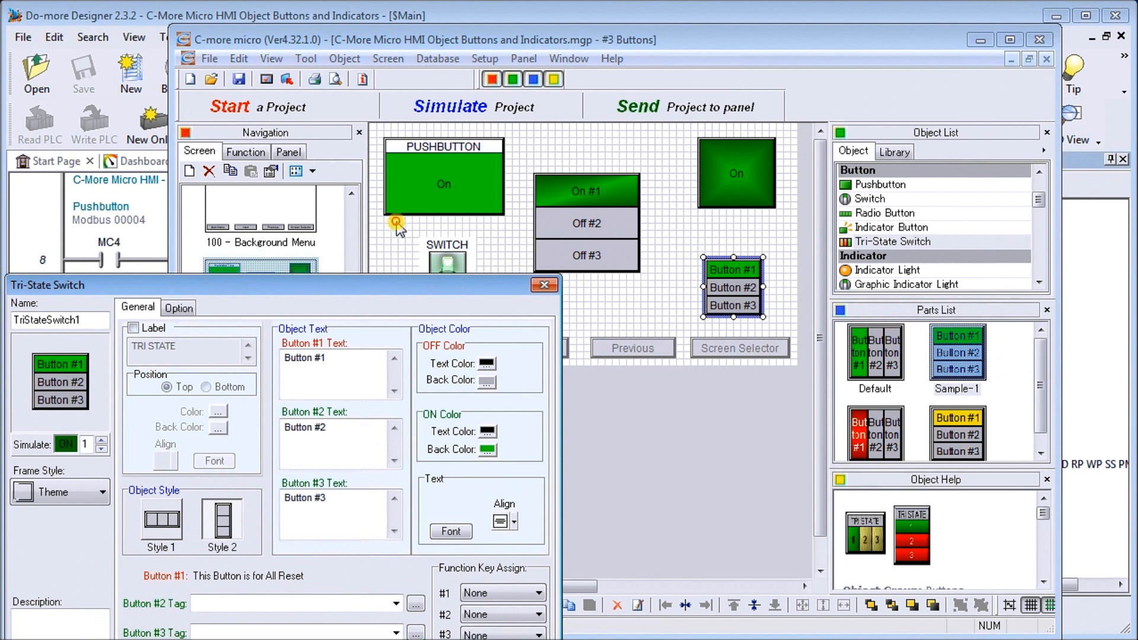
# Step: Simulate Button #2 of the tri-state switch on and off in the preview
pyautogui.moveTo(439, 129); pyautogui.dragTo(439, 129)
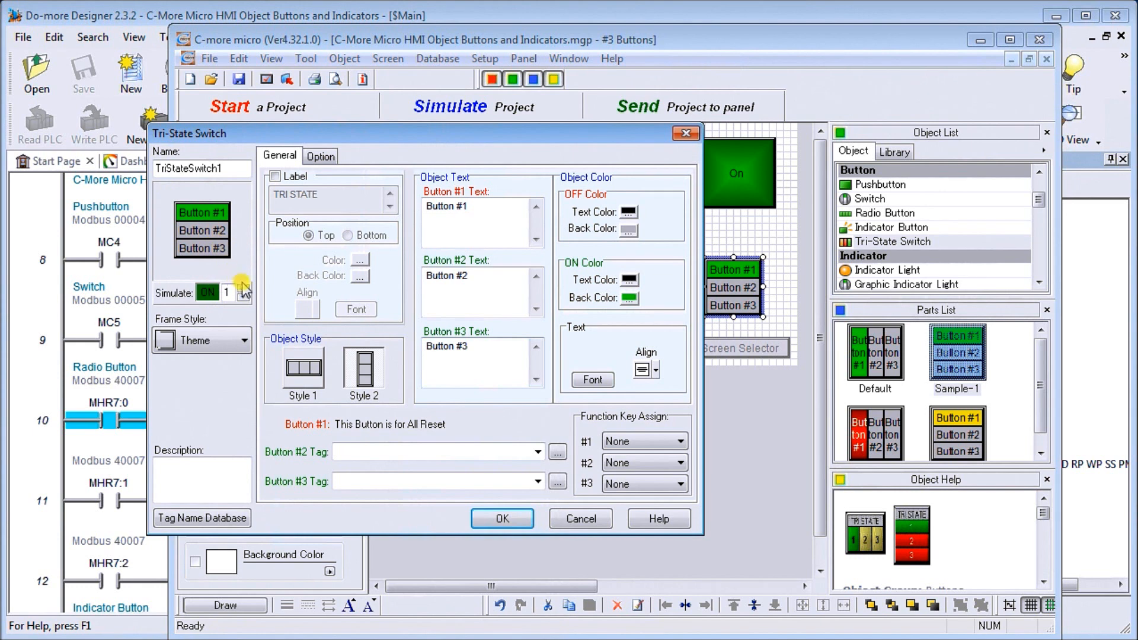
pyautogui.click(210, 297)
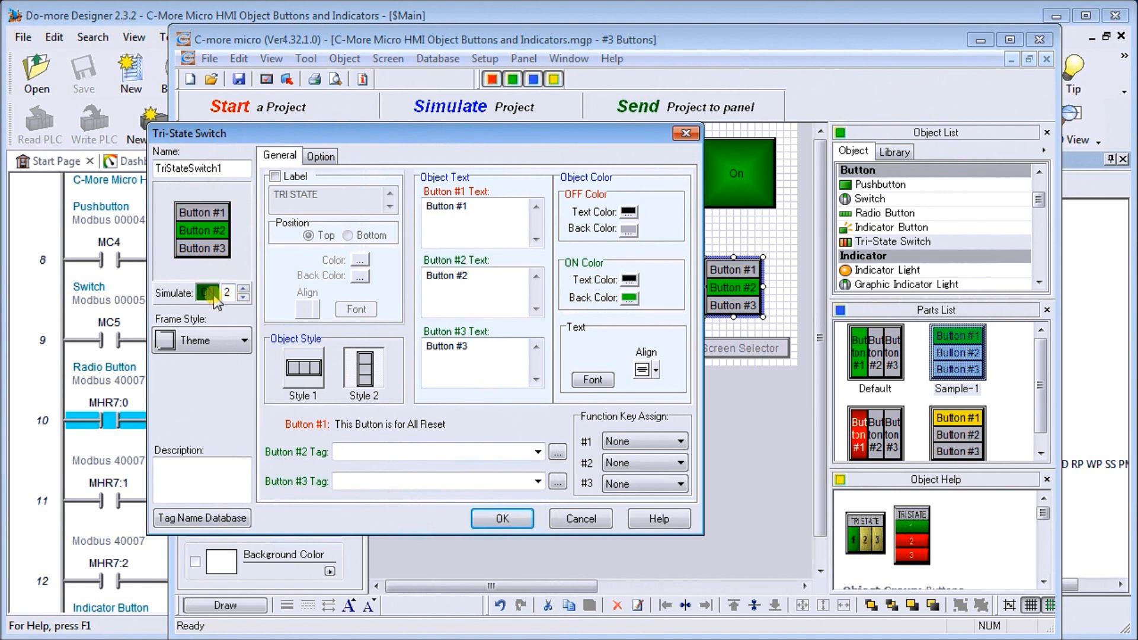
pyautogui.click(214, 297)
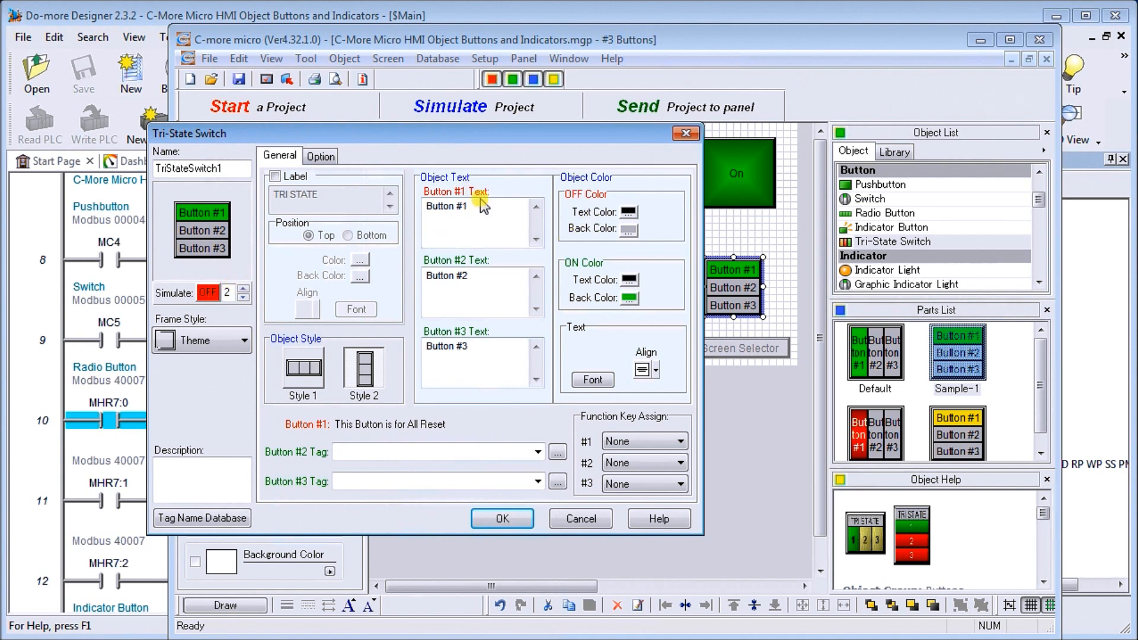
# Step: Assign tag MC7 to Button #2 and tag MC8 to Button #3 of the tri-state switch
pyautogui.click(464, 279)
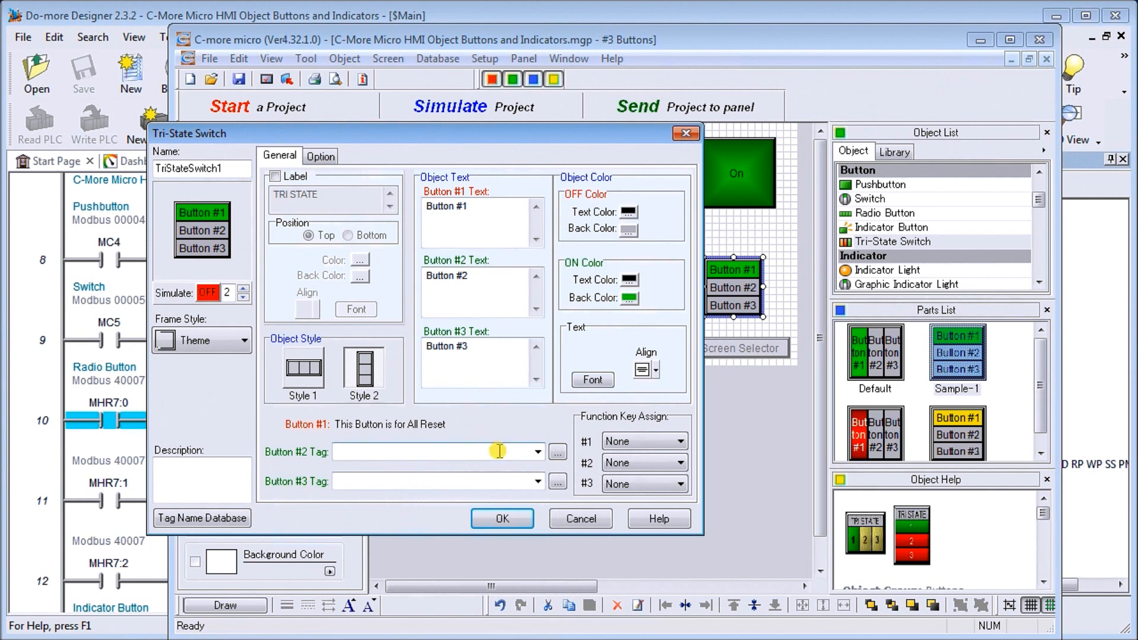
pyautogui.click(537, 453)
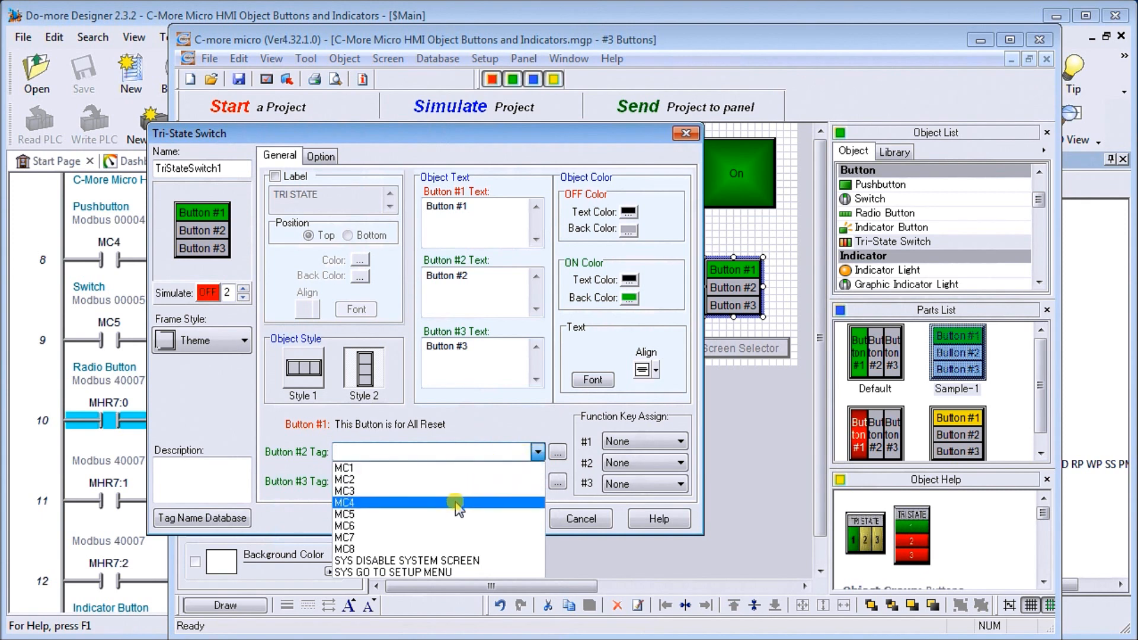
pyautogui.click(451, 538)
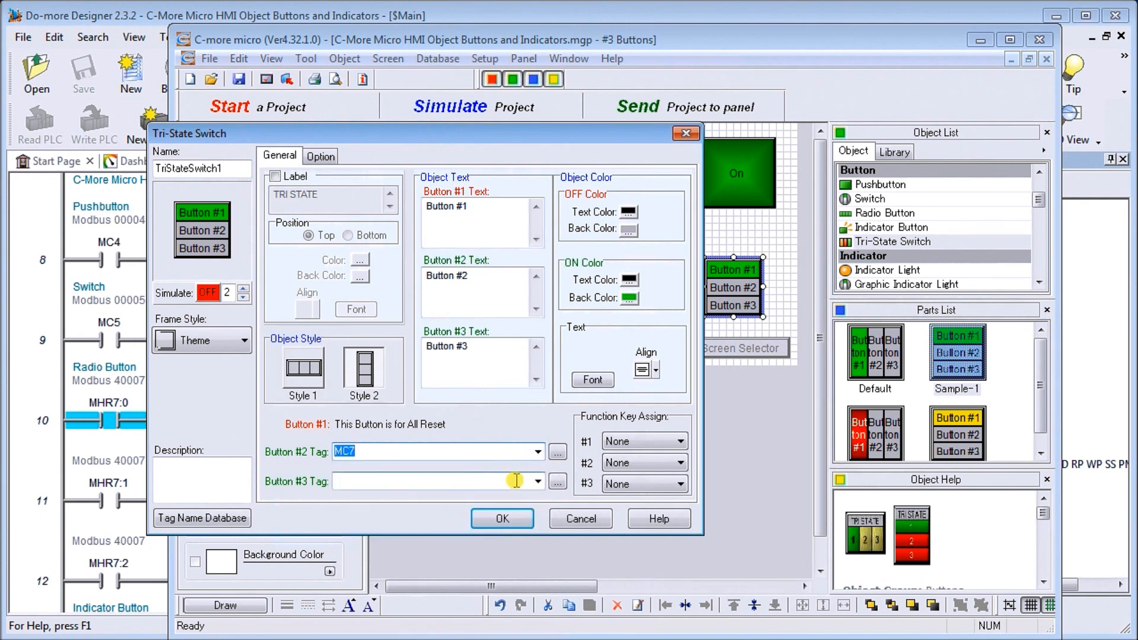
pyautogui.click(538, 481)
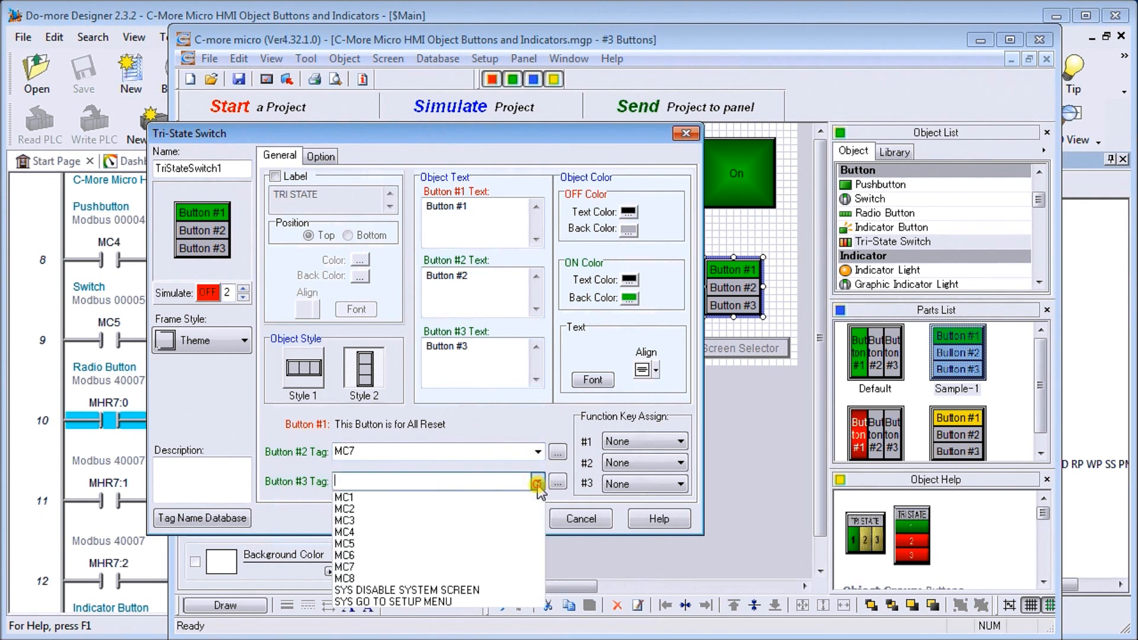
pyautogui.click(451, 578)
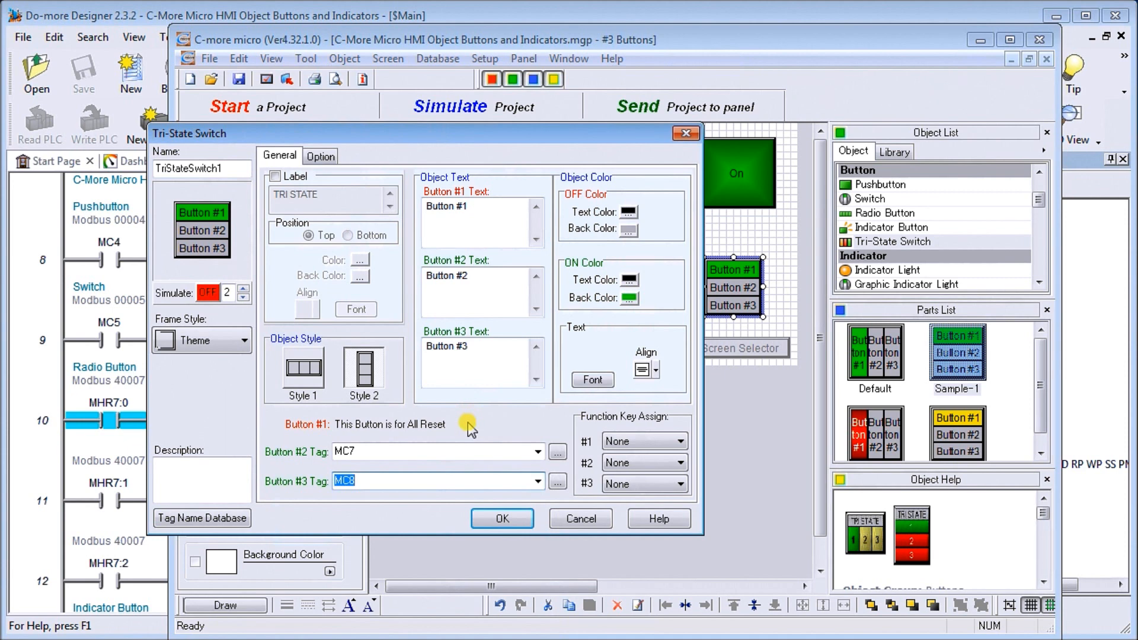
pyautogui.click(503, 519)
# Step: Enlarge the tri-state switch and position it beneath the green indicator button
pyautogui.moveTo(704, 257); pyautogui.dragTo(674, 222)
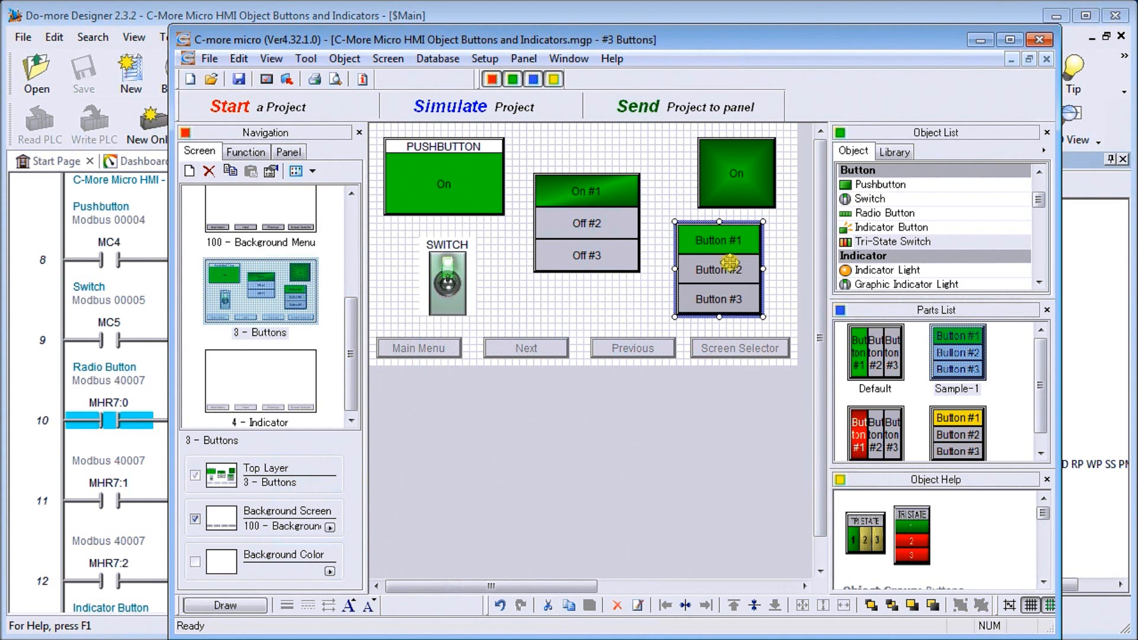
pyautogui.moveTo(763, 317)
pyautogui.mouseDown()
pyautogui.moveTo(776, 323)
pyautogui.moveTo(748, 302)
pyautogui.mouseUp()
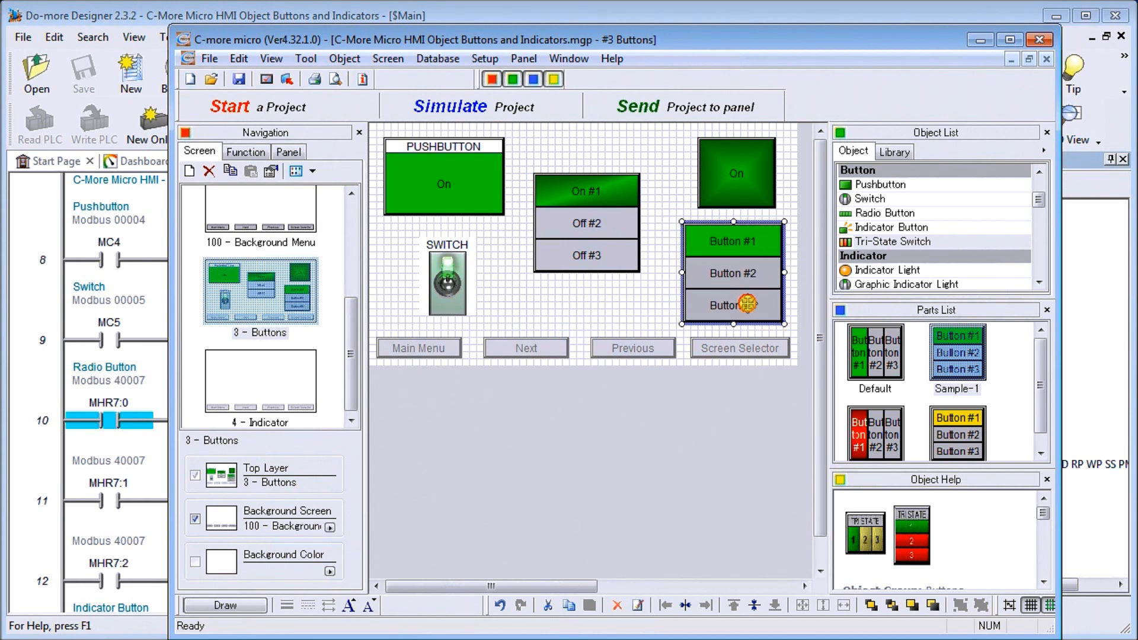
pyautogui.click(714, 479)
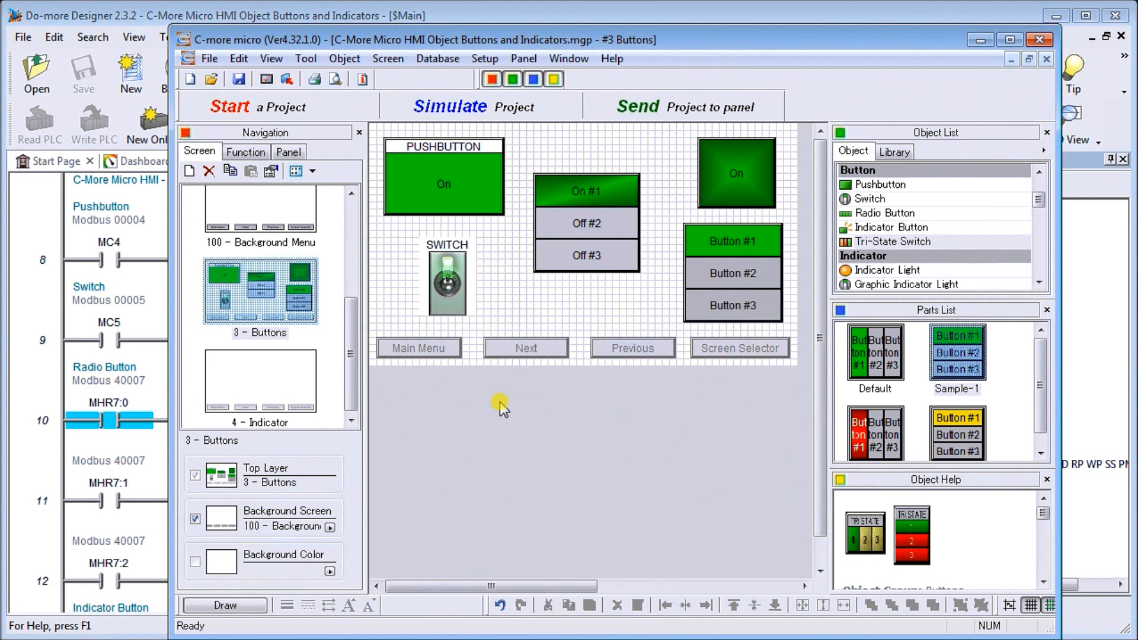
# Step: Open screen 4 - Indicator and place a Sample-2 Indicator Light in its upper-left area
pyautogui.click(275, 389)
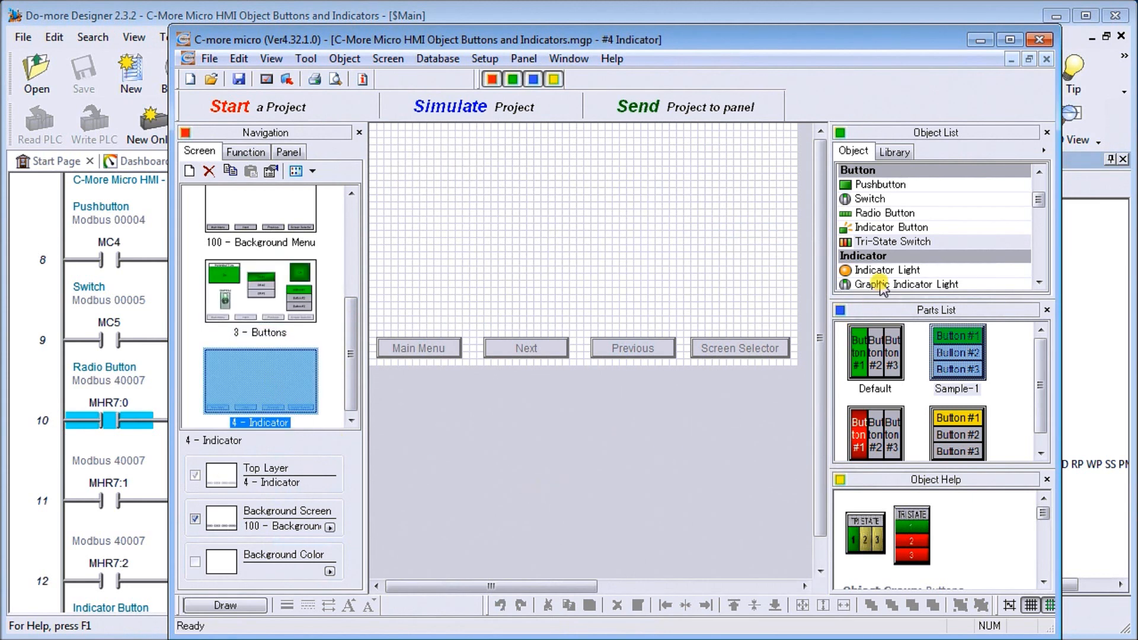
pyautogui.click(1039, 284)
pyautogui.click(1039, 284)
pyautogui.click(1039, 284)
pyautogui.click(1039, 284)
pyautogui.click(894, 186)
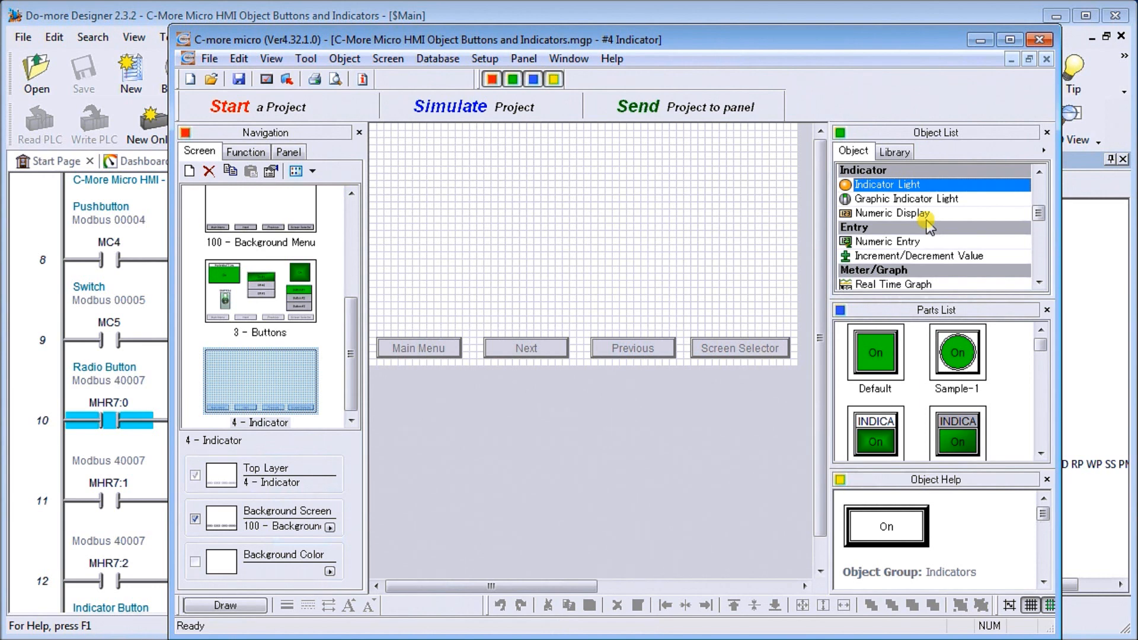
pyautogui.click(1042, 456)
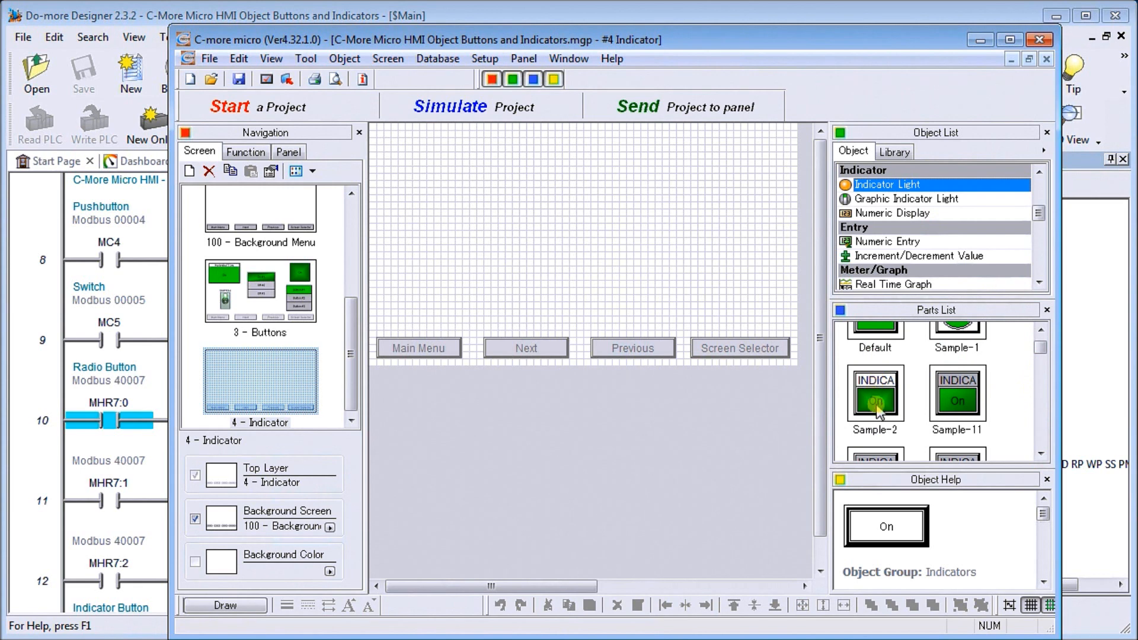
pyautogui.moveTo(879, 405); pyautogui.dragTo(418, 154)
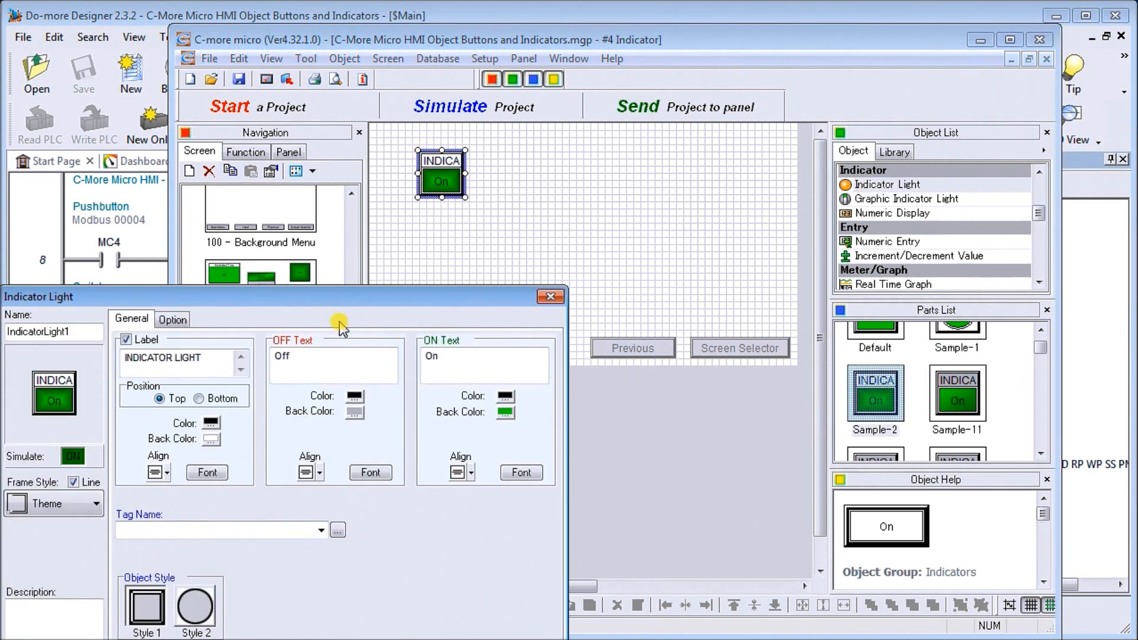
# Step: Simulate the indicator light off and on in its preview
pyautogui.moveTo(326, 305); pyautogui.dragTo(407, 203)
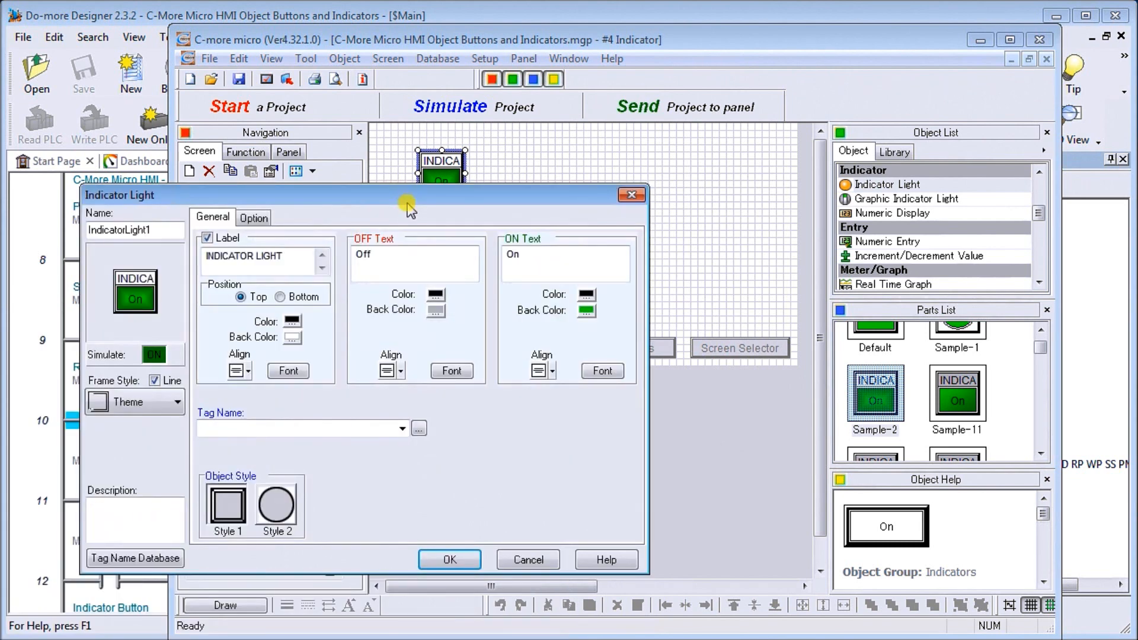
pyautogui.click(155, 356)
pyautogui.click(159, 355)
pyautogui.click(159, 355)
pyautogui.click(160, 355)
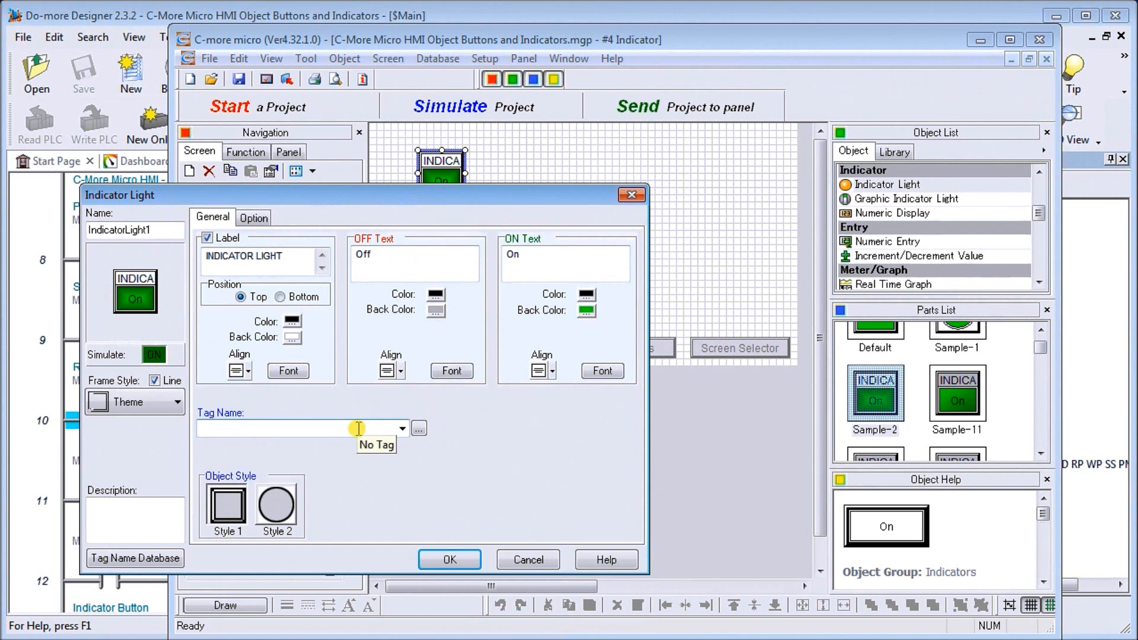
# Step: Assign tag MI2 to the indicator light, checking the tag's entry in the Tag Name Database
pyautogui.click(402, 429)
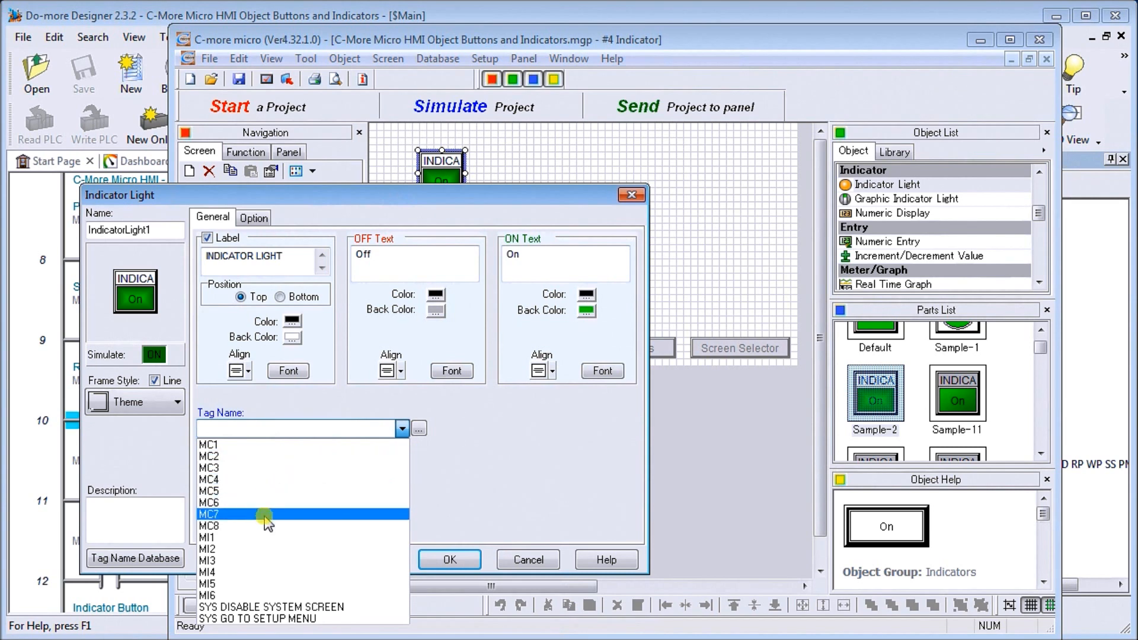
pyautogui.click(263, 549)
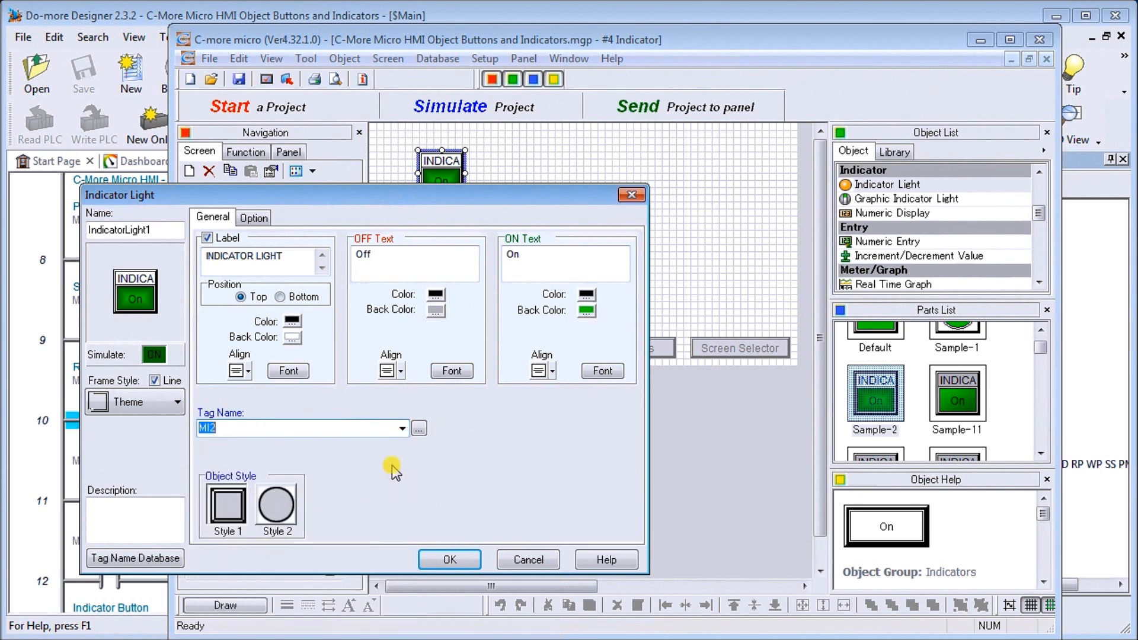
pyautogui.click(419, 430)
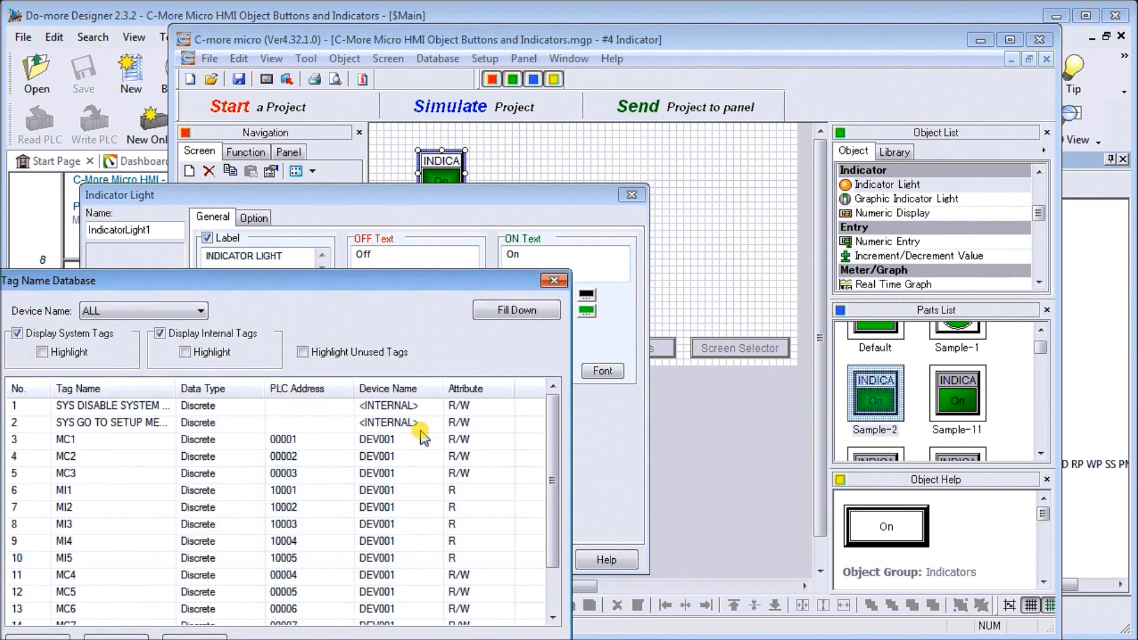
pyautogui.moveTo(313, 281); pyautogui.dragTo(384, 159)
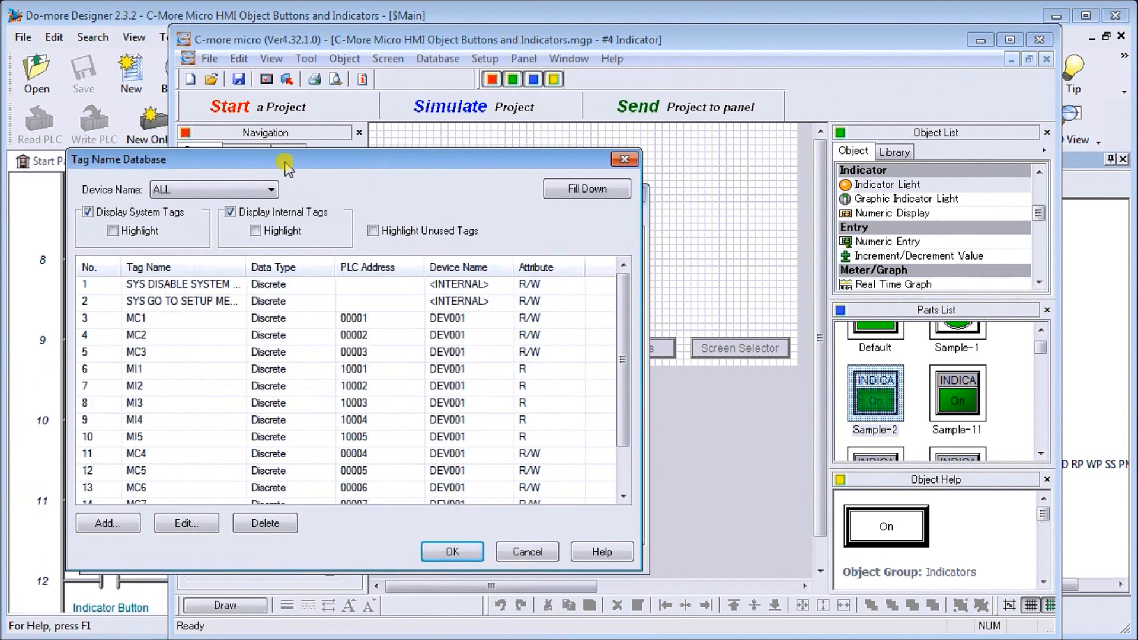
pyautogui.click(164, 389)
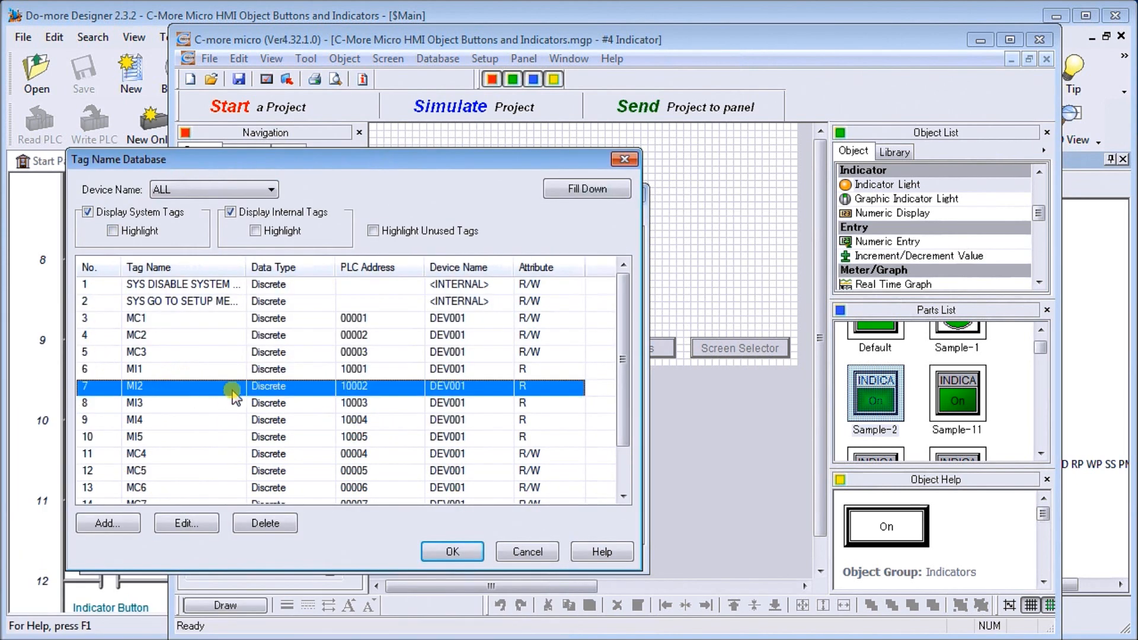
pyautogui.click(537, 553)
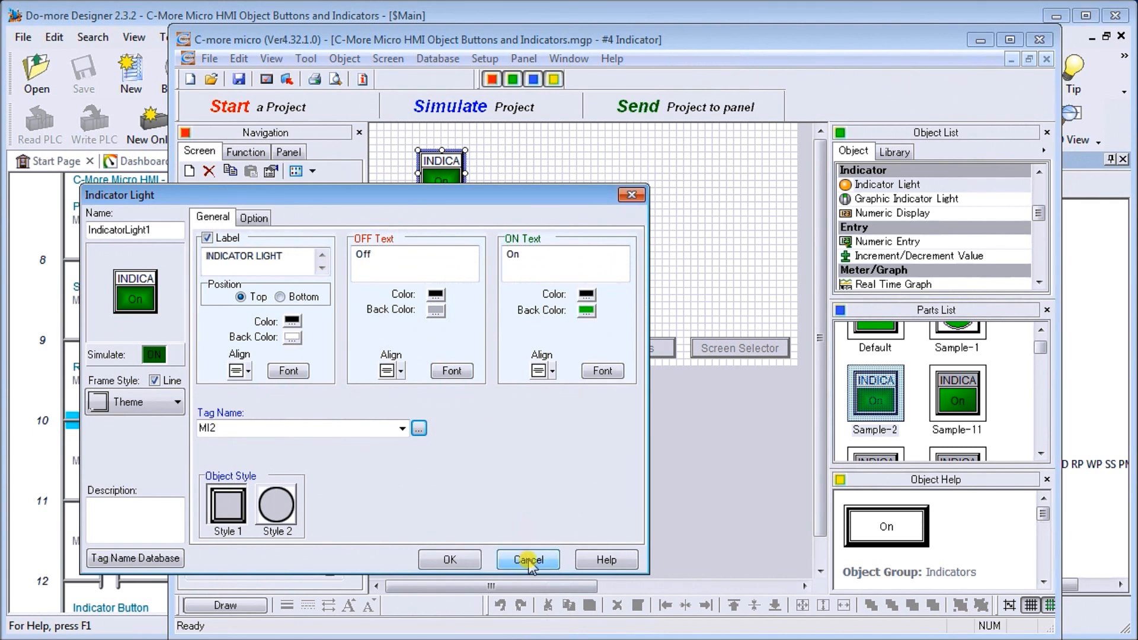
pyautogui.click(450, 560)
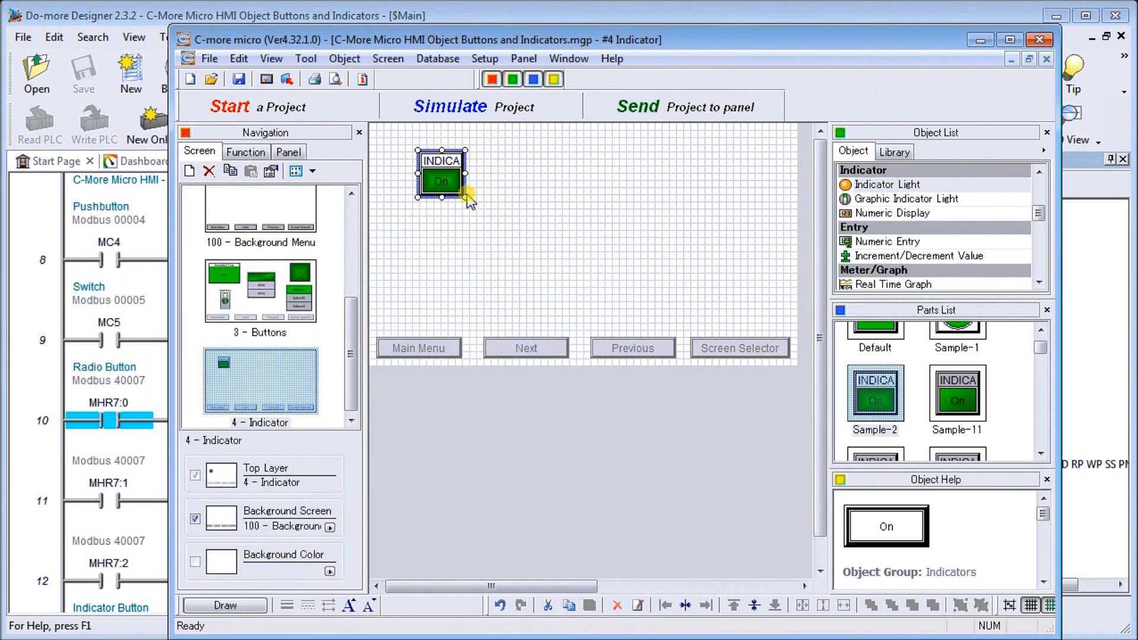
# Step: Enlarge the indicator light and position it in the upper-left corner of the Indicator screen
pyautogui.moveTo(466, 197)
pyautogui.mouseDown()
pyautogui.moveTo(489, 235)
pyautogui.moveTo(446, 189)
pyautogui.mouseUp()
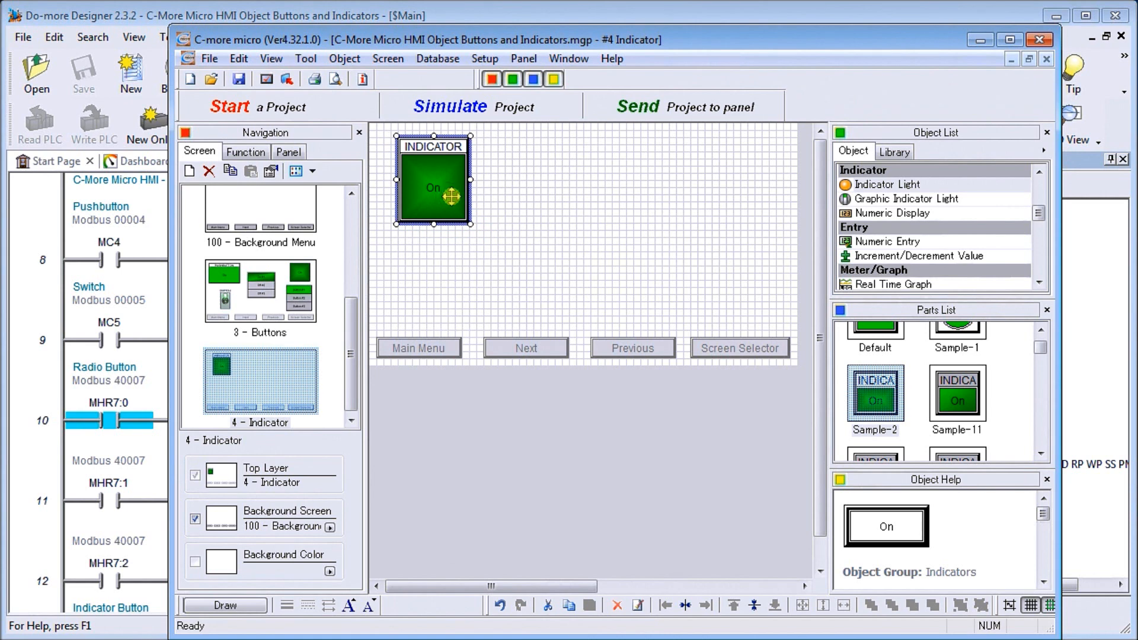
pyautogui.moveTo(472, 224); pyautogui.dragTo(483, 227)
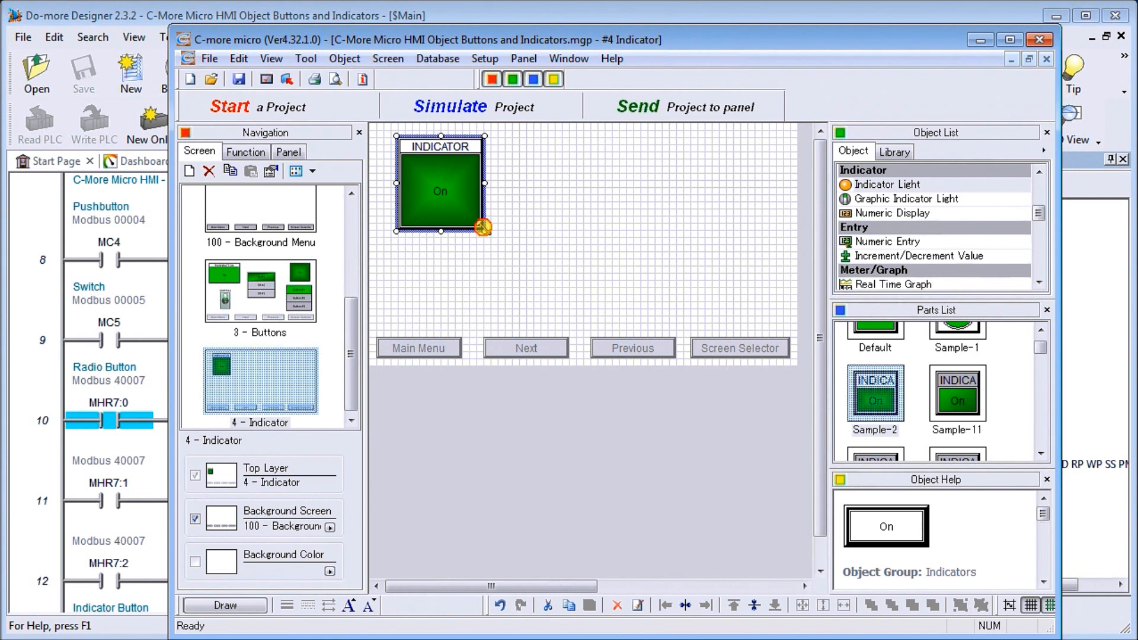
pyautogui.click(567, 213)
# Step: Place a green square Sample-9 Graphic Indicator Light in the upper-right area of the Indicator screen
pyautogui.click(914, 199)
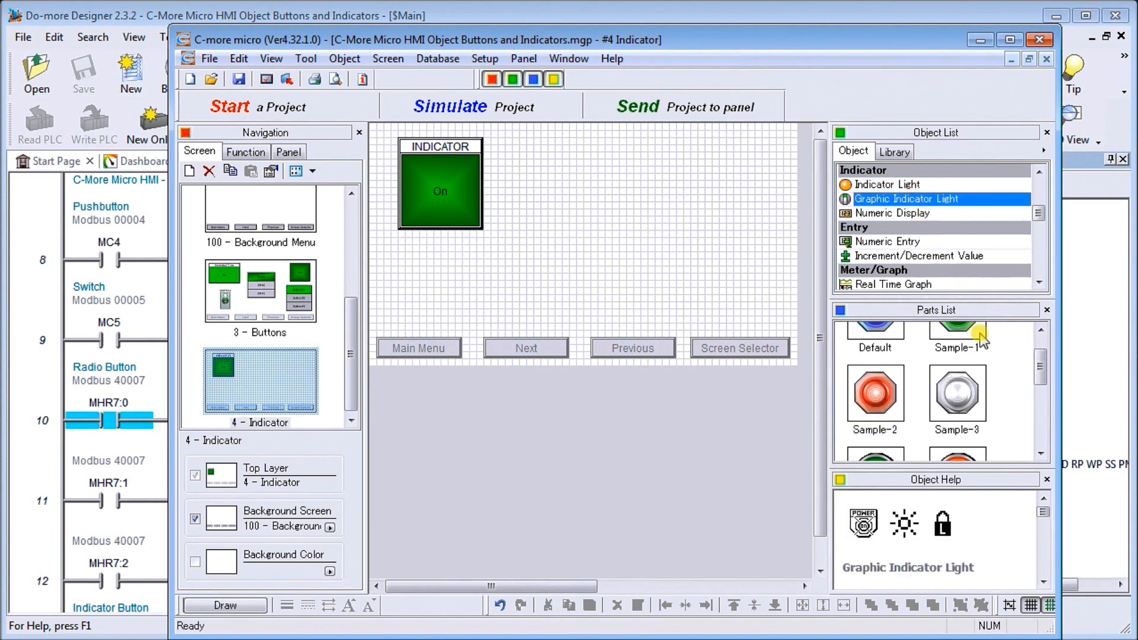
pyautogui.moveTo(1043, 372); pyautogui.dragTo(1048, 446)
pyautogui.moveTo(961, 418); pyautogui.dragTo(661, 144)
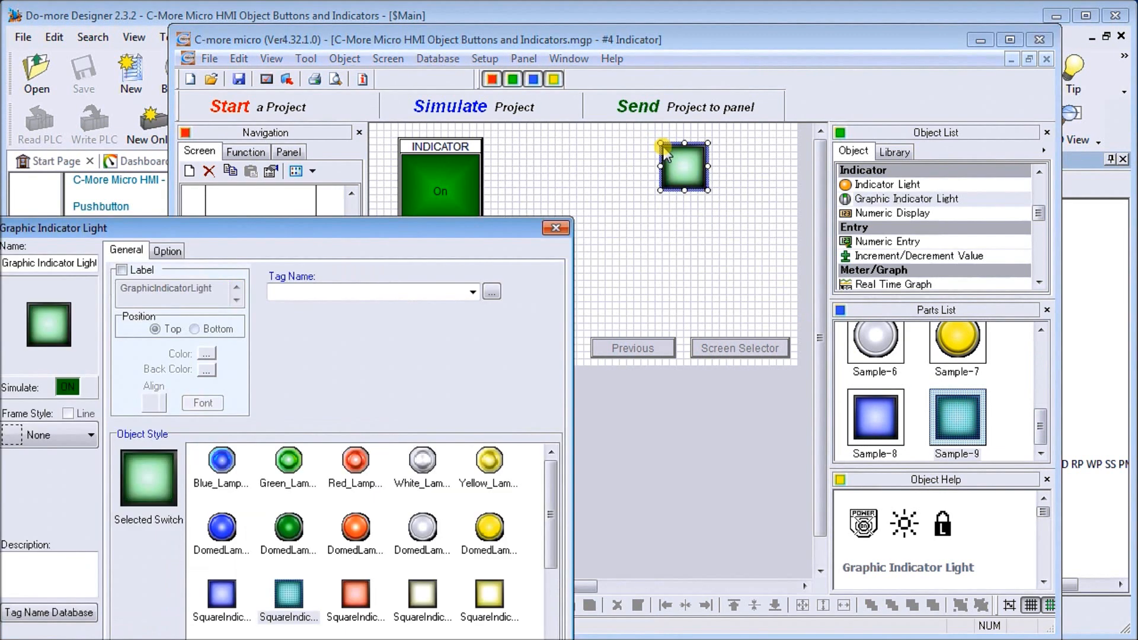
# Step: Assign tag MI3 to the graphic indicator light and review its object visibility option
pyautogui.moveTo(237, 231); pyautogui.dragTo(290, 91)
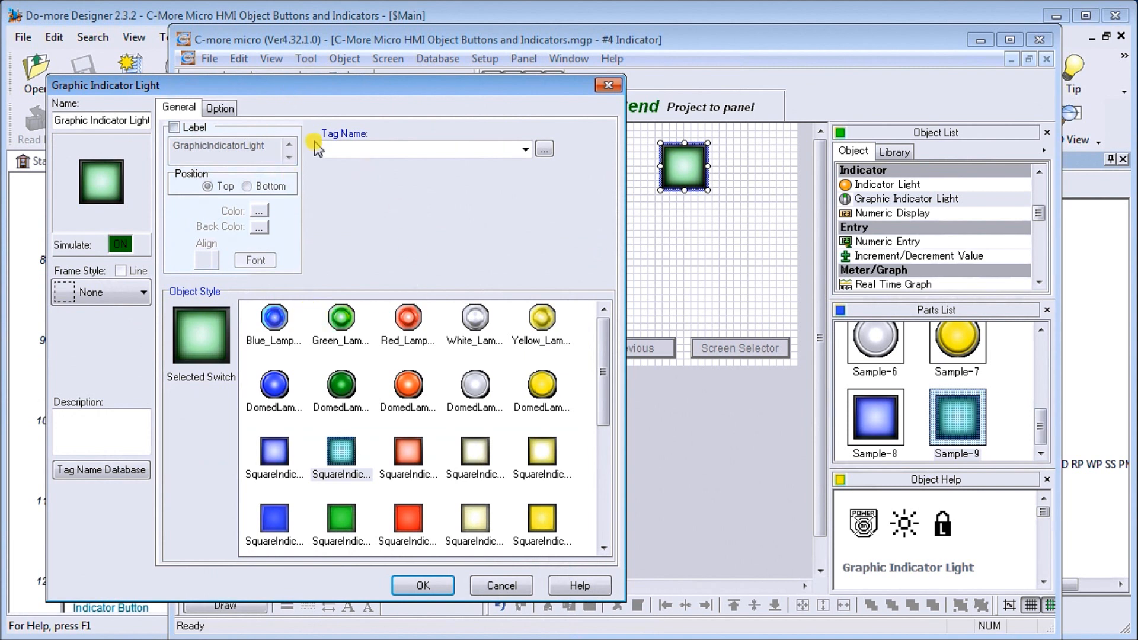
pyautogui.click(185, 127)
pyautogui.moveTo(606, 388); pyautogui.dragTo(610, 364)
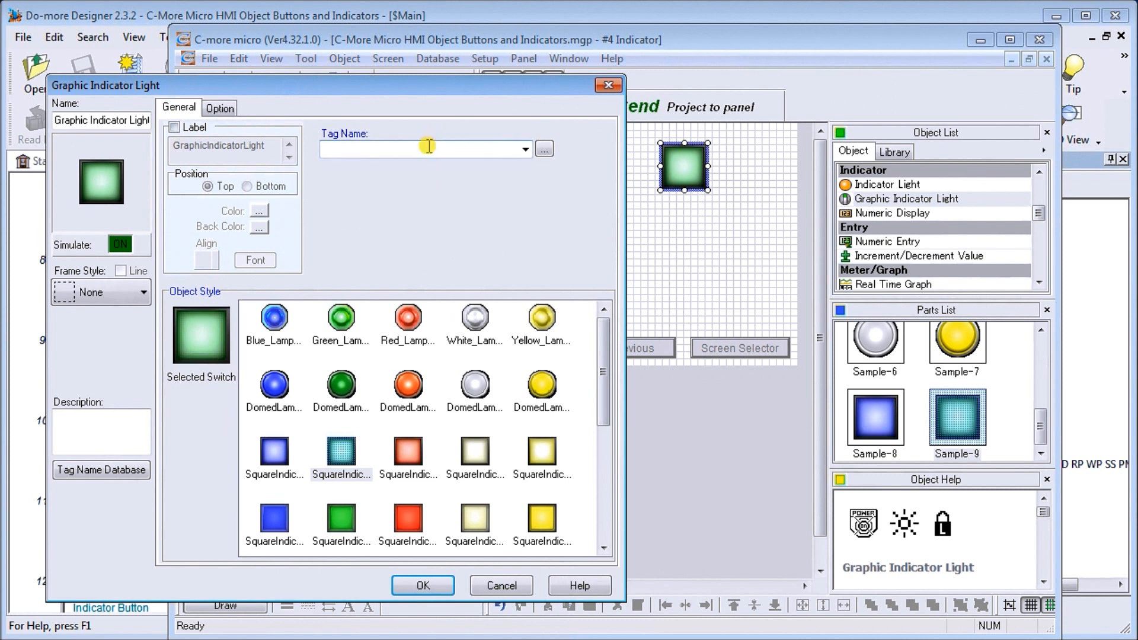
pyautogui.click(524, 151)
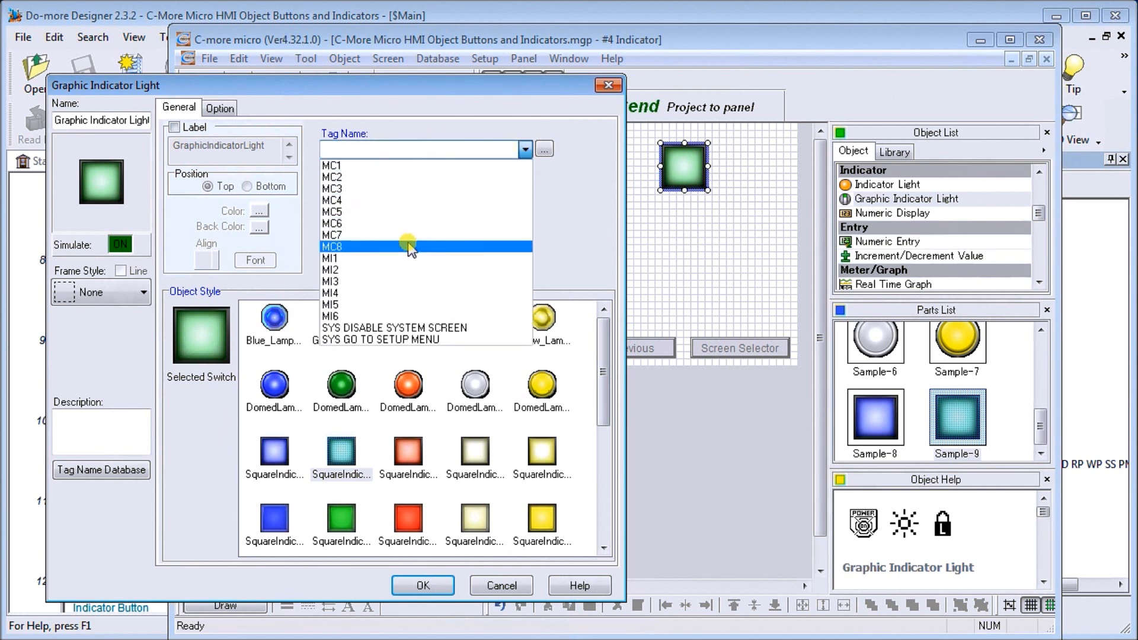
pyautogui.click(407, 283)
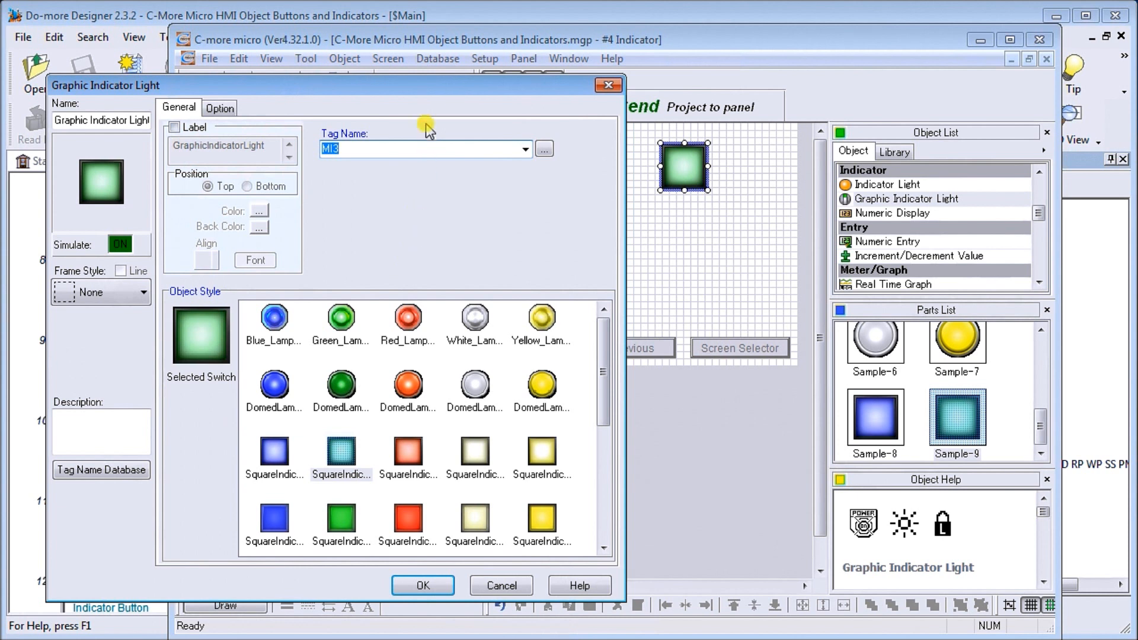
pyautogui.click(221, 110)
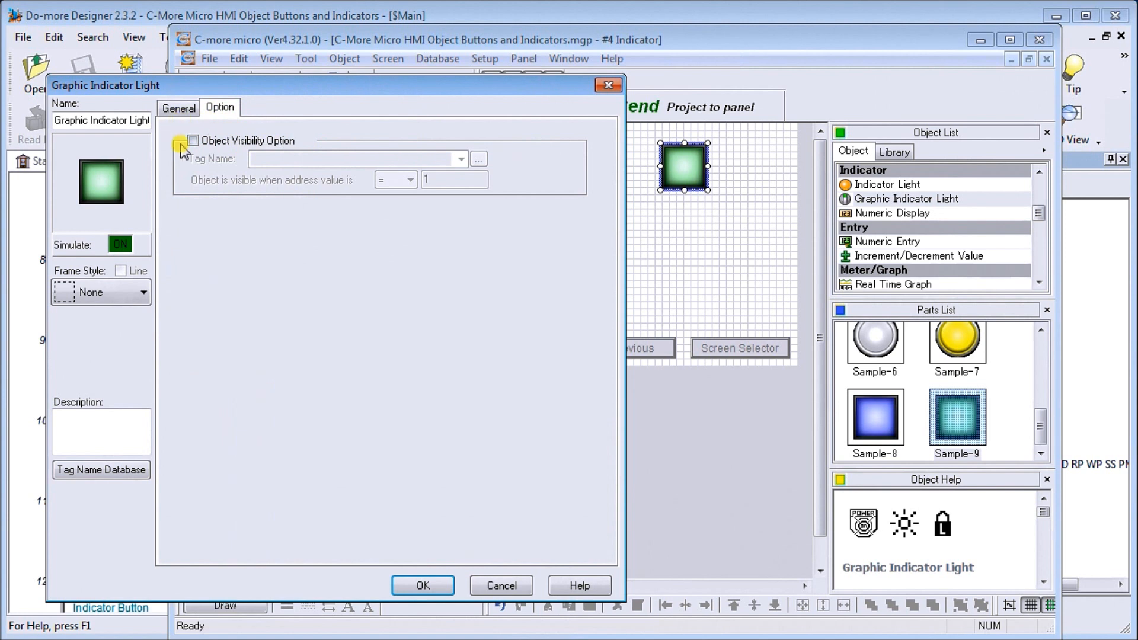
pyautogui.click(179, 109)
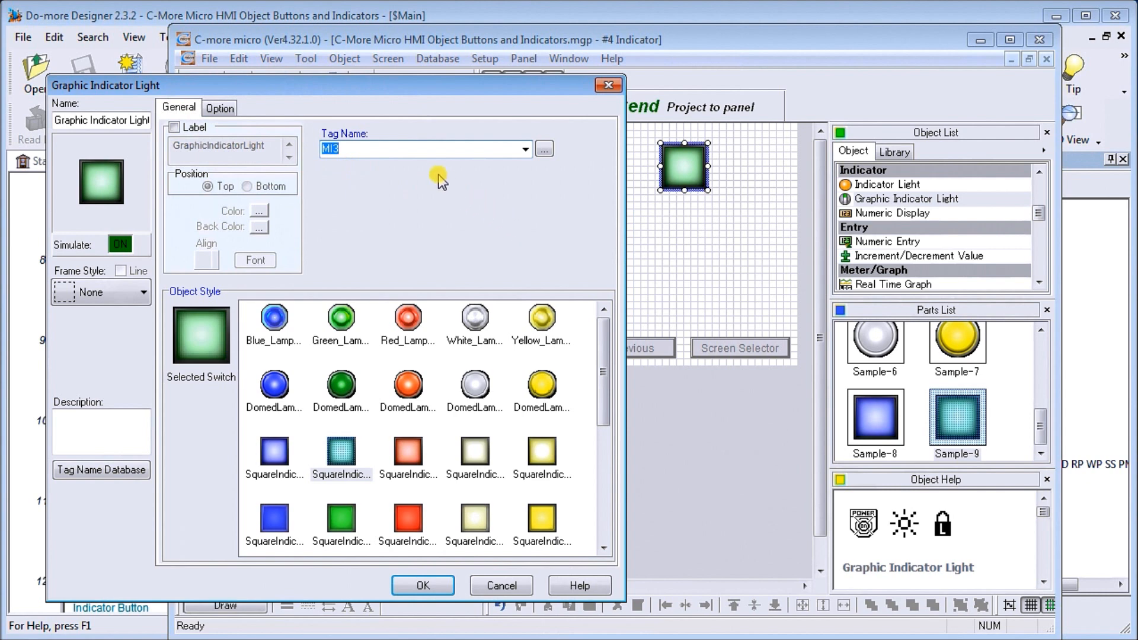
pyautogui.click(422, 586)
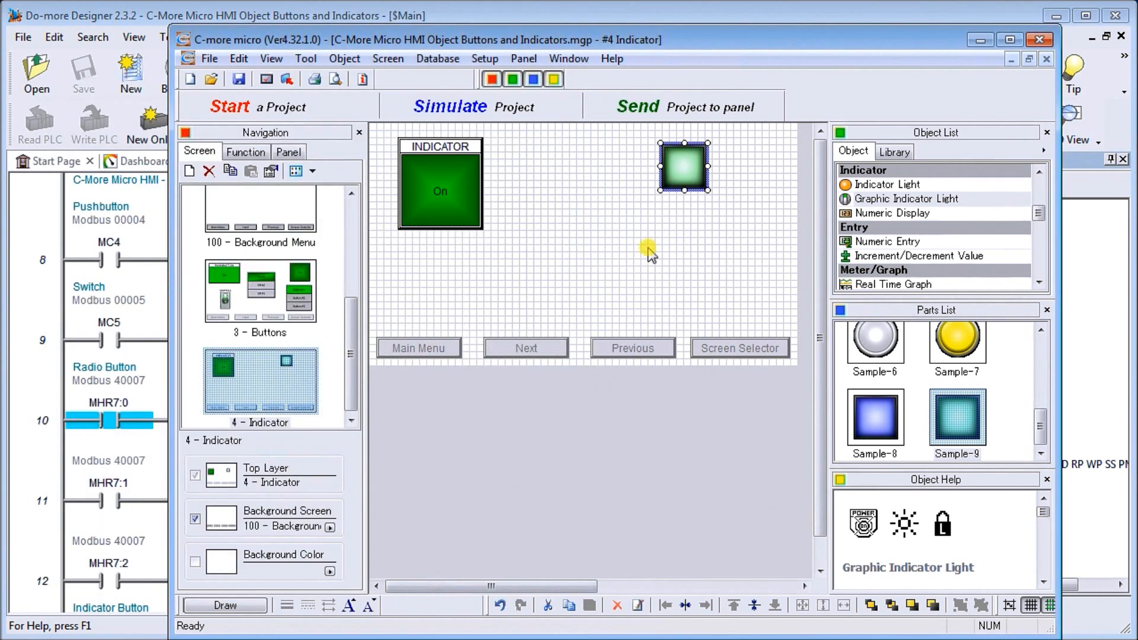
# Step: Enlarge the graphic indicator light and move it to the upper-right corner of the Indicator screen
pyautogui.moveTo(661, 191); pyautogui.dragTo(708, 196)
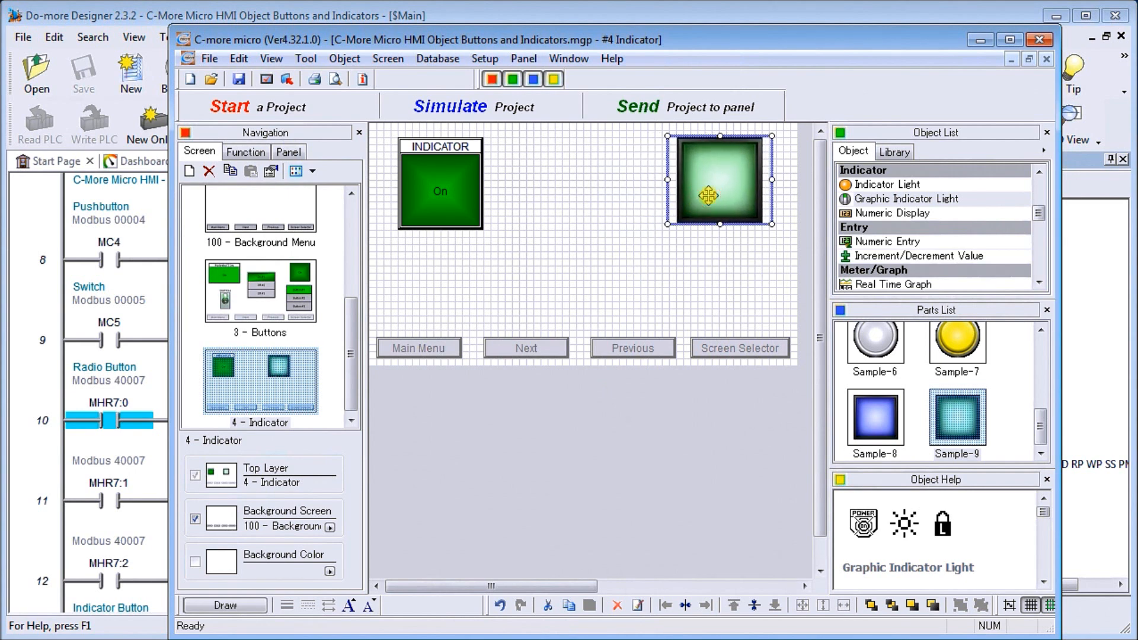
pyautogui.click(704, 286)
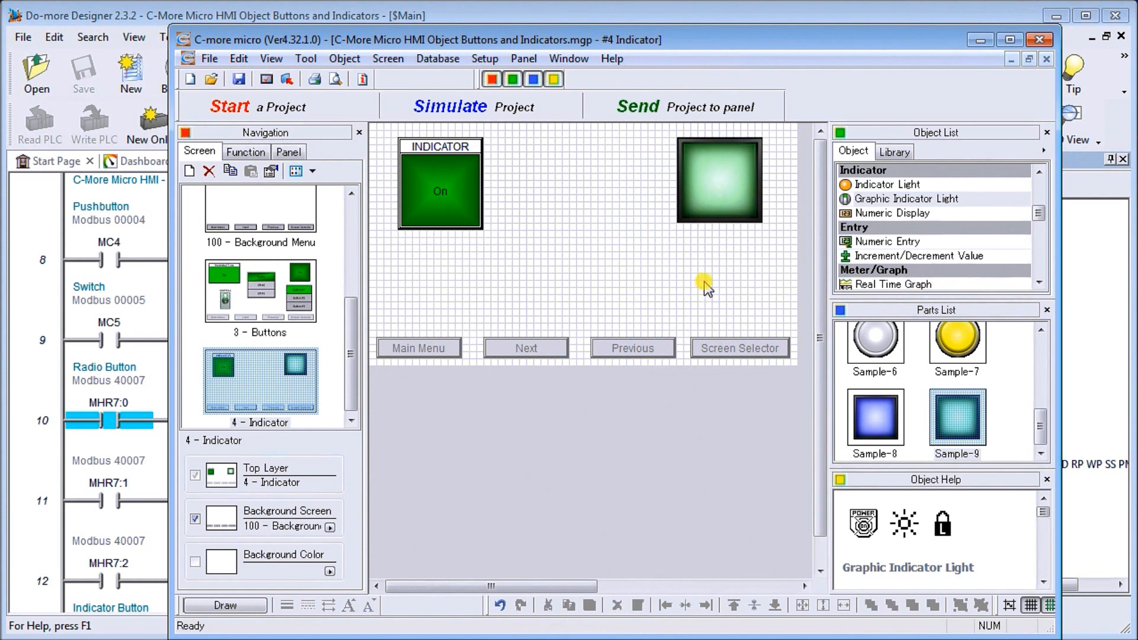
# Step: Place a black Sample-3 Numeric Display with green digits in the lower middle of the Indicator screen
pyautogui.click(891, 215)
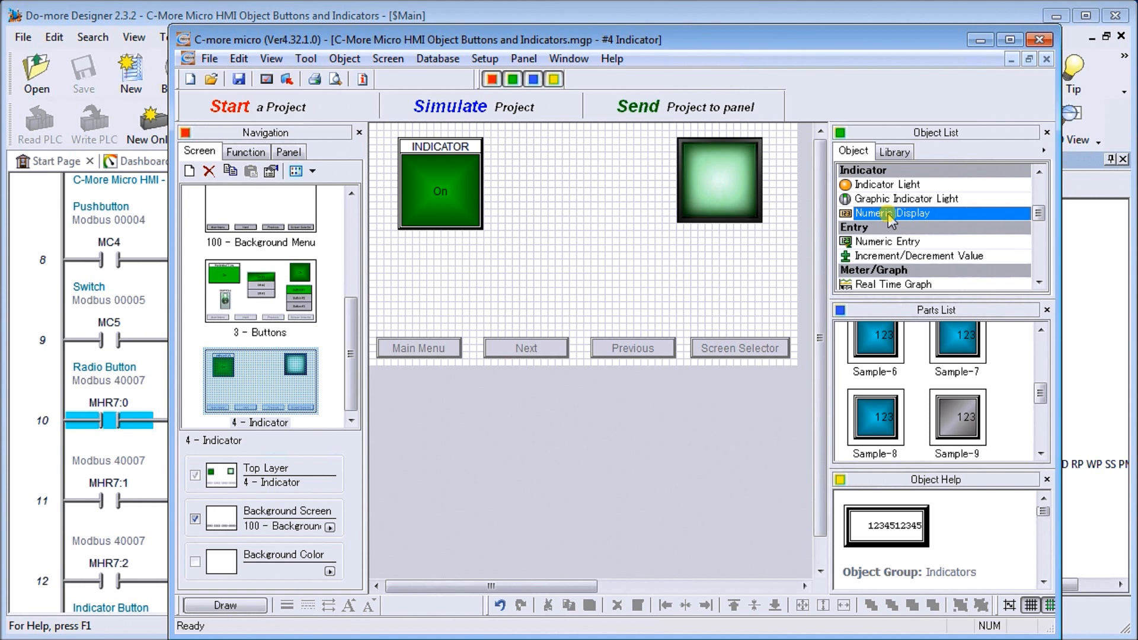
pyautogui.moveTo(1041, 389); pyautogui.dragTo(1045, 340)
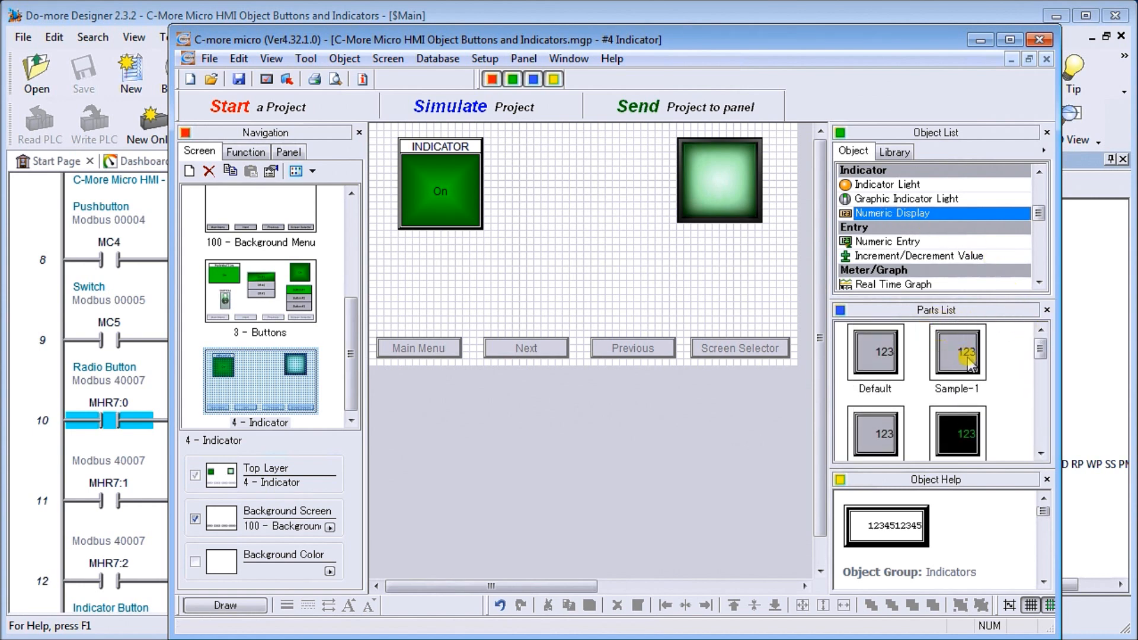
pyautogui.click(1042, 455)
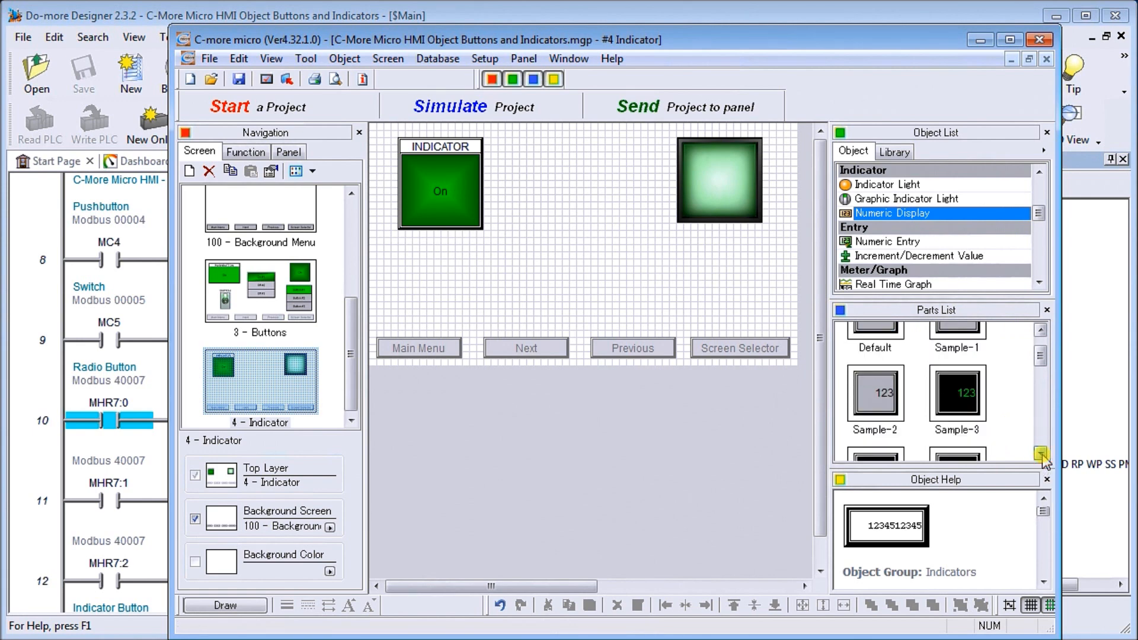
pyautogui.click(961, 402)
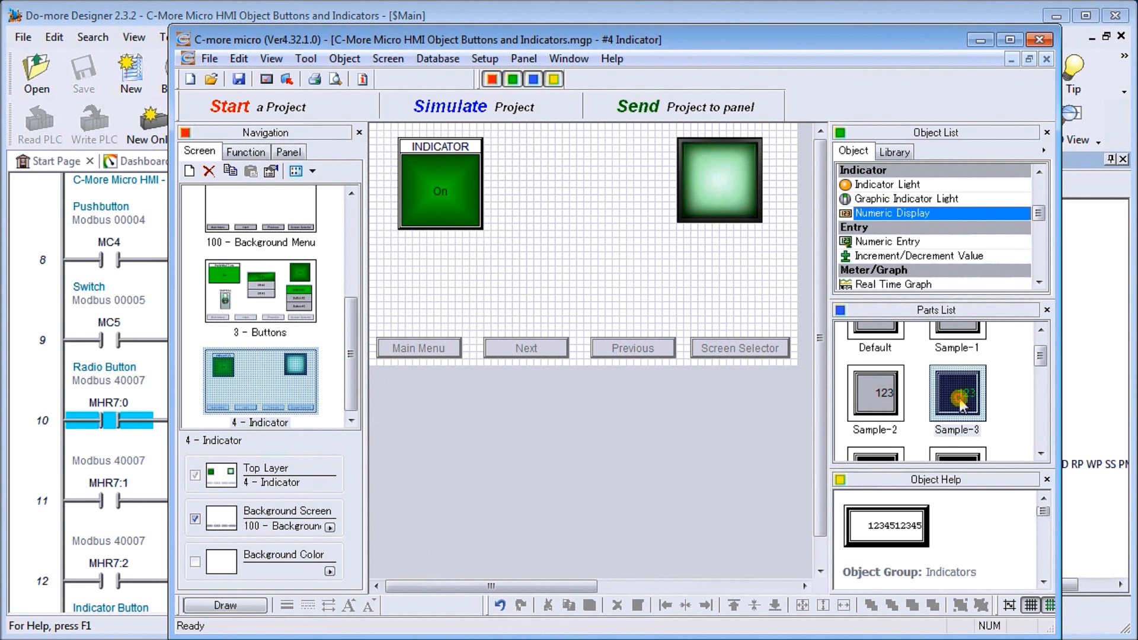
pyautogui.click(551, 262)
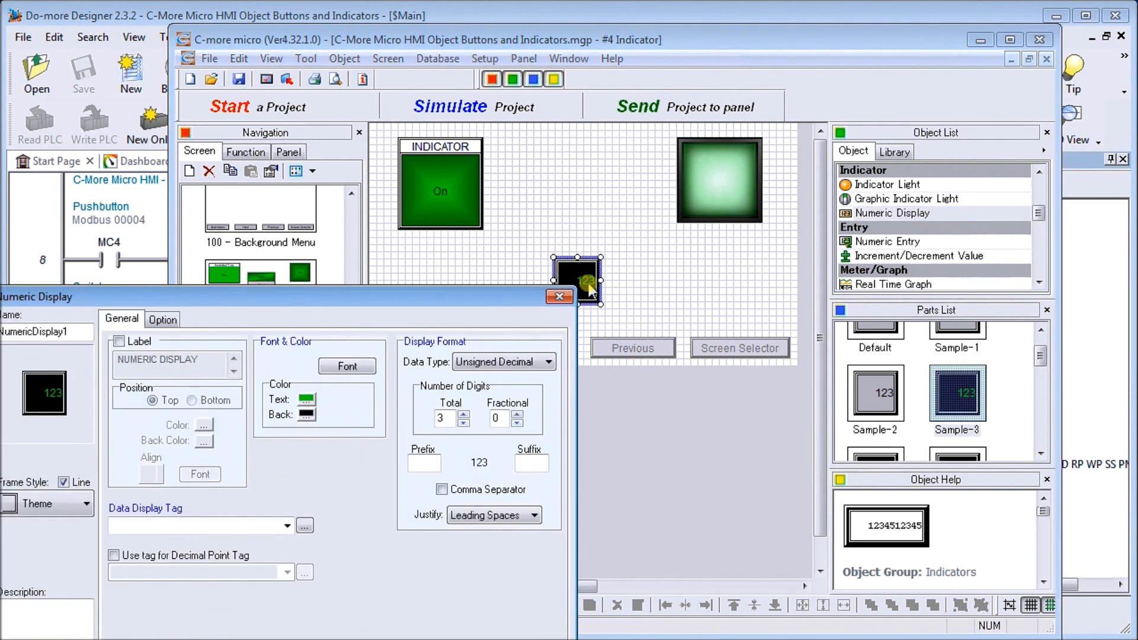
# Step: Set the numeric display's format to 4 total digits with 1 fractional digit
pyautogui.moveTo(300, 300); pyautogui.dragTo(347, 210)
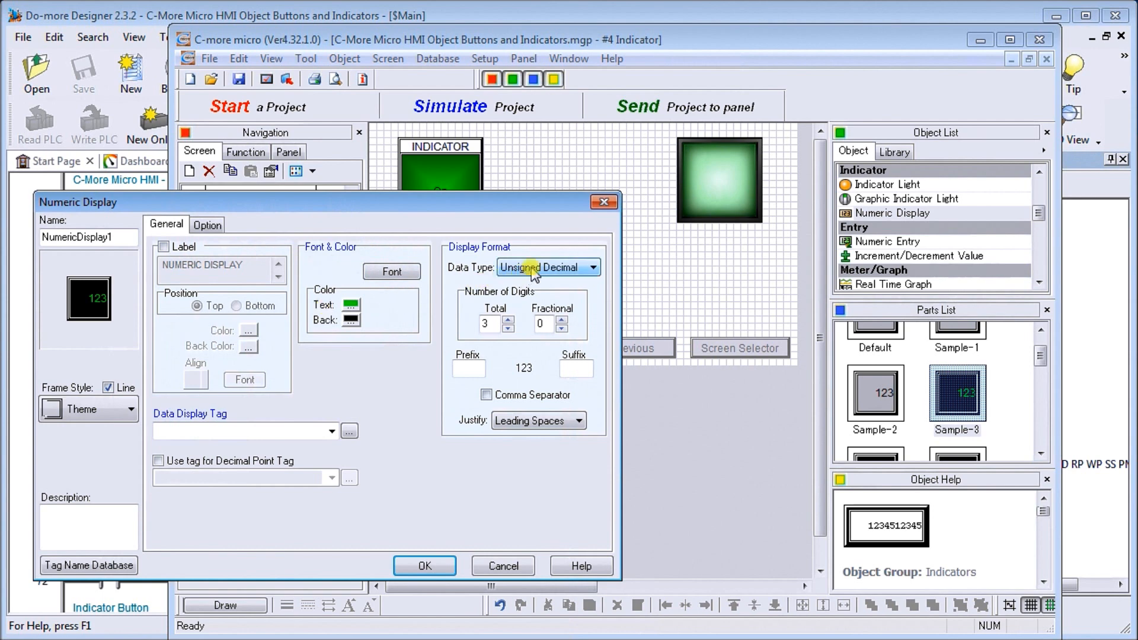
pyautogui.click(509, 320)
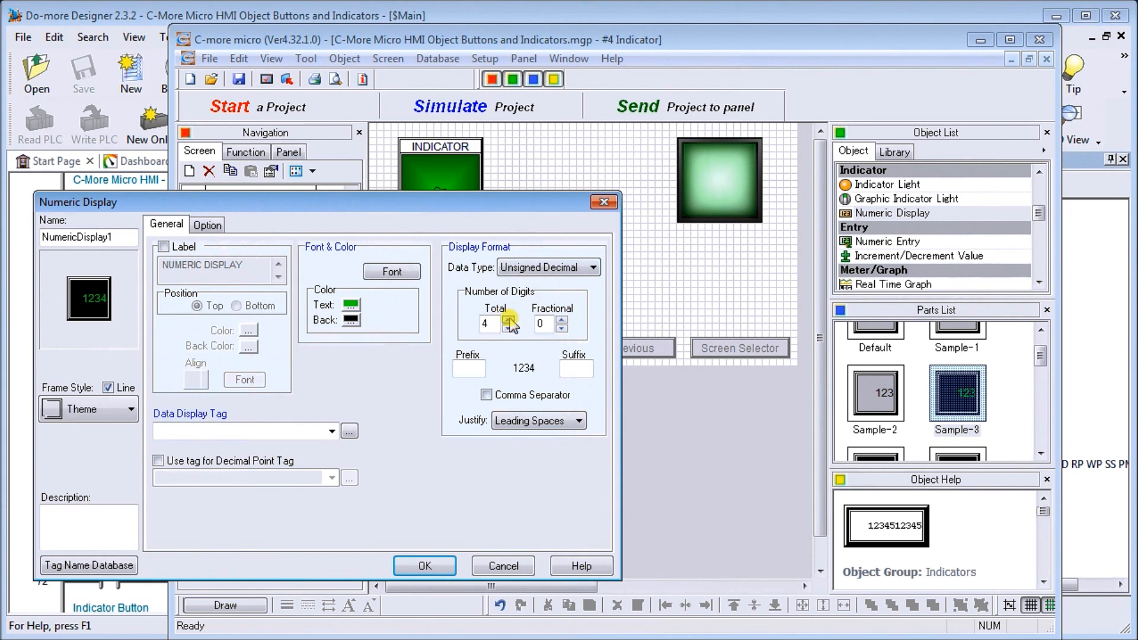
pyautogui.click(562, 320)
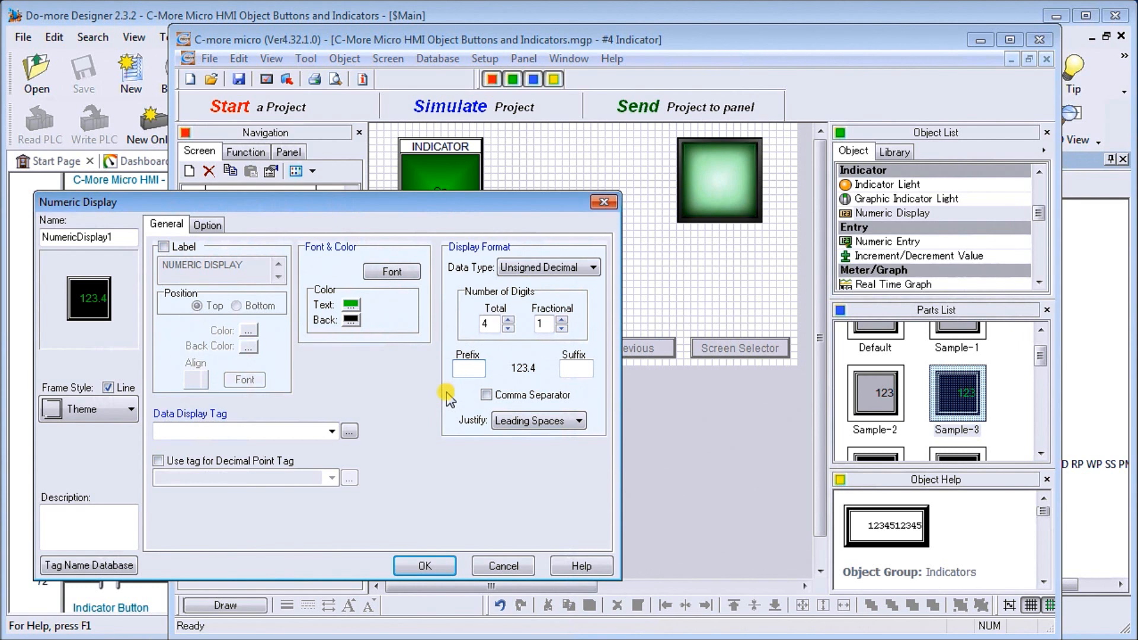
# Step: Give the numeric display the prefix MHR8 and the suffix Units, and assign MHR8 as its data display tag
pyautogui.write('MHR')
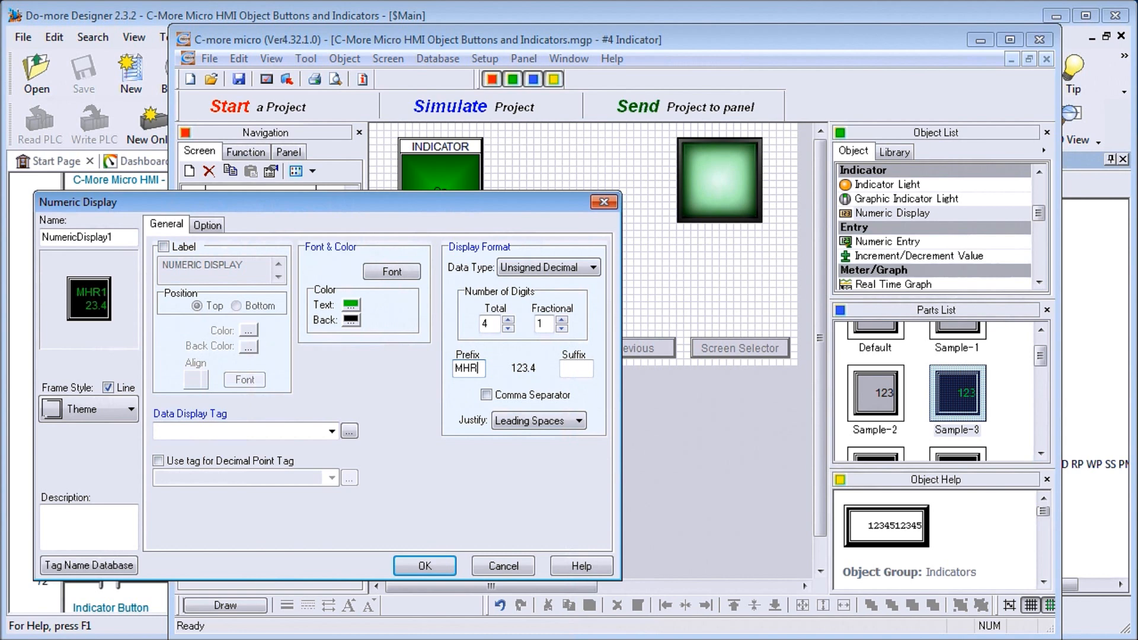
pyautogui.write('8')
pyautogui.press('Tab')
pyautogui.write('U')
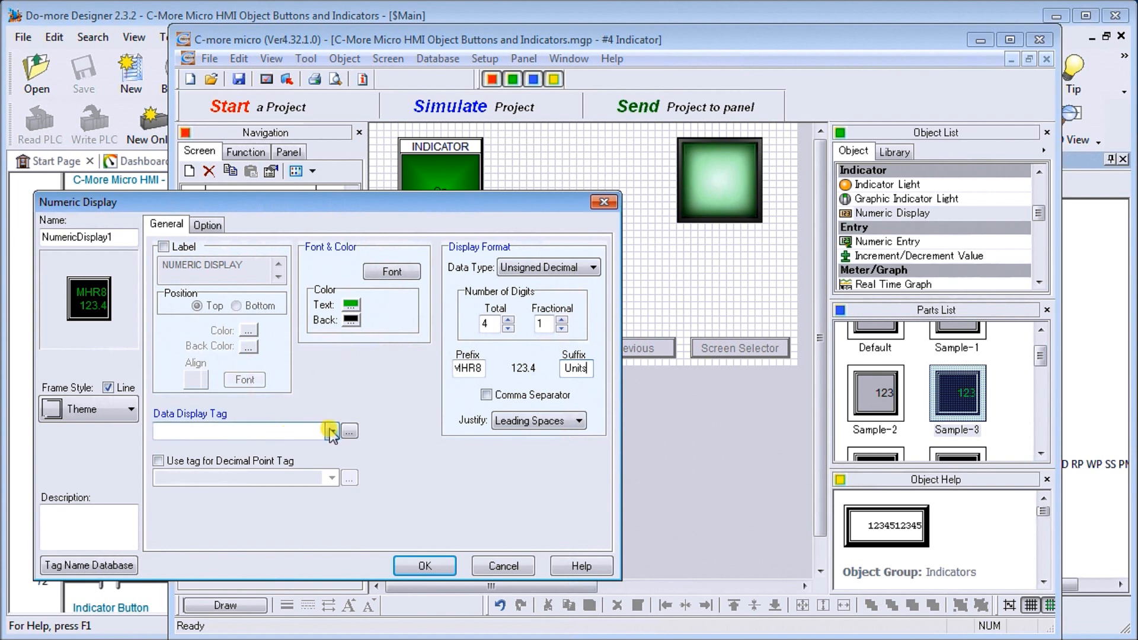
pyautogui.click(331, 433)
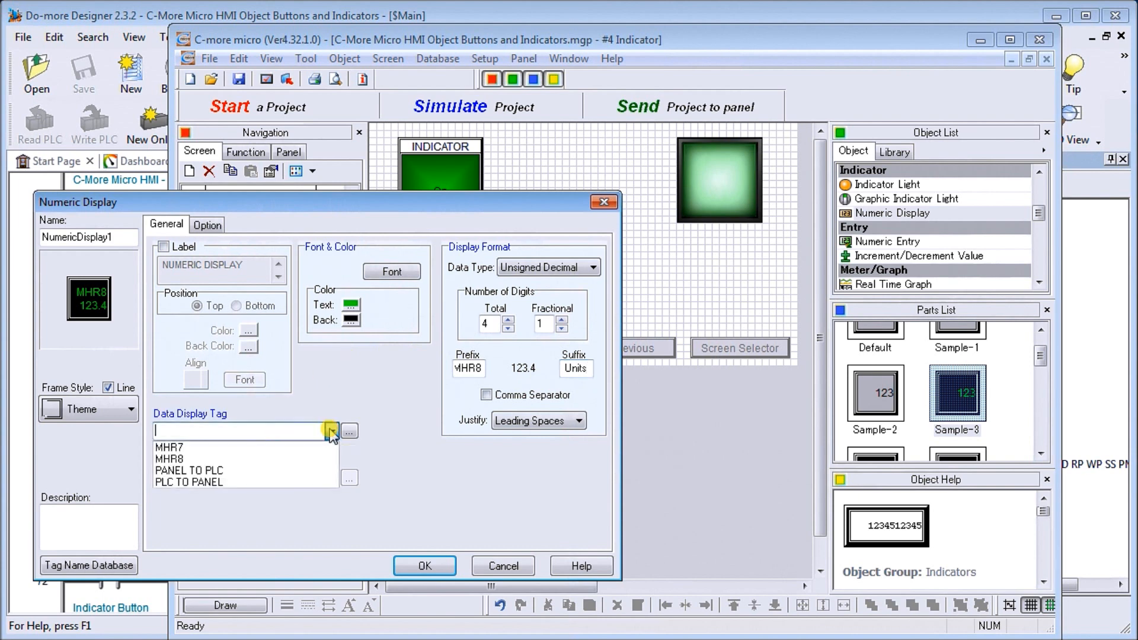
pyautogui.click(199, 460)
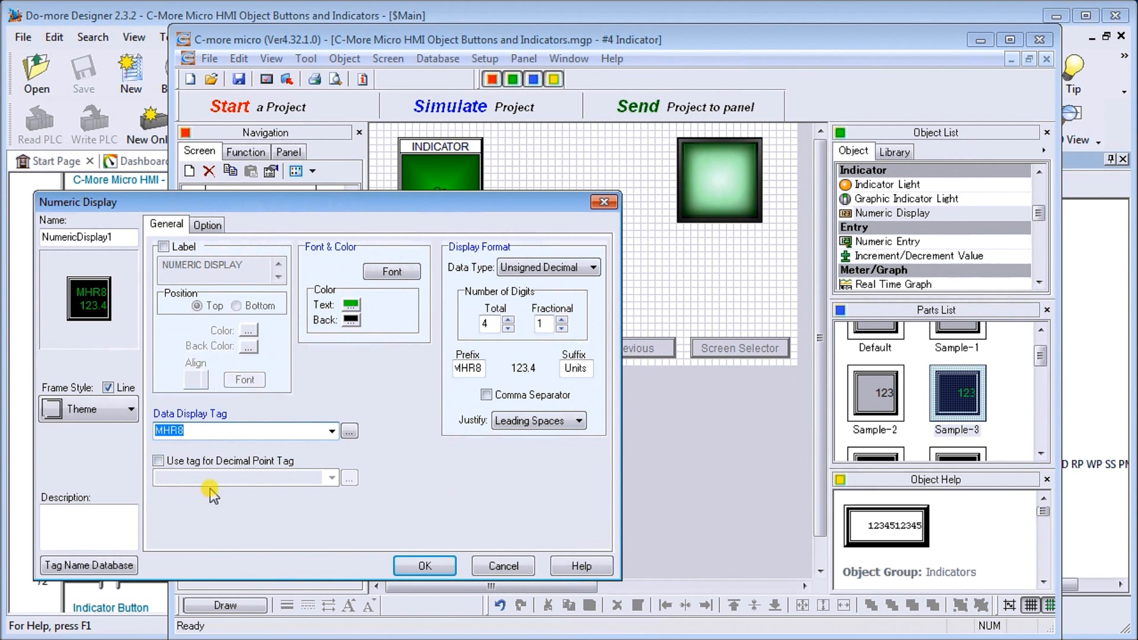
# Step: Set the numeric display's Windows font to size 24 and accept the object's settings
pyautogui.click(389, 276)
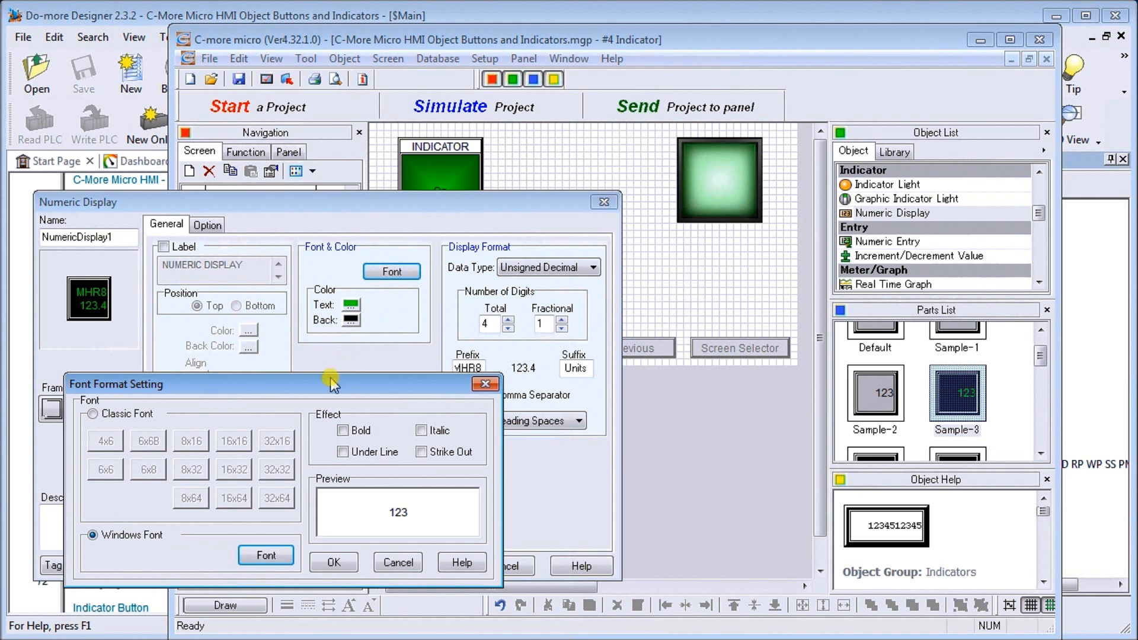
pyautogui.moveTo(322, 391); pyautogui.dragTo(353, 289)
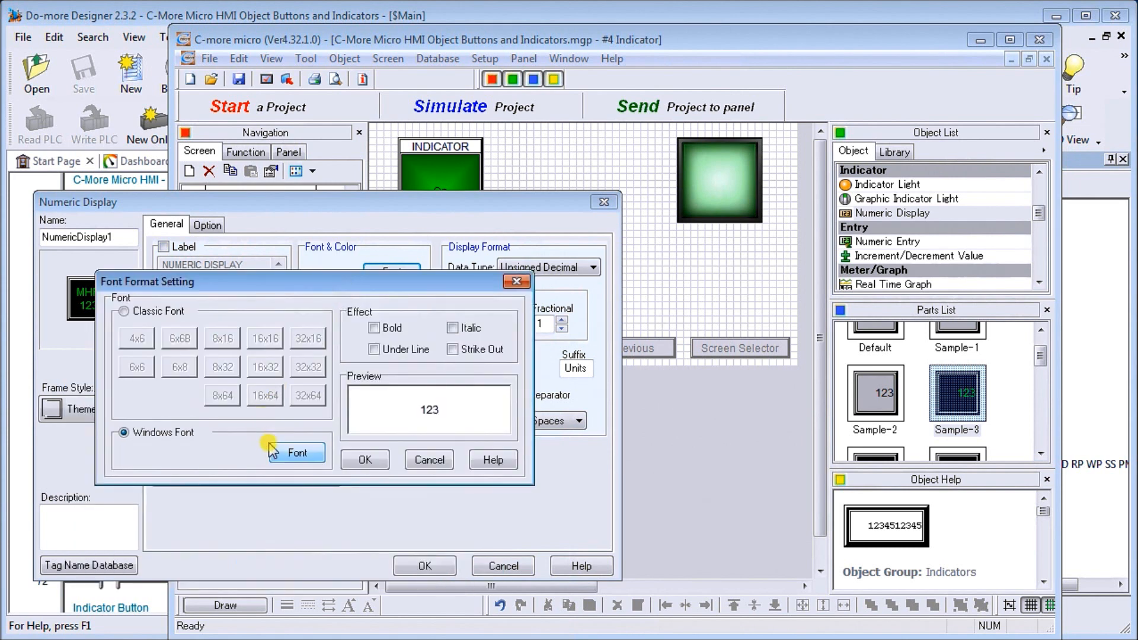
pyautogui.click(298, 453)
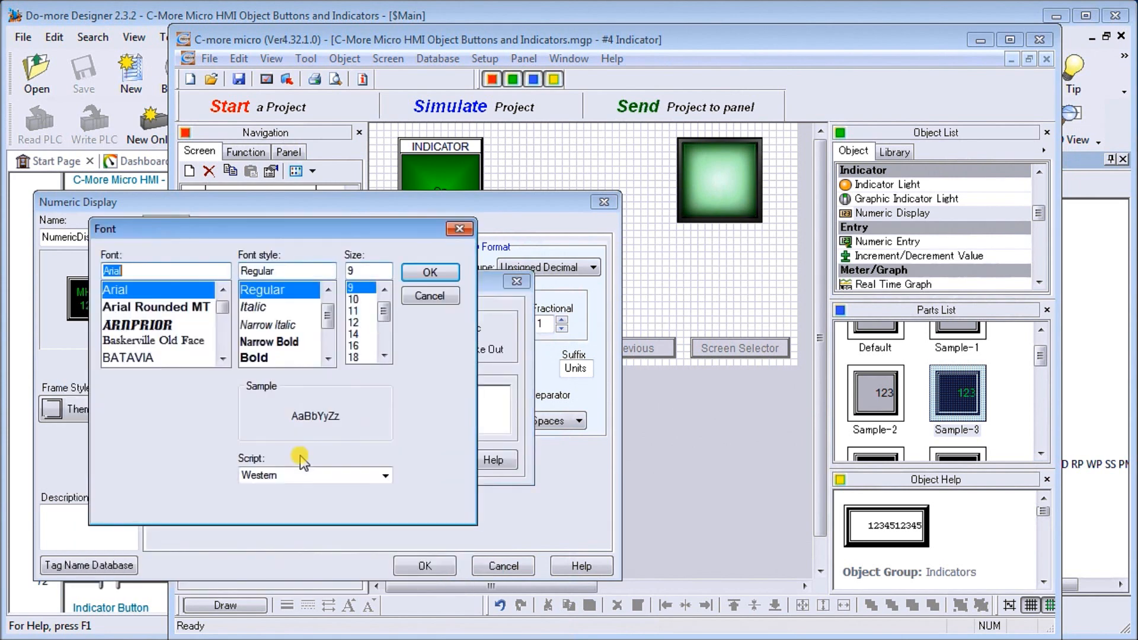
pyautogui.moveTo(384, 311); pyautogui.dragTo(385, 330)
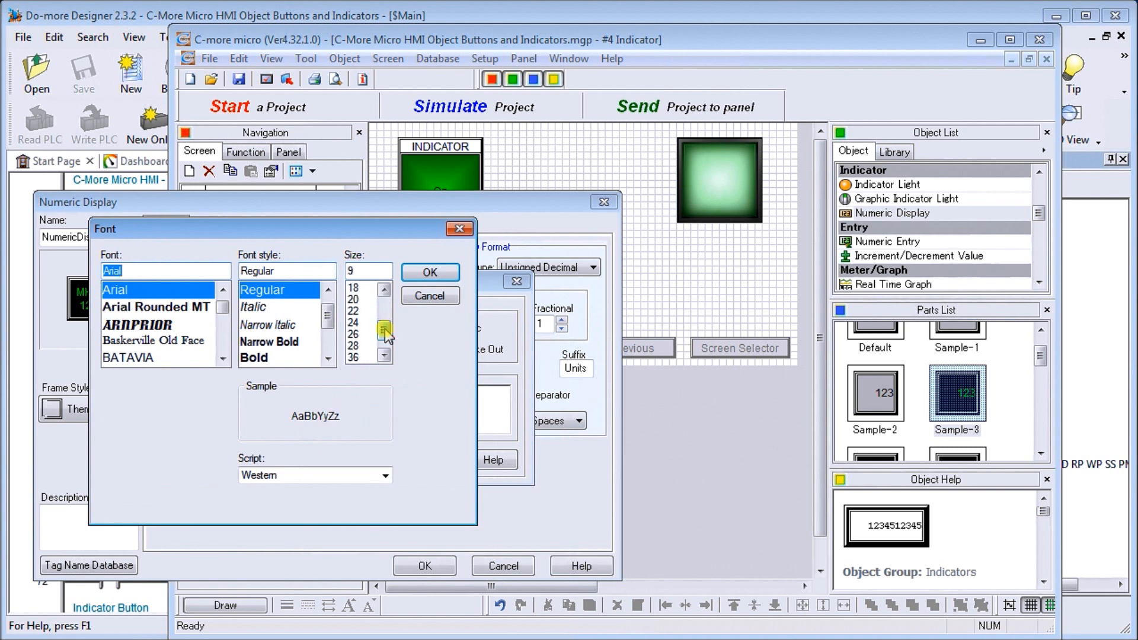
pyautogui.click(354, 323)
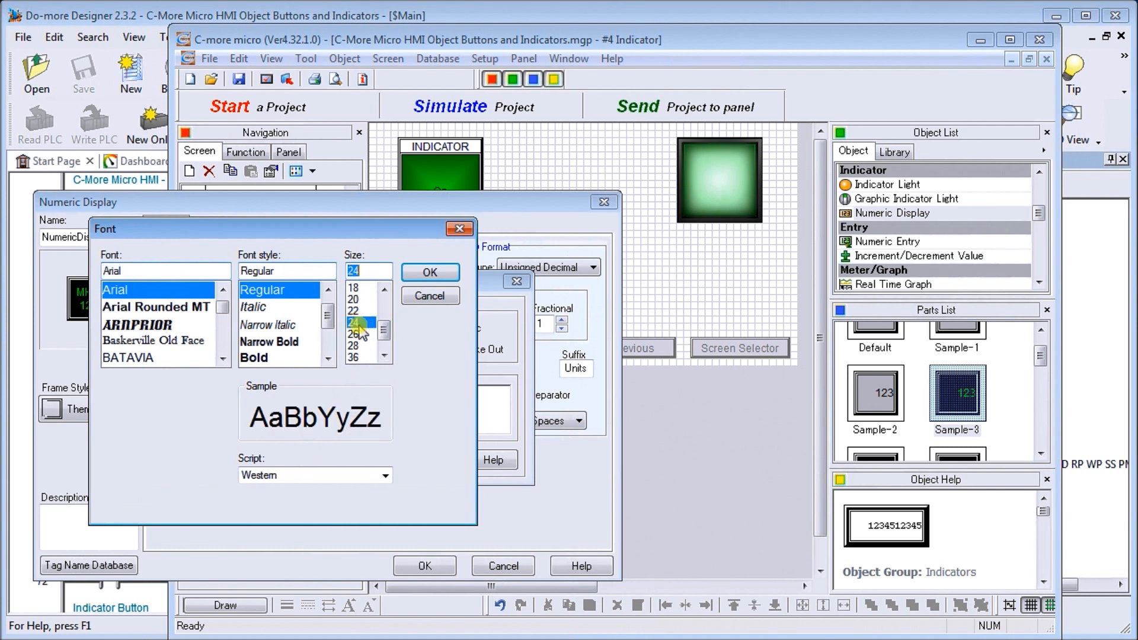
pyautogui.click(430, 274)
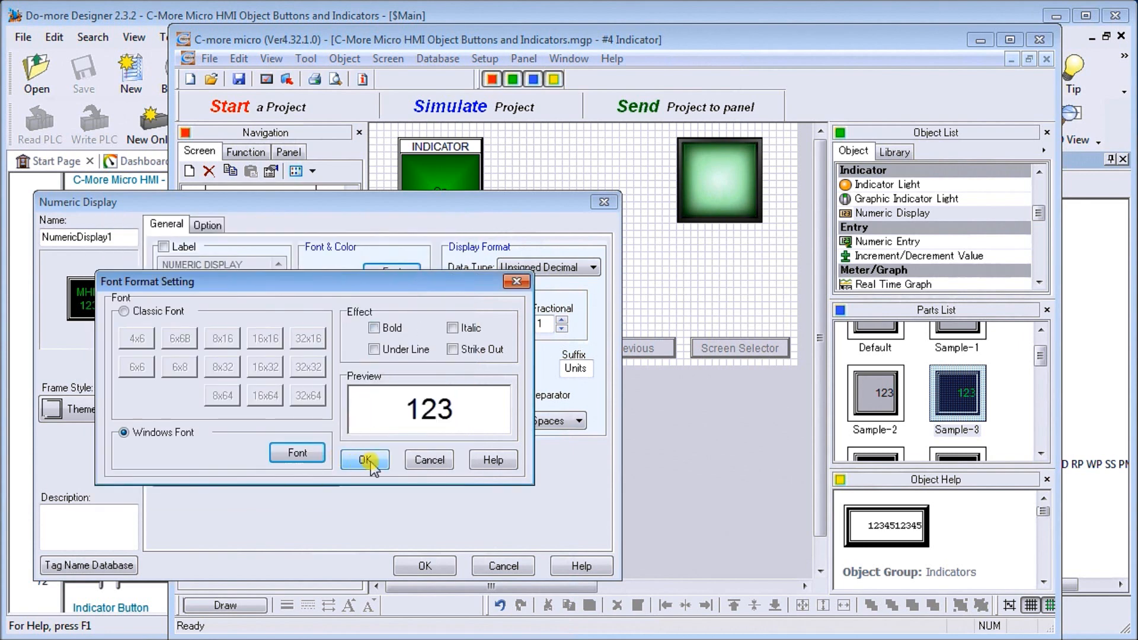
pyautogui.click(370, 462)
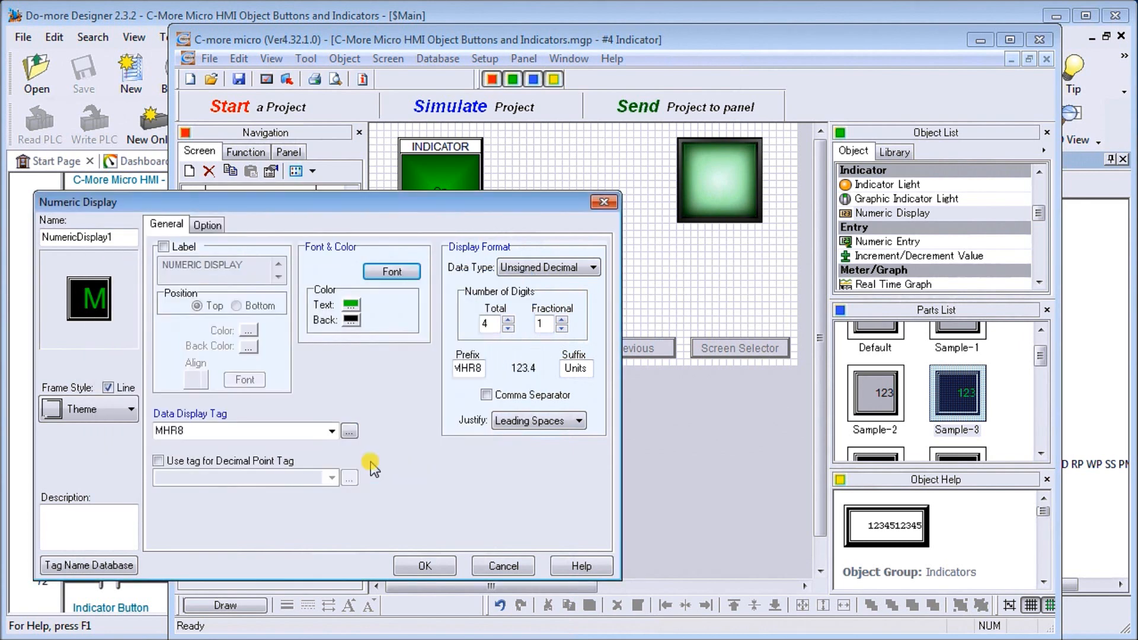
pyautogui.click(425, 567)
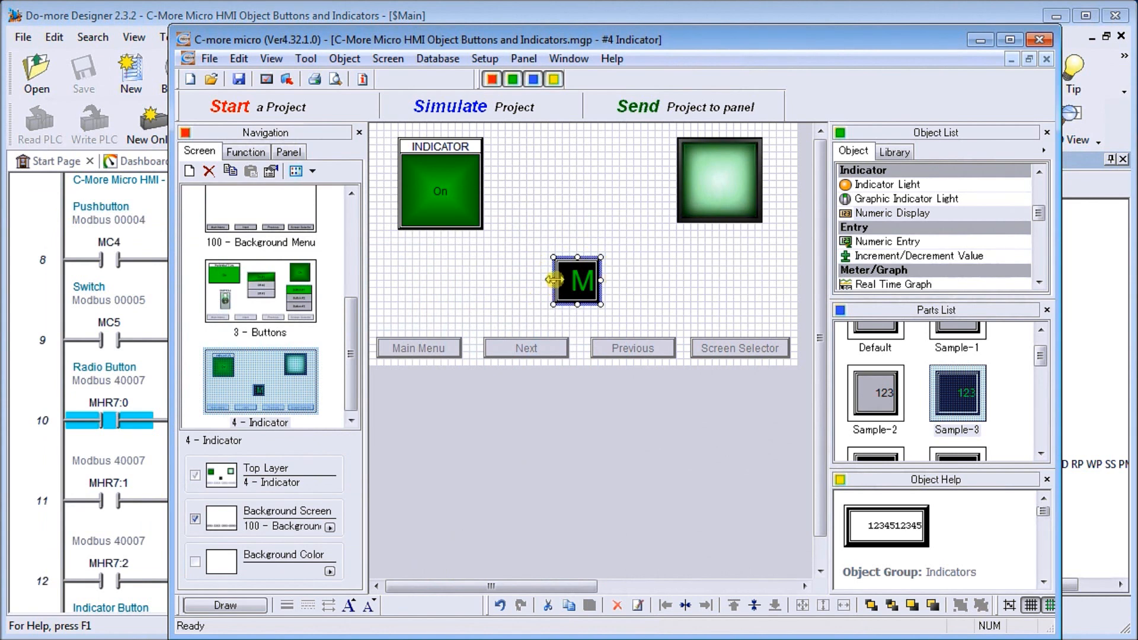
# Step: Widen the numeric display to fit its prefix, value and suffix on one line, and center it below the indicators
pyautogui.moveTo(554, 281); pyautogui.dragTo(424, 277)
pyautogui.moveTo(600, 281); pyautogui.dragTo(726, 280)
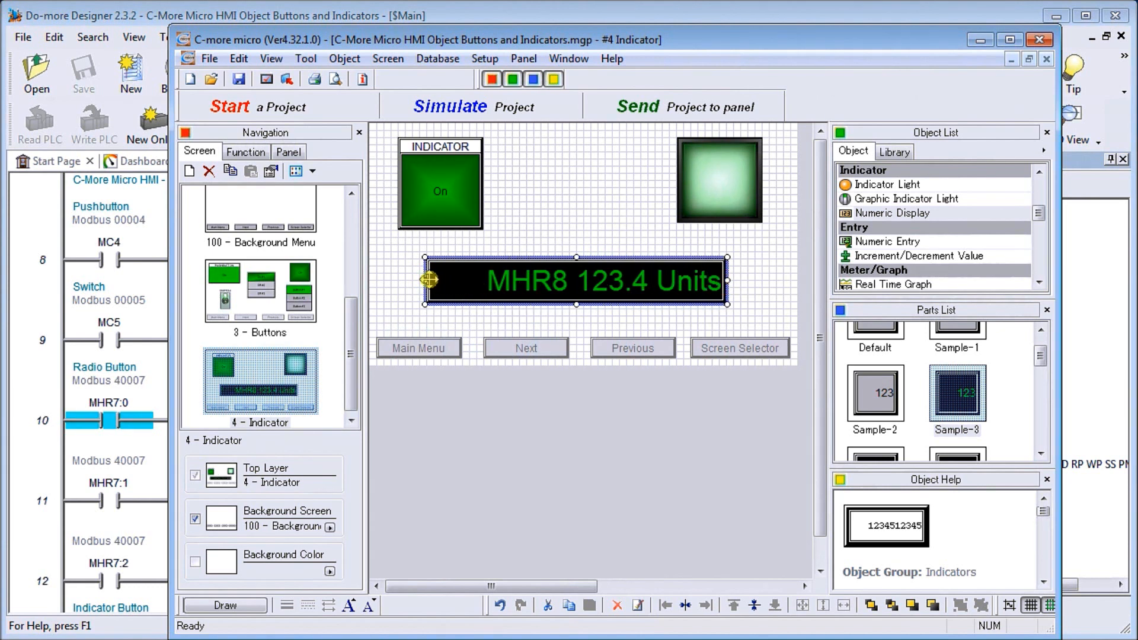
pyautogui.moveTo(423, 281); pyautogui.dragTo(471, 281)
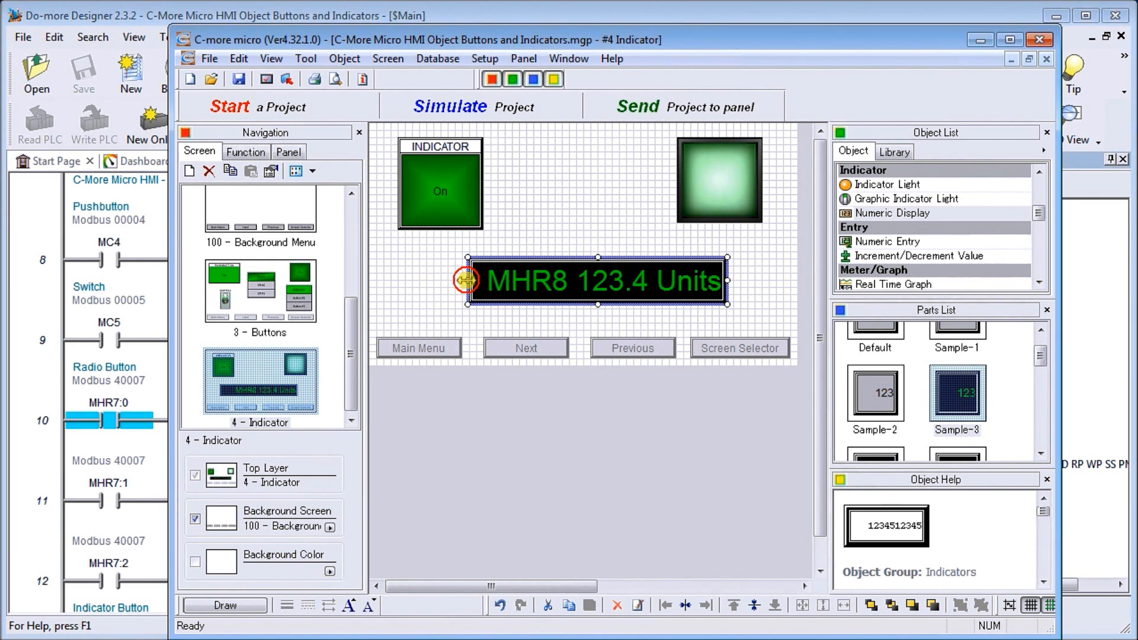
pyautogui.press('Left')
pyautogui.press('Left')
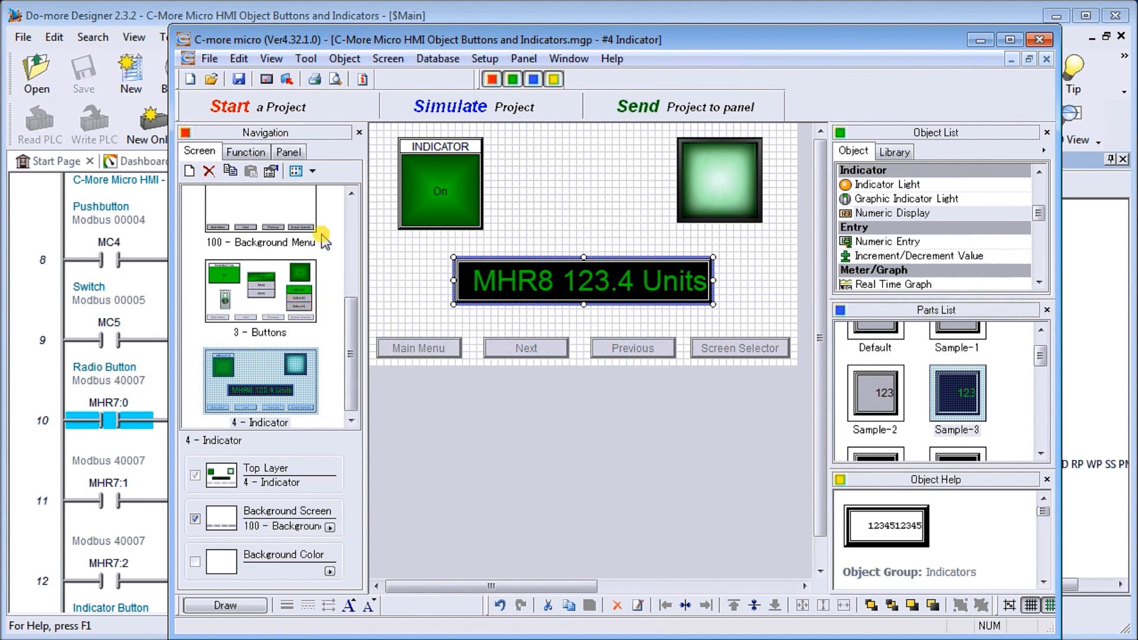
# Step: Save the project and transfer it to the panel over Ethernet at 192.168.1.16
pyautogui.click(680, 112)
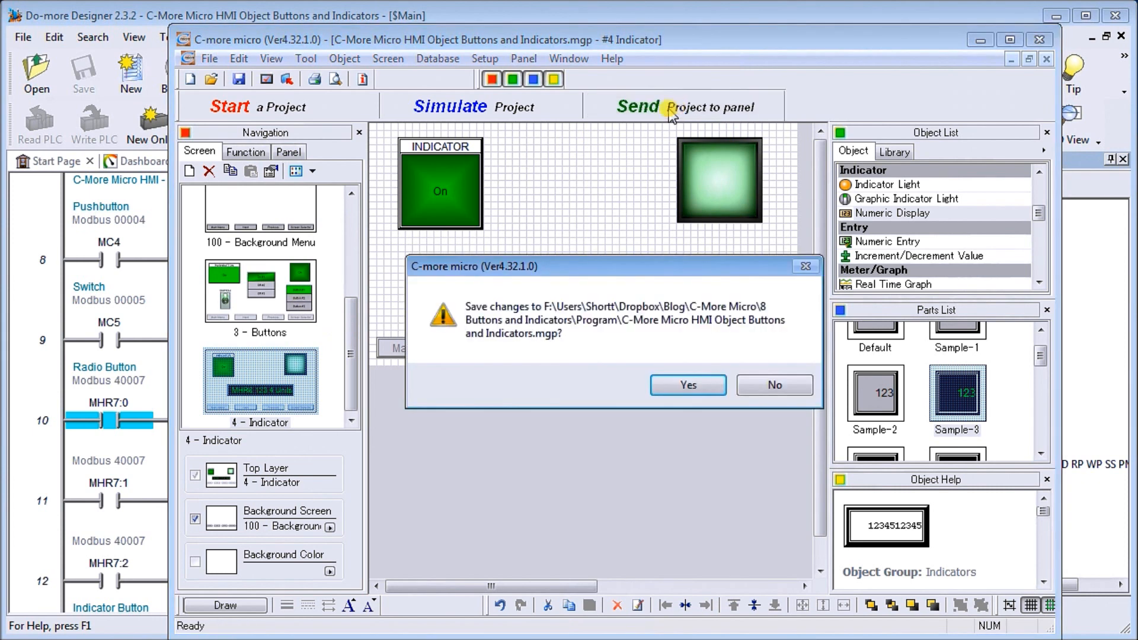
pyautogui.click(689, 386)
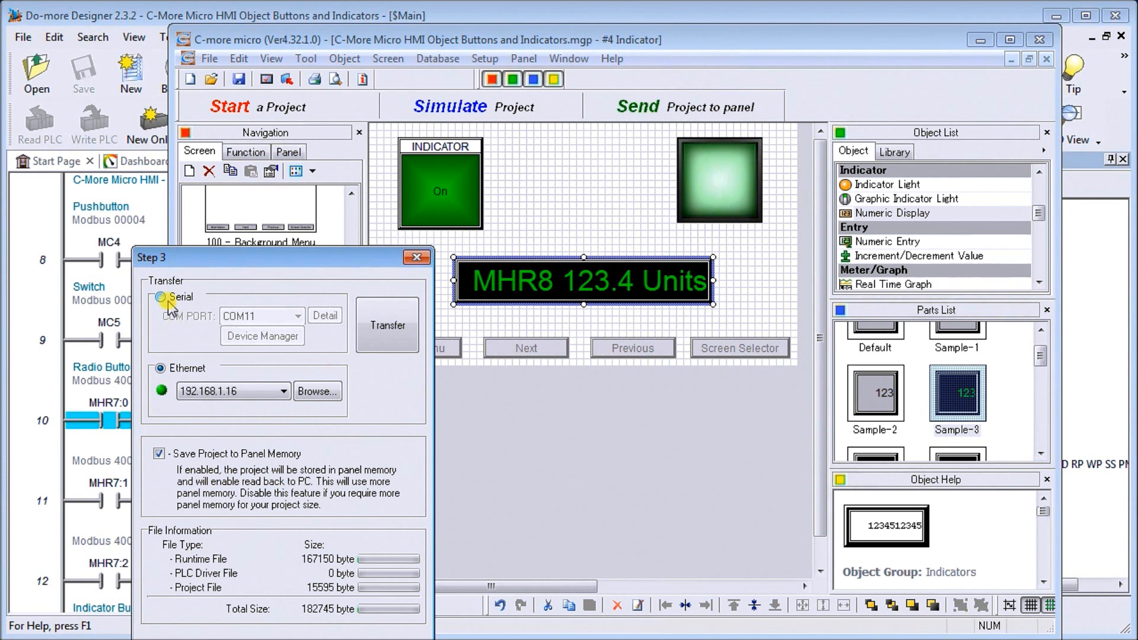
pyautogui.moveTo(227, 267); pyautogui.dragTo(196, 112)
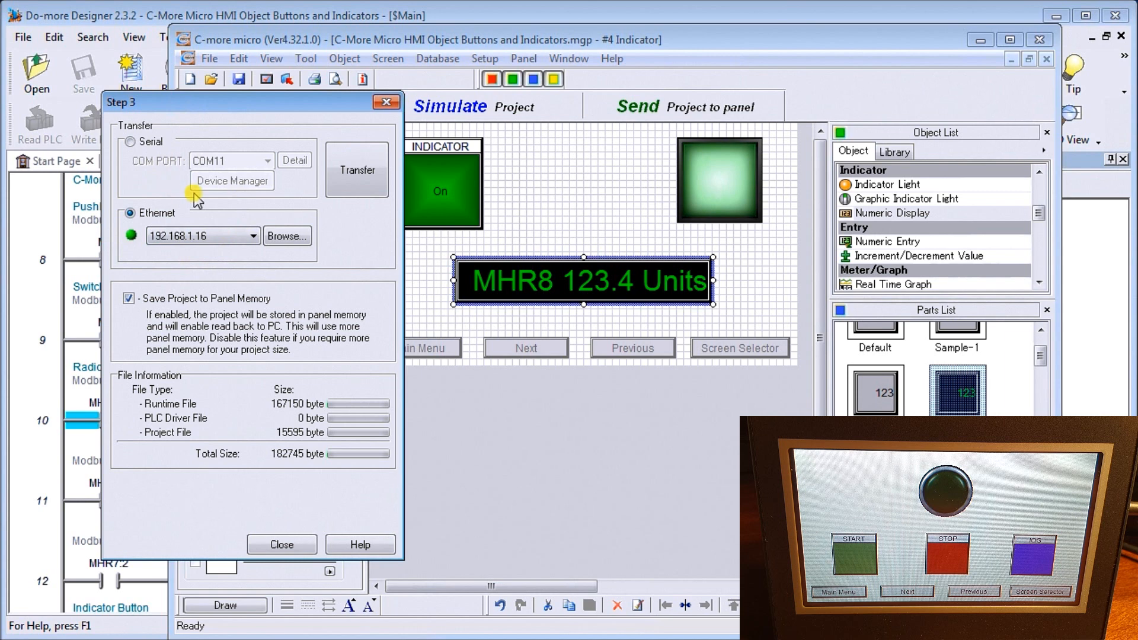
pyautogui.click(352, 173)
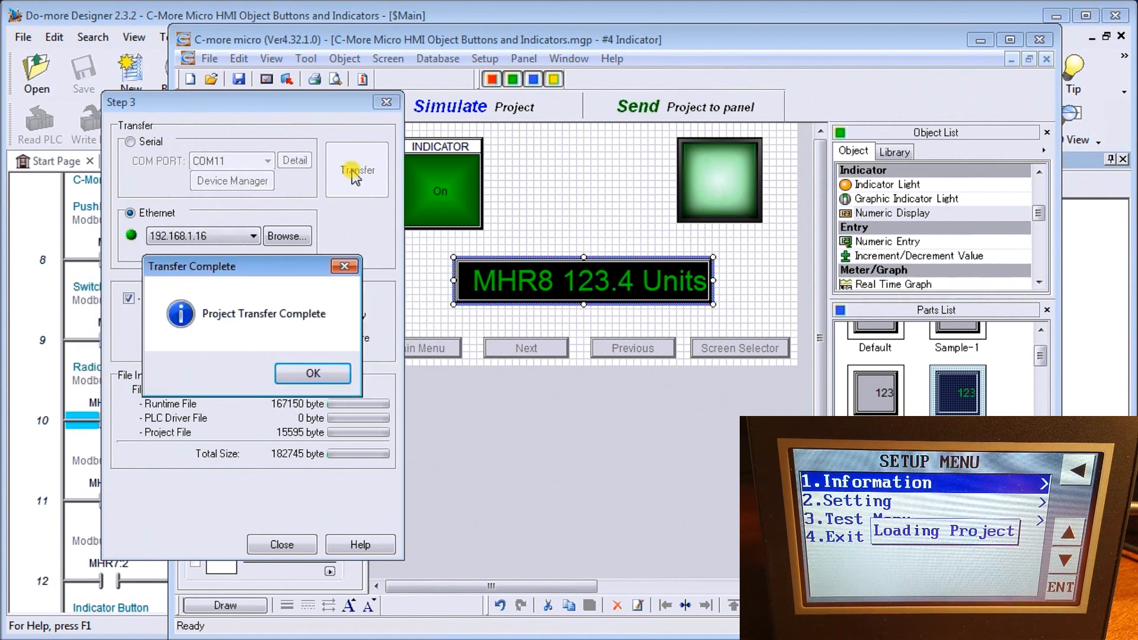
pyautogui.click(327, 374)
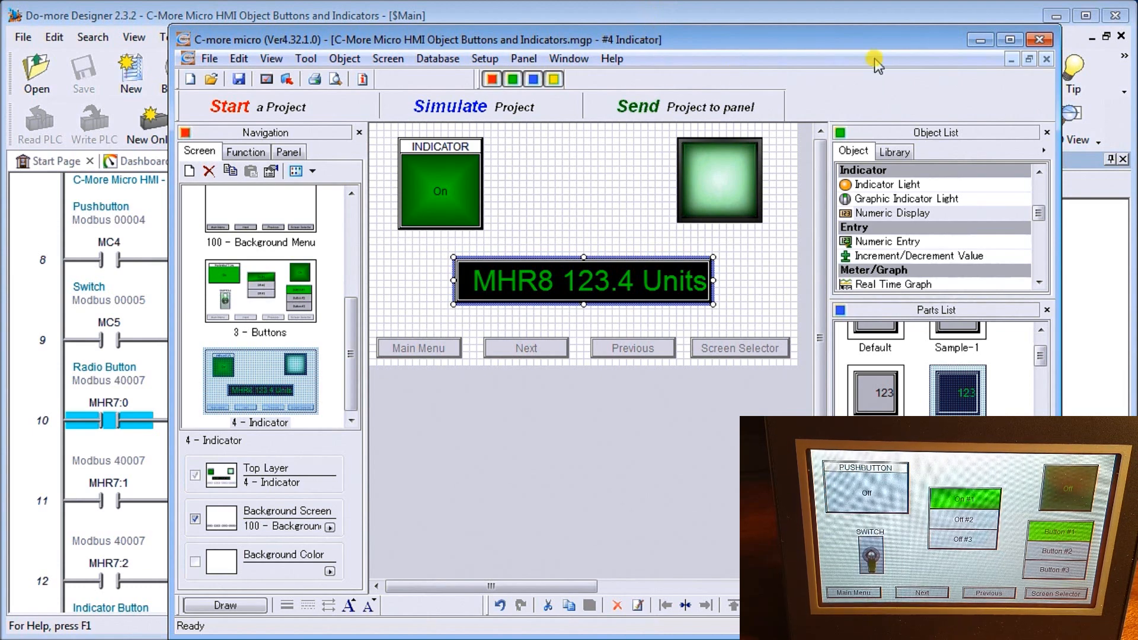
# Step: Switch to Do-more Designer and its simulator to examine the digital outputs and ladder rungs driven by the Buttons screen objects
pyautogui.click(979, 41)
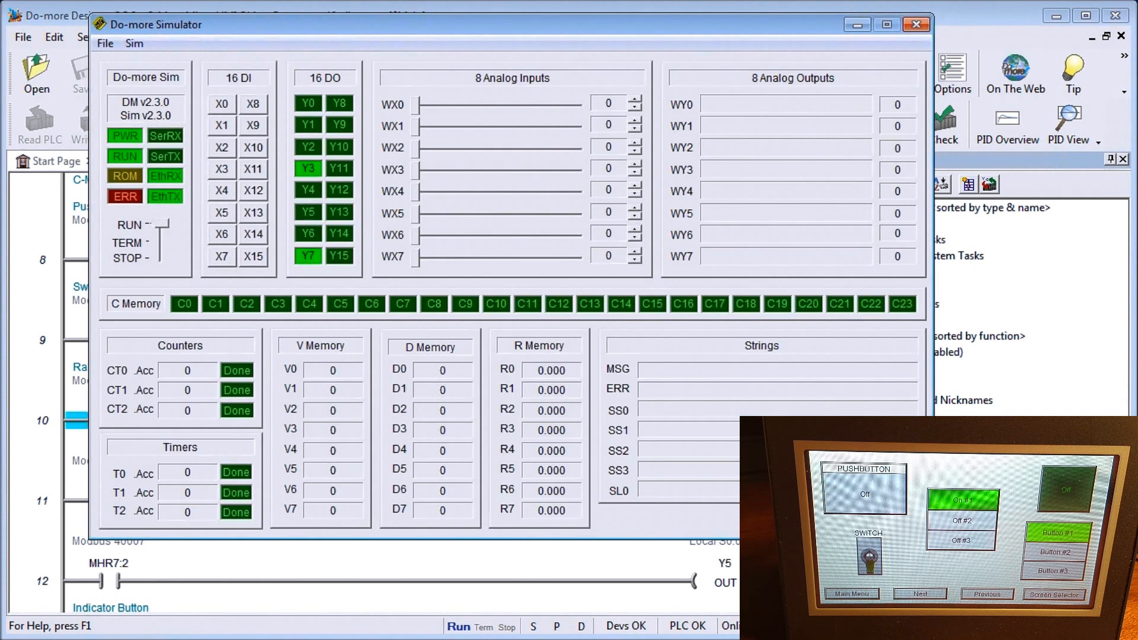
pyautogui.moveTo(160, 226)
pyautogui.mouseDown()
pyautogui.moveTo(164, 255)
pyautogui.moveTo(160, 224)
pyautogui.mouseUp()
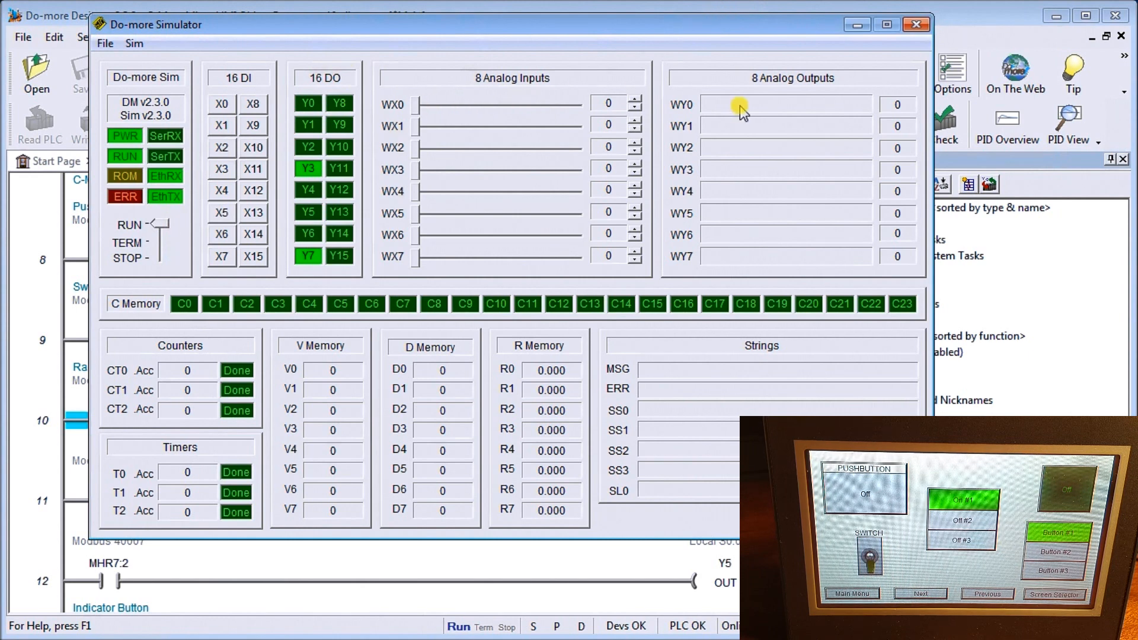
pyautogui.click(726, 9)
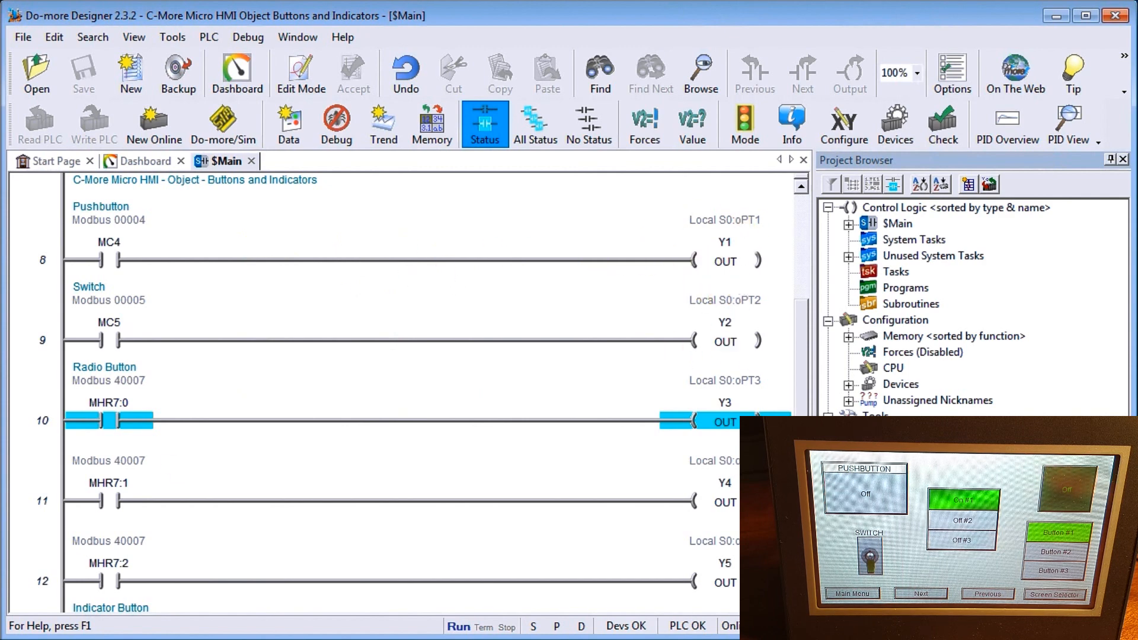
pyautogui.click(234, 639)
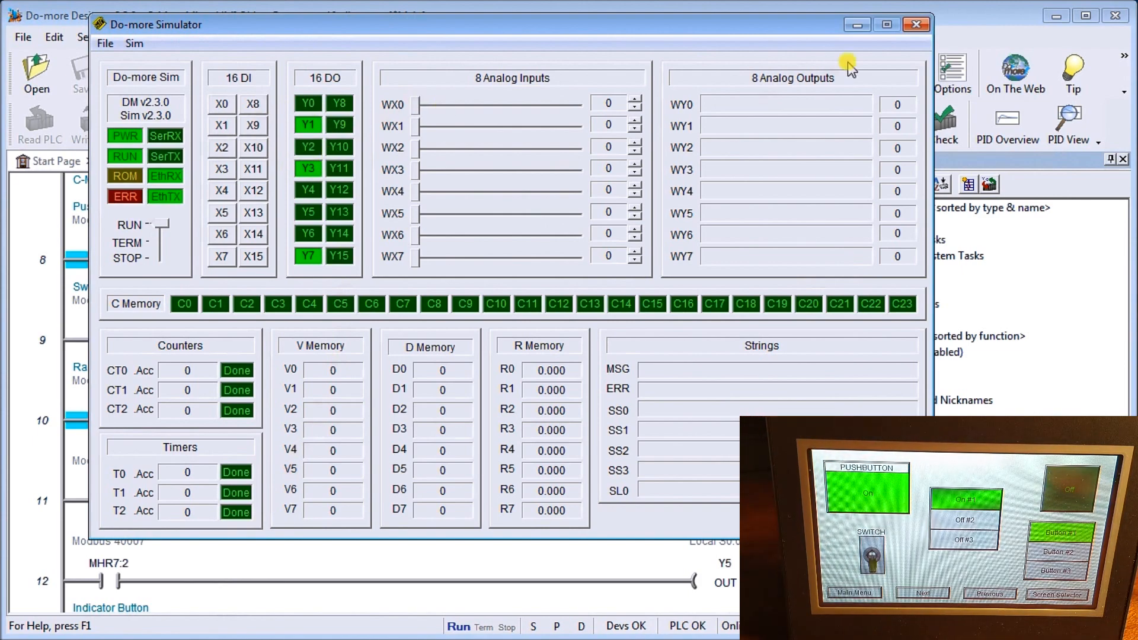
pyautogui.click(917, 24)
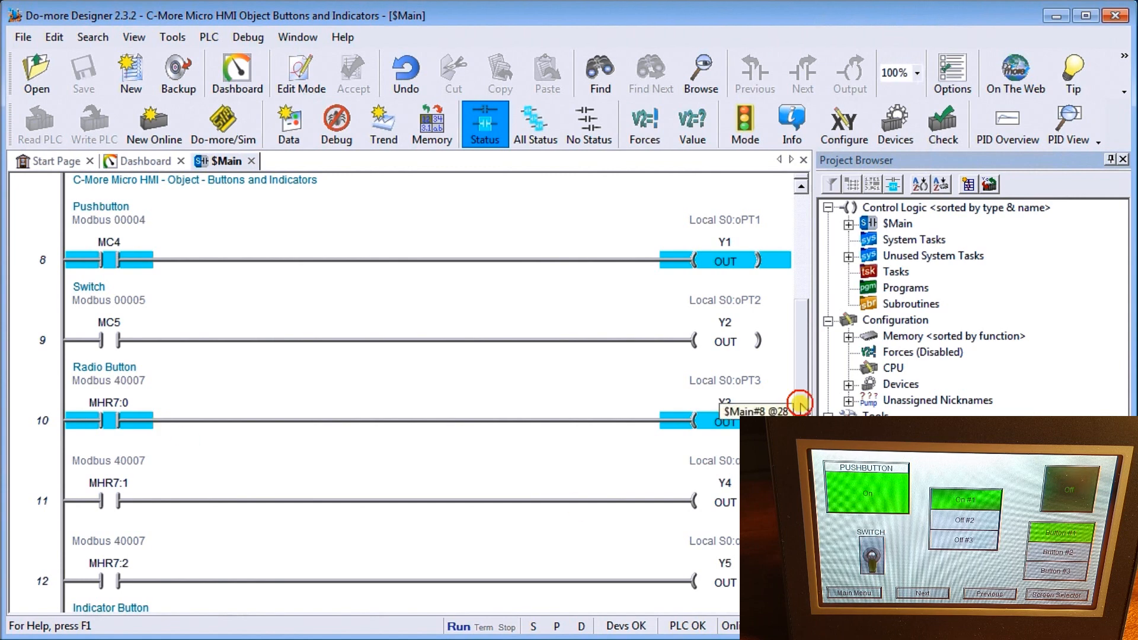
pyautogui.scroll(-3, 794, 399)
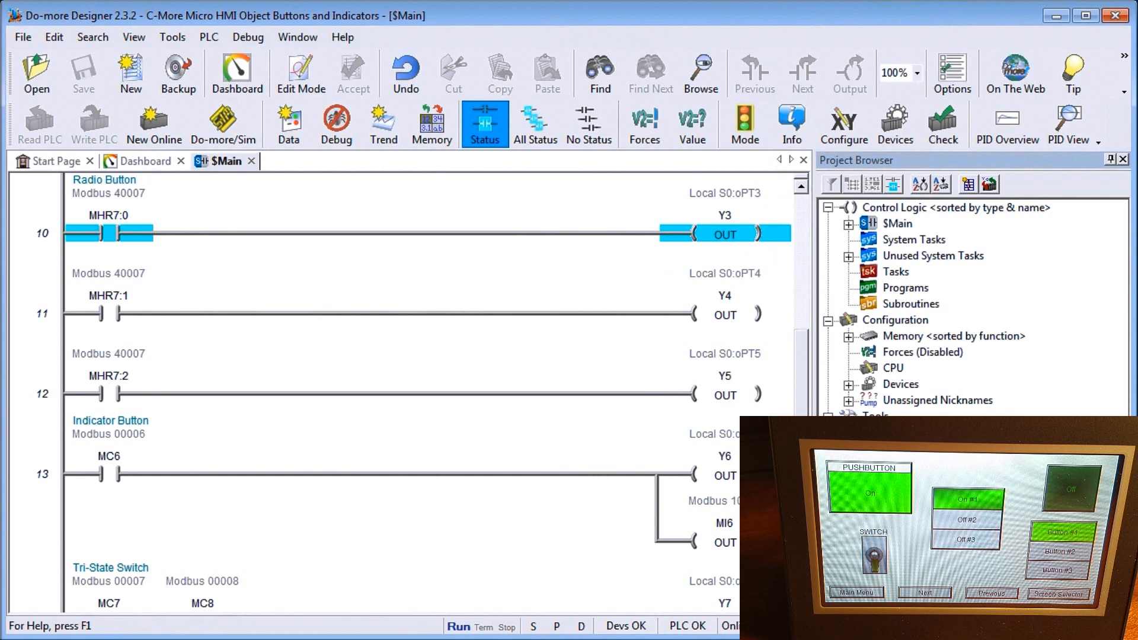
pyautogui.hotkey('alt', 'Tab')
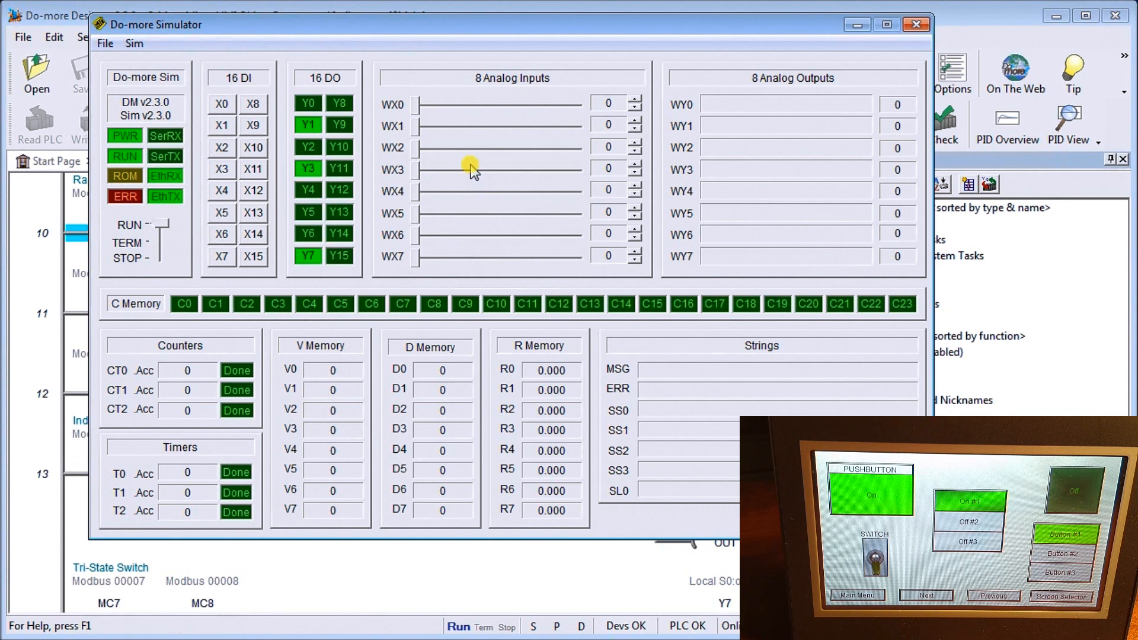
# Step: Examine the Tri-State Switch rungs 14 to 16 in the $Main ladder of Do-more Designer, and return to the Do-more Simulator
pyautogui.click(415, 594)
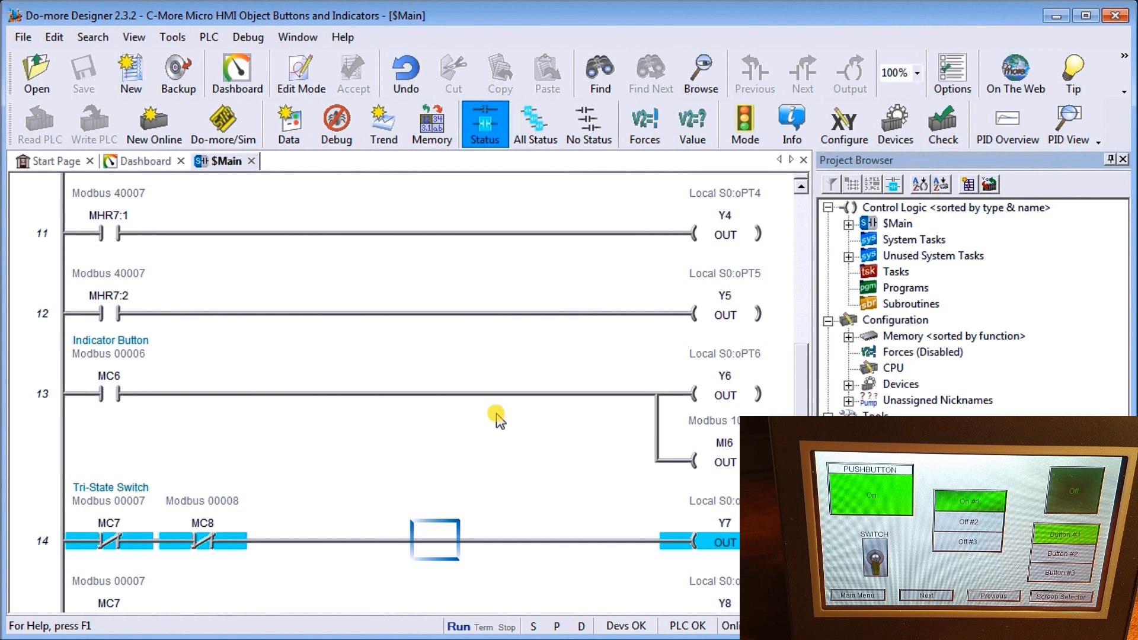
pyautogui.scroll(-2, 498, 420)
pyautogui.scroll(-3, 496, 411)
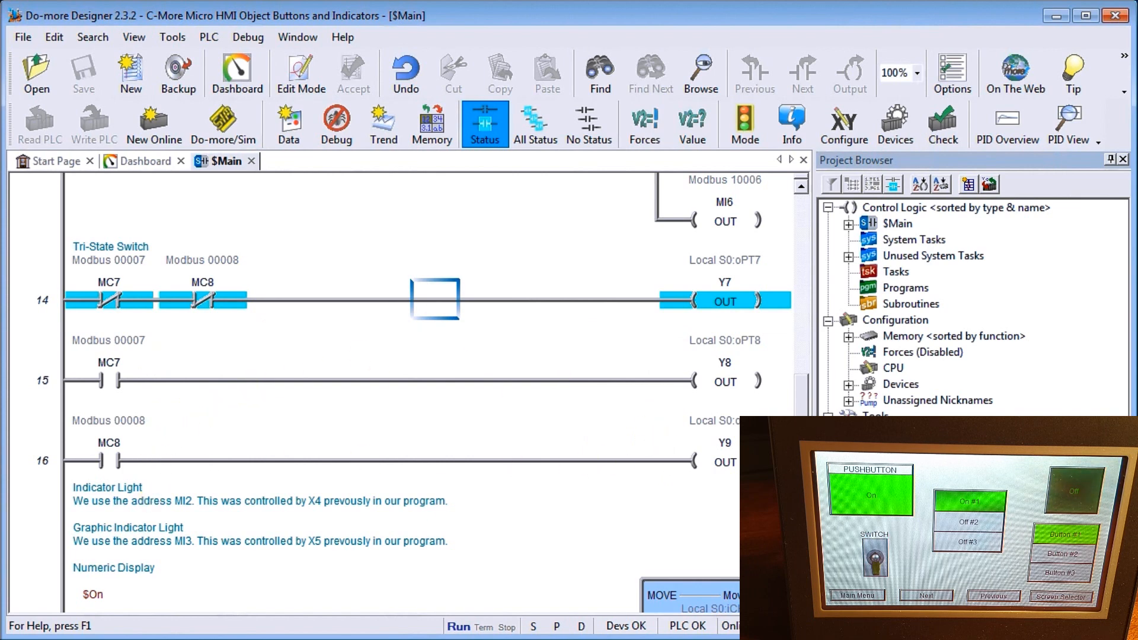
pyautogui.hotkey('alt', 'Tab')
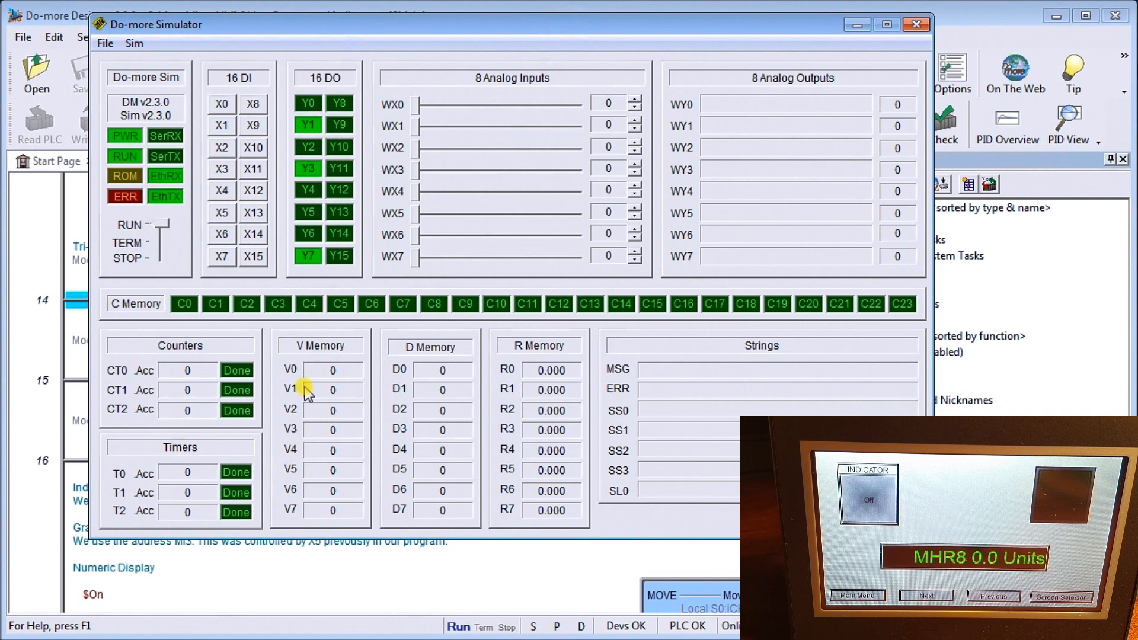
# Step: Switch to Do-more Designer and examine rungs 4 and 5, where inputs X4 and X5 drive indicator bits MI2 and MI3
pyautogui.click(32, 243)
pyautogui.click(153, 347)
pyautogui.click(149, 283)
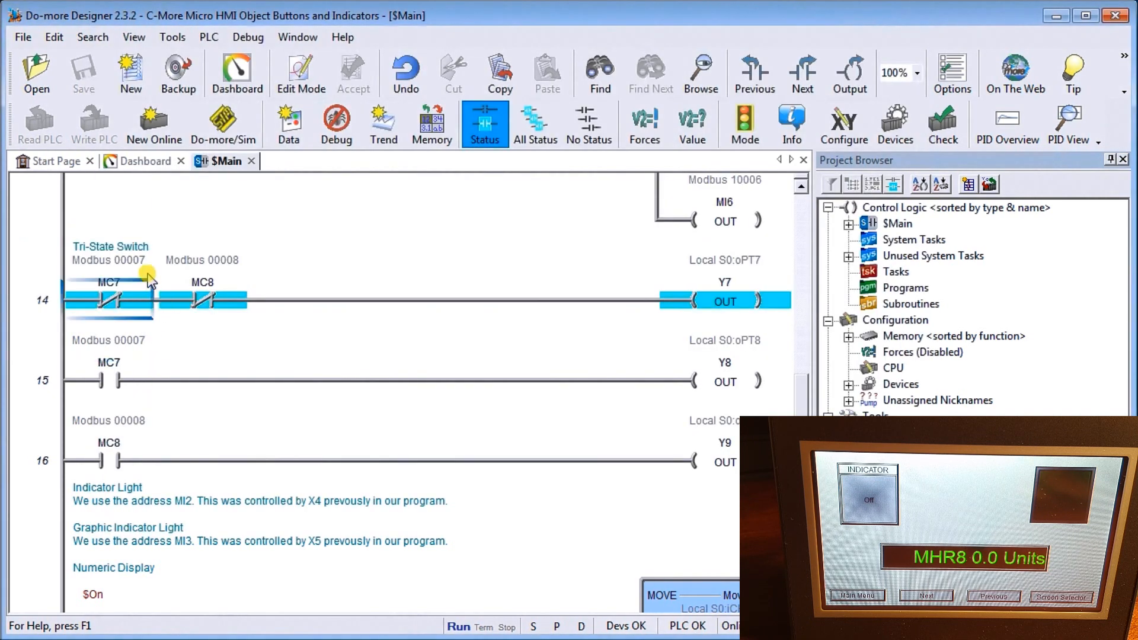
pyautogui.scroll(10, 408, 401)
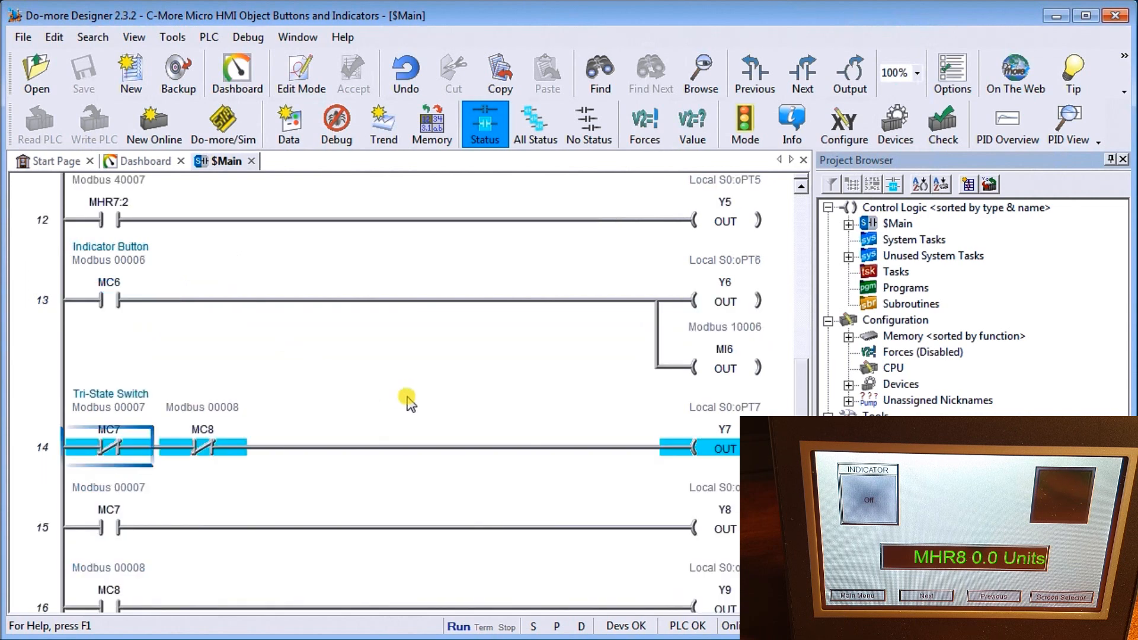
pyautogui.scroll(9, 407, 401)
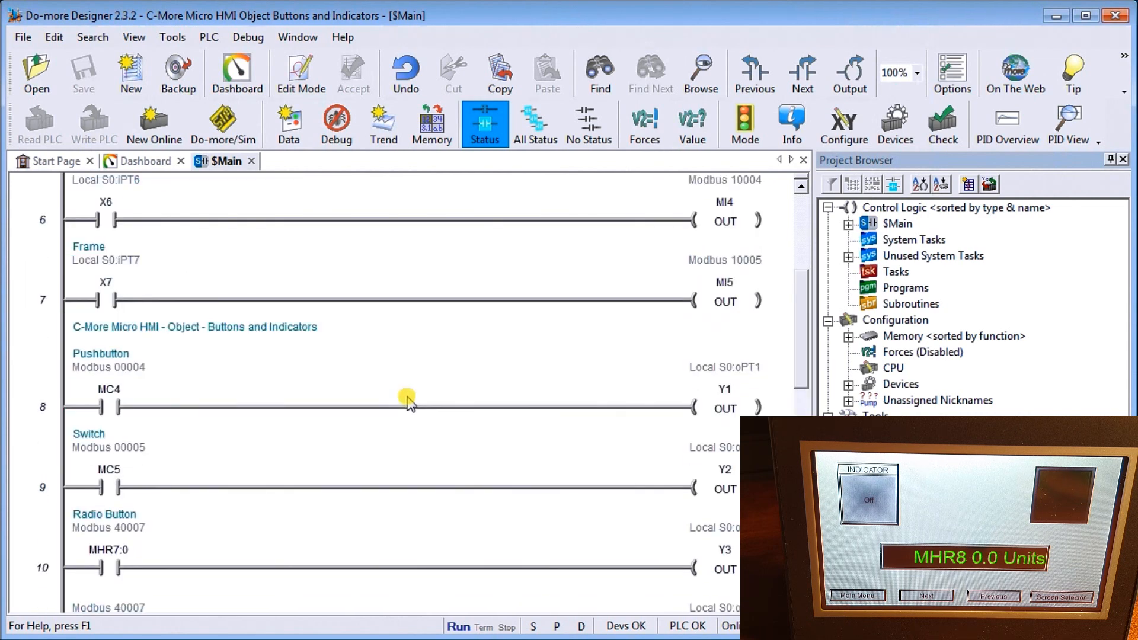
pyautogui.scroll(5, 408, 401)
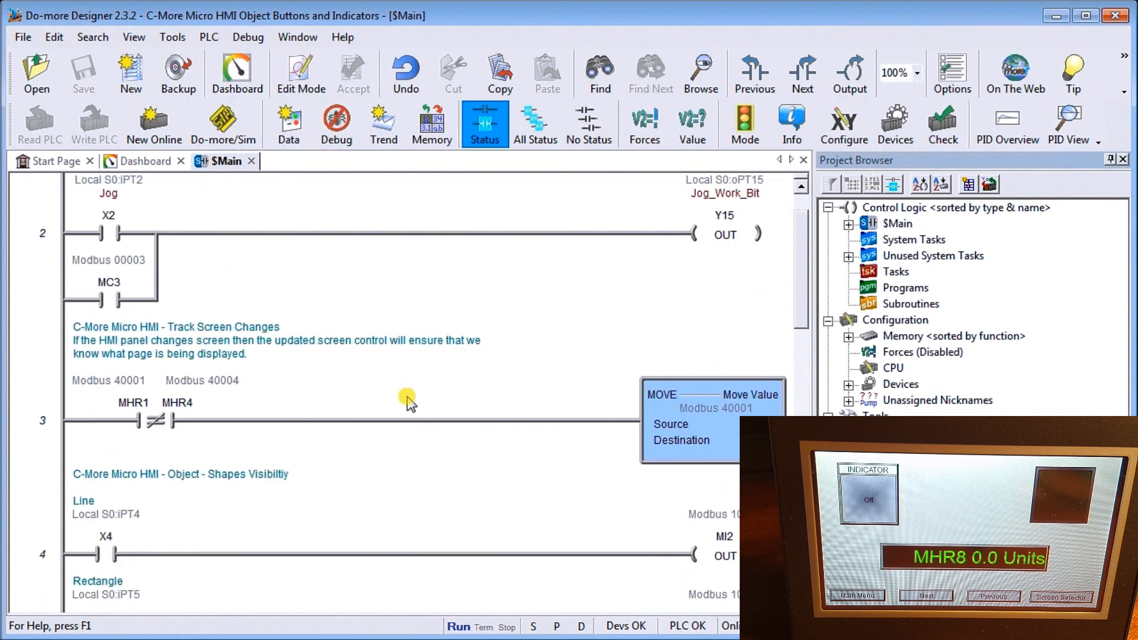
pyautogui.scroll(-2, 408, 401)
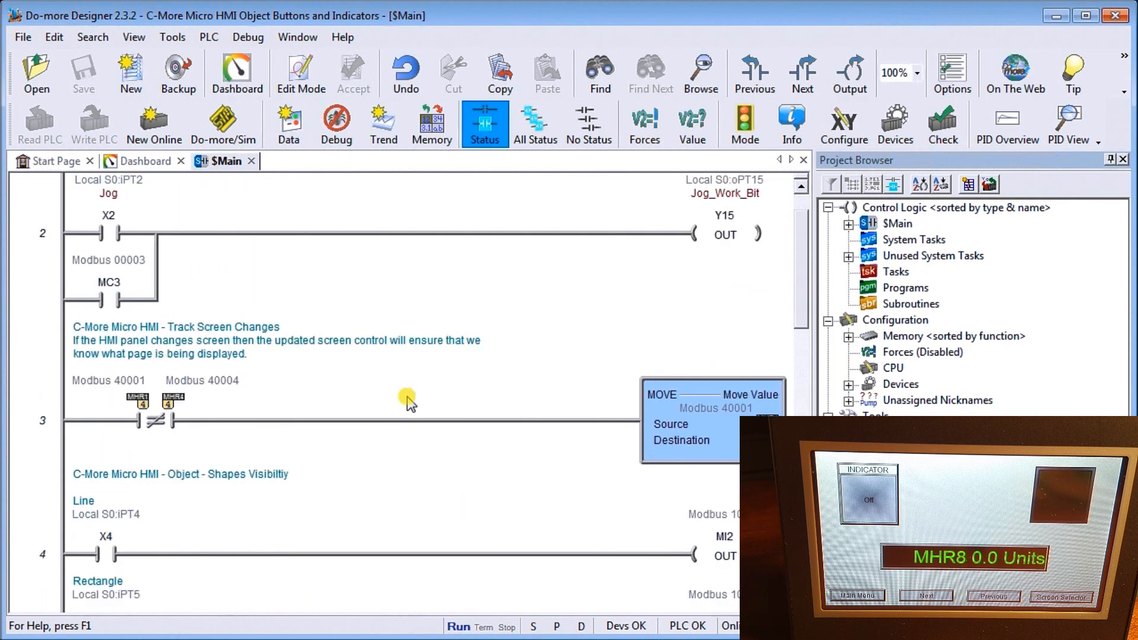
pyautogui.scroll(-3, 408, 400)
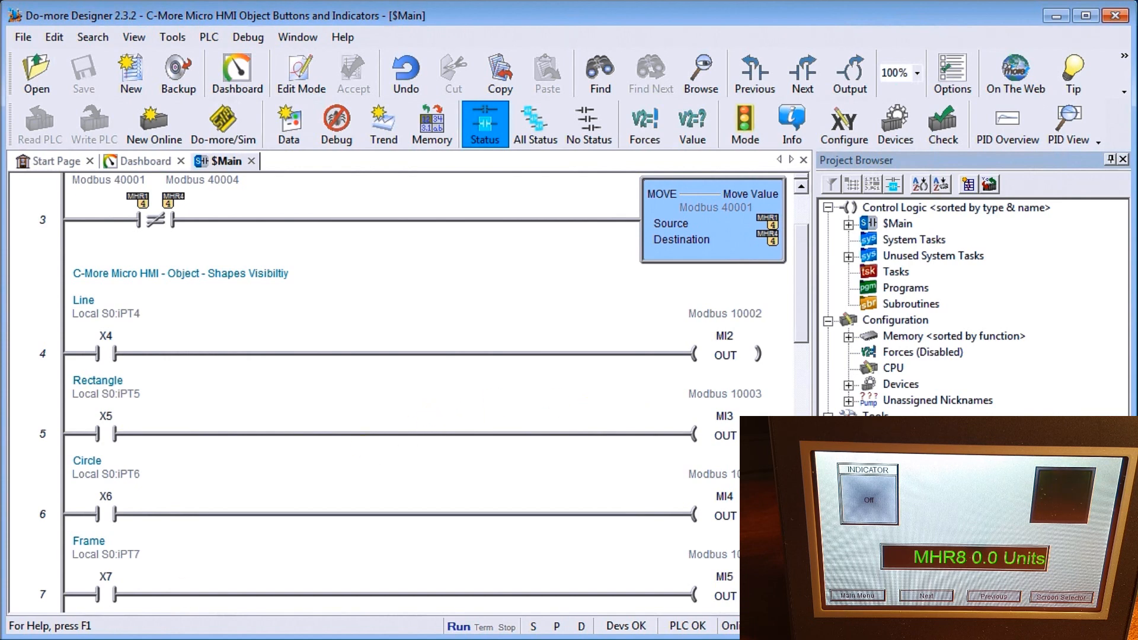
# Step: Switch to the Do-more Simulator and toggle digital input X4 on and off to test the panel's indicator light
pyautogui.hotkey('alt', 'Tab')
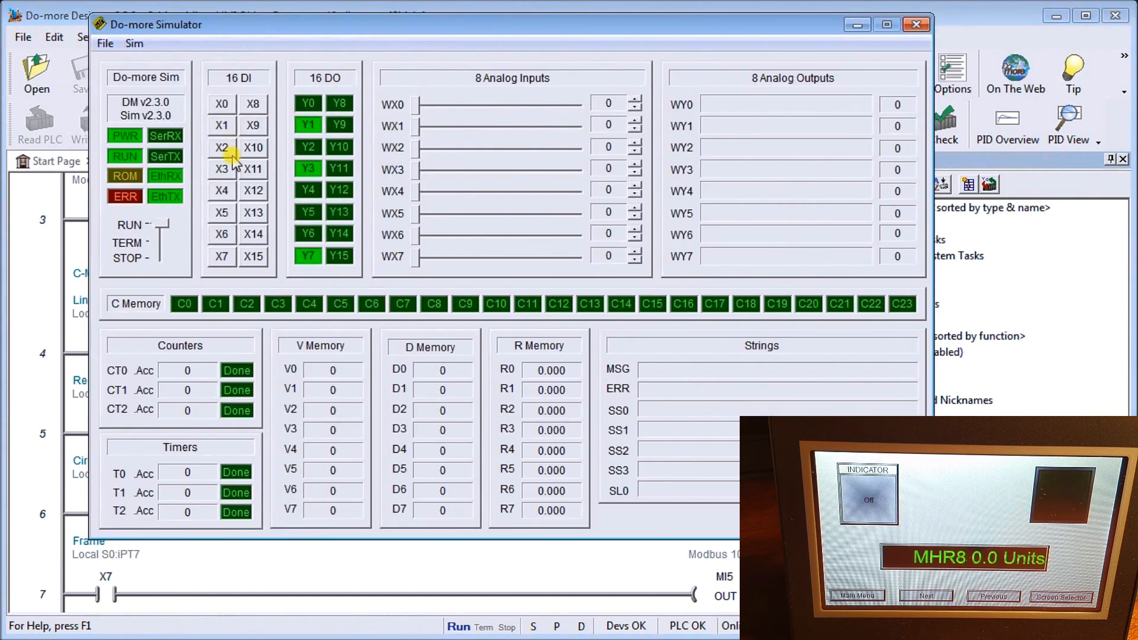
pyautogui.click(223, 191)
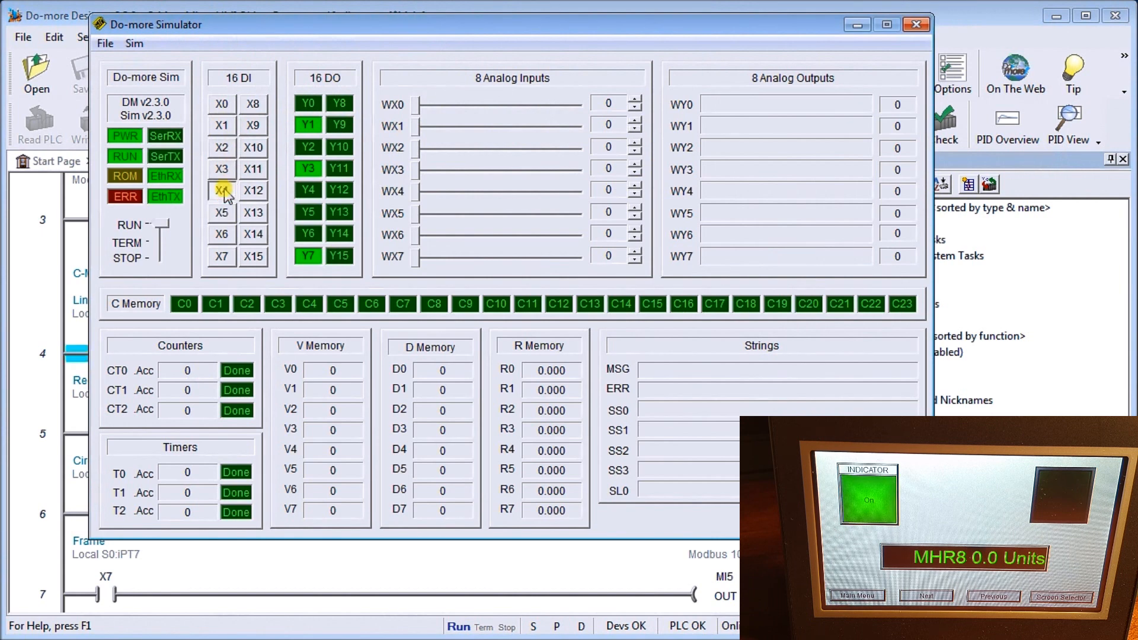
pyautogui.click(226, 196)
pyautogui.click(225, 192)
pyautogui.click(226, 193)
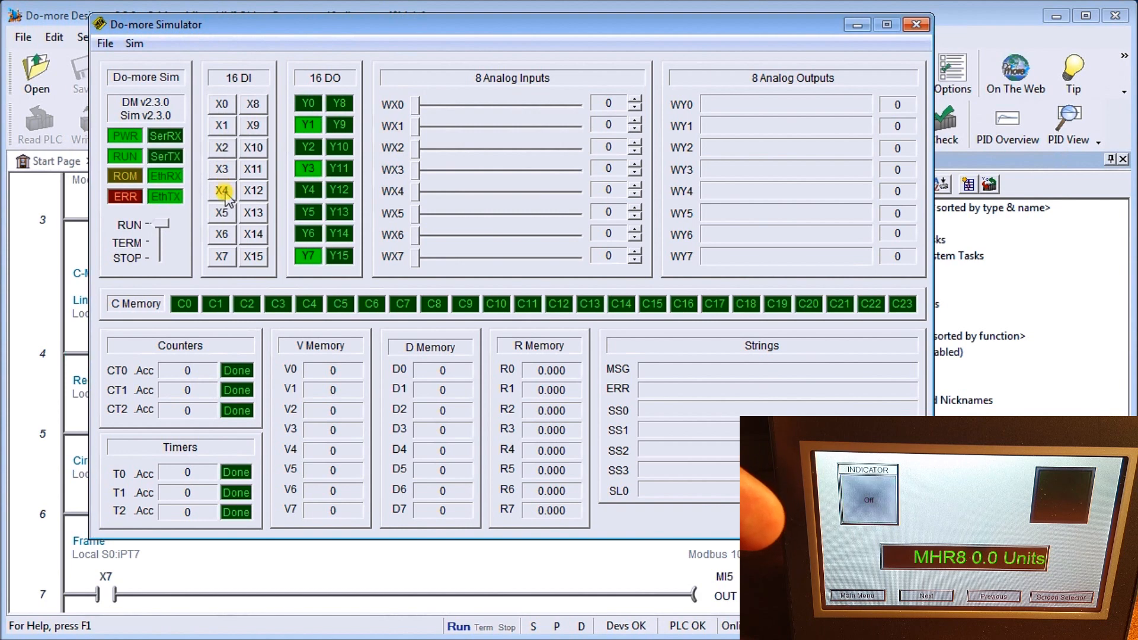
# Step: Toggle digital input X5 on and off repeatedly to test the graphic indicator light, leaving it off
pyautogui.click(222, 212)
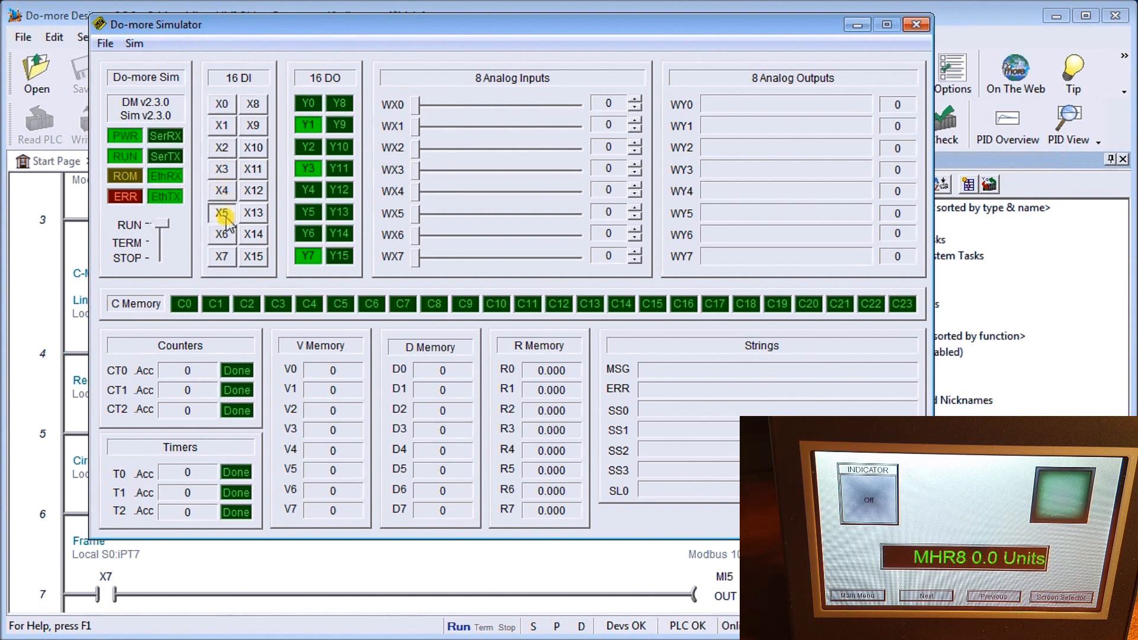
pyautogui.click(223, 212)
pyautogui.click(222, 212)
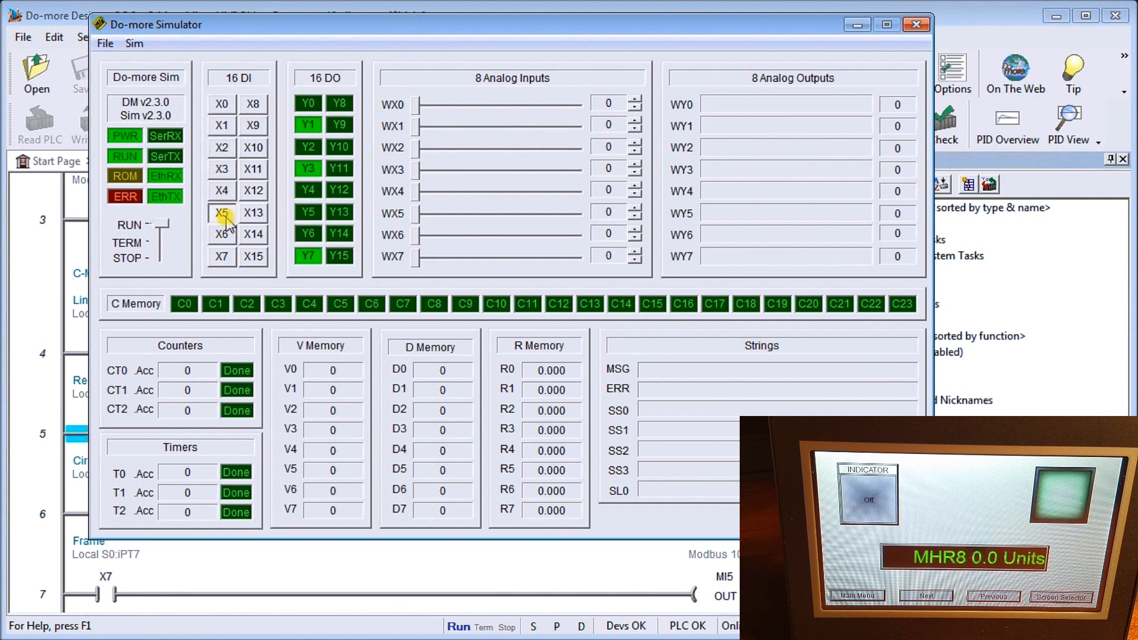
pyautogui.click(222, 212)
pyautogui.click(223, 212)
pyautogui.click(222, 212)
pyautogui.click(223, 213)
pyautogui.click(222, 213)
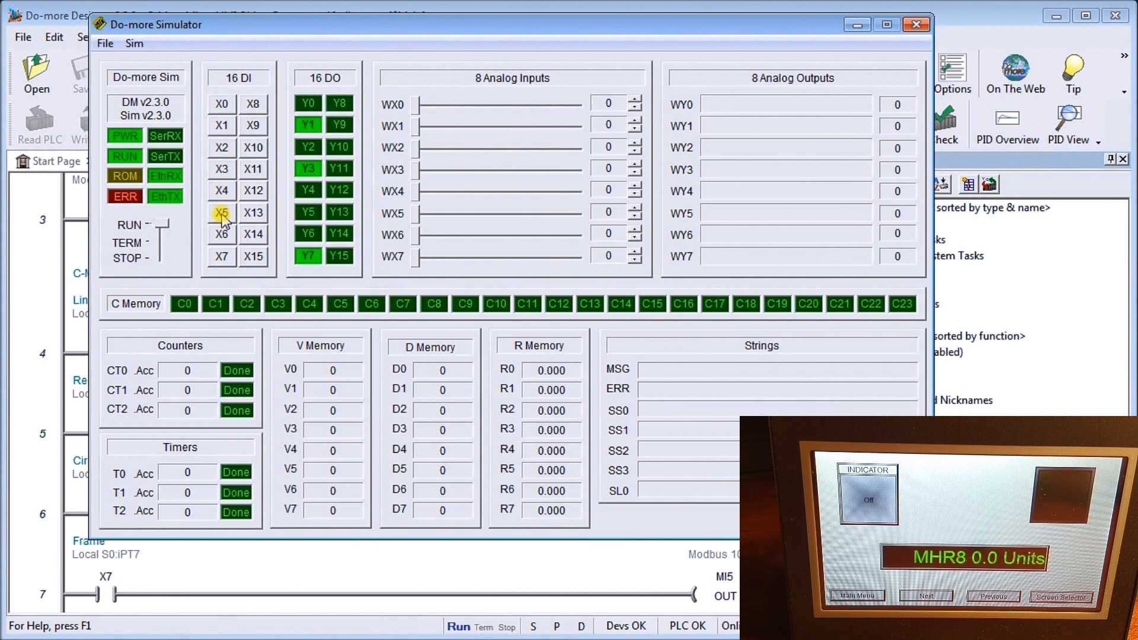
pyautogui.click(222, 213)
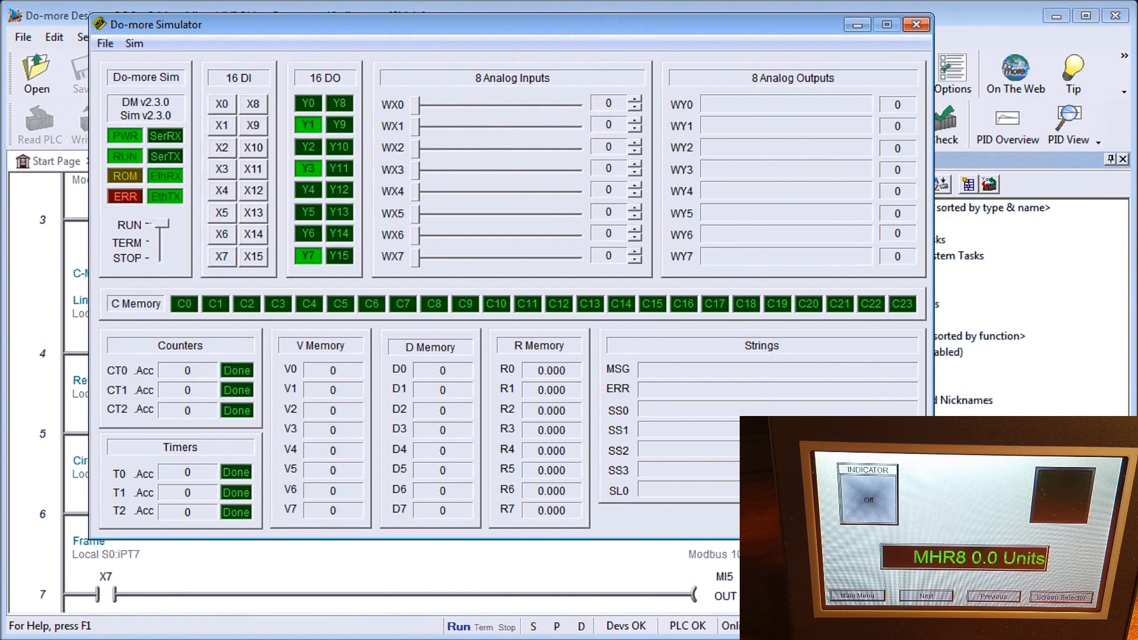
# Step: Switch to Do-more Designer and examine the Numeric Display rung 17 with its MOVE instruction
pyautogui.click(292, 557)
pyautogui.moveTo(798, 355); pyautogui.dragTo(801, 500)
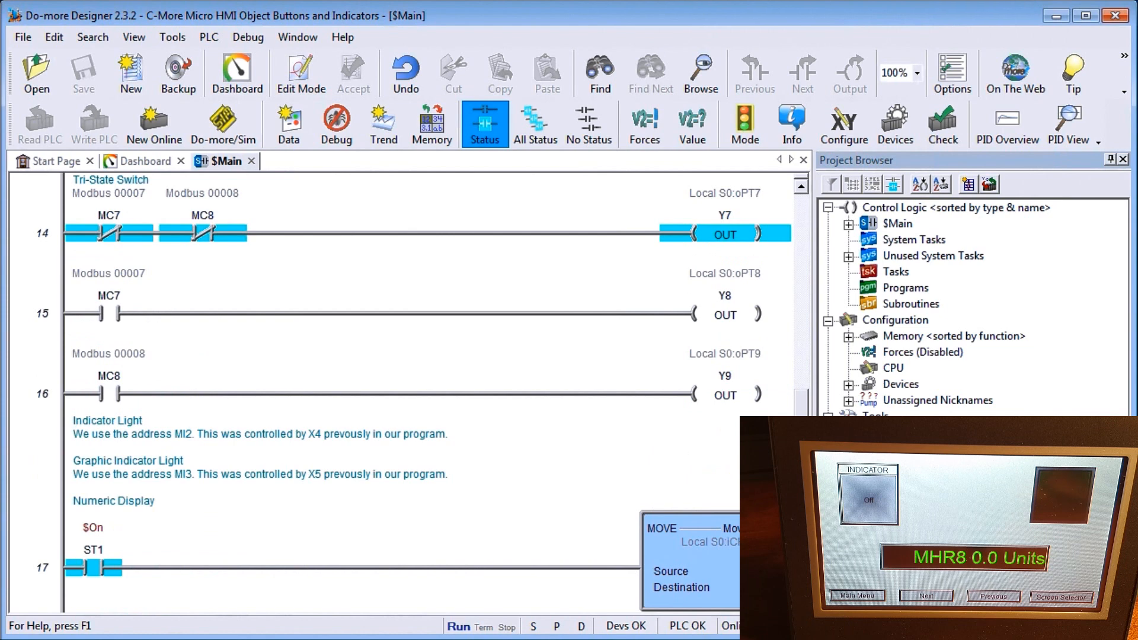
pyautogui.scroll(-3, 681, 377)
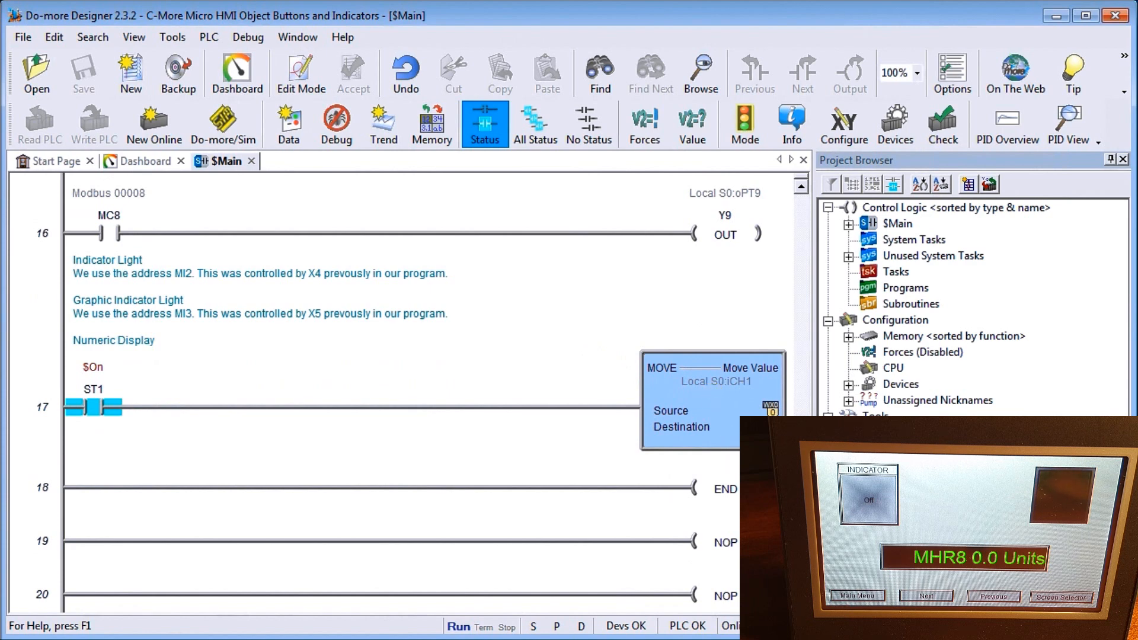
pyautogui.scroll(-3, 425, 392)
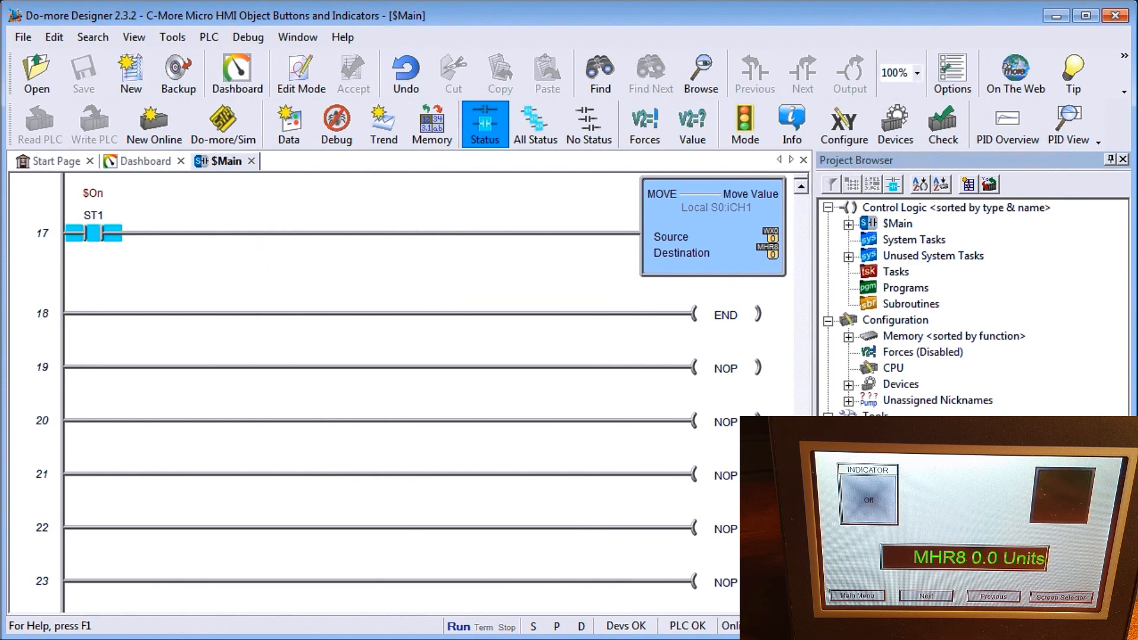
# Step: In the Do-more Simulator, raise analog input WX0 to about 2954 and turn on digital inputs X4 and X5
pyautogui.hotkey('alt', 'Tab')
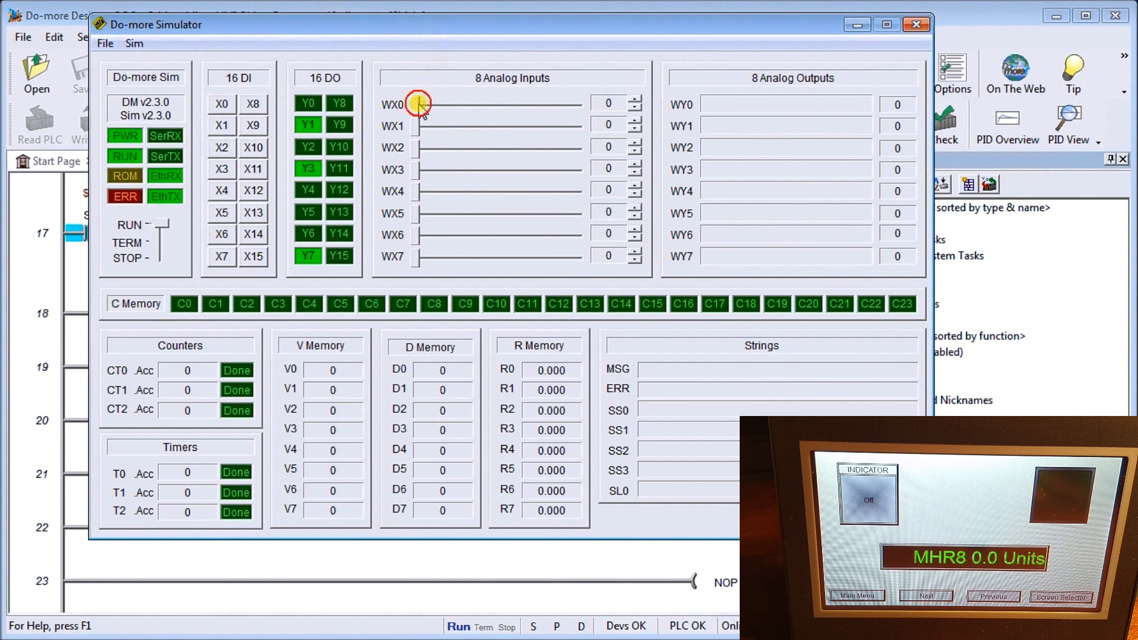
pyautogui.moveTo(419, 105); pyautogui.dragTo(535, 113)
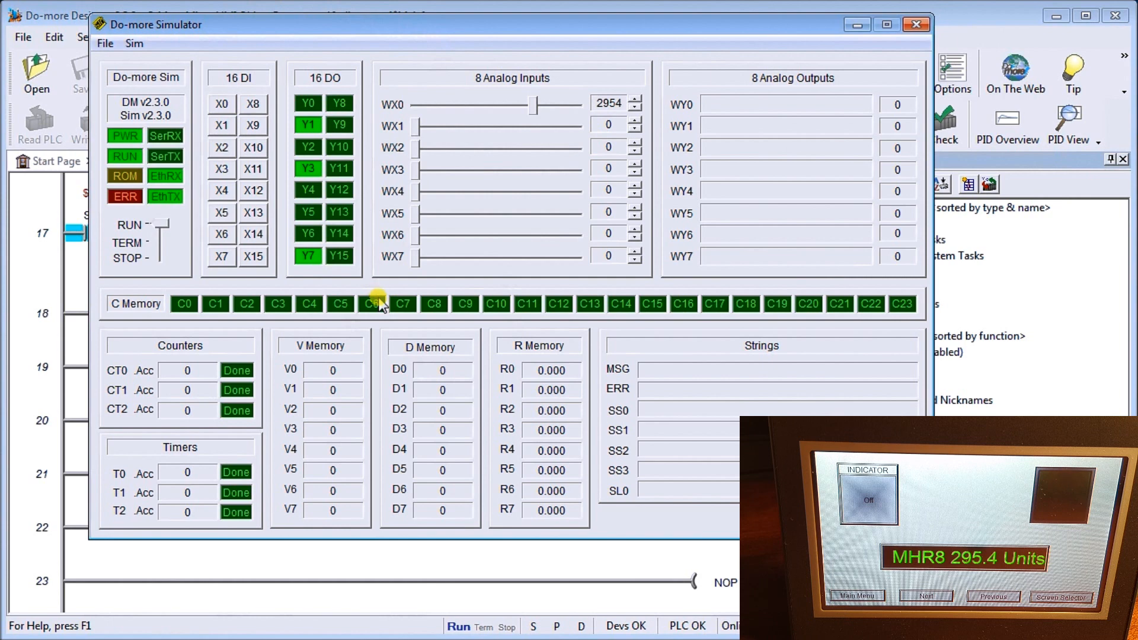
pyautogui.click(222, 190)
pyautogui.click(222, 213)
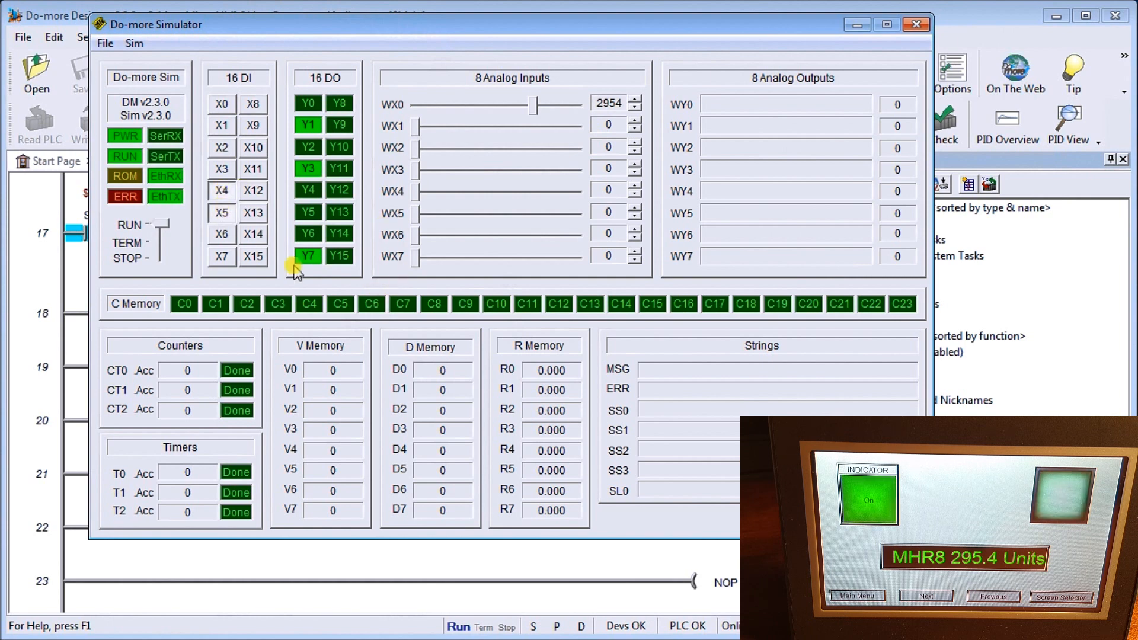